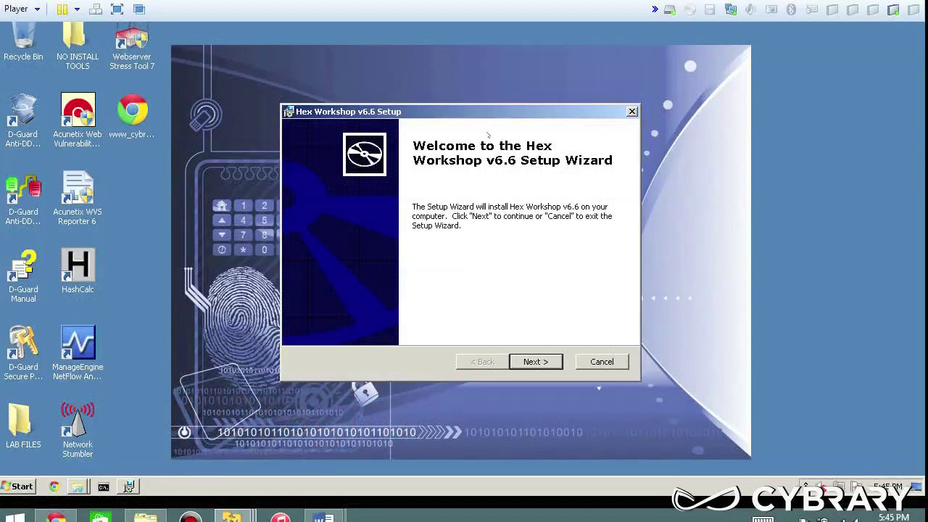
Step: Begin the Hex Workshop v6.6 setup and choose to remove older versions
{"action": "left_click", "coordinate": [545, 362]}
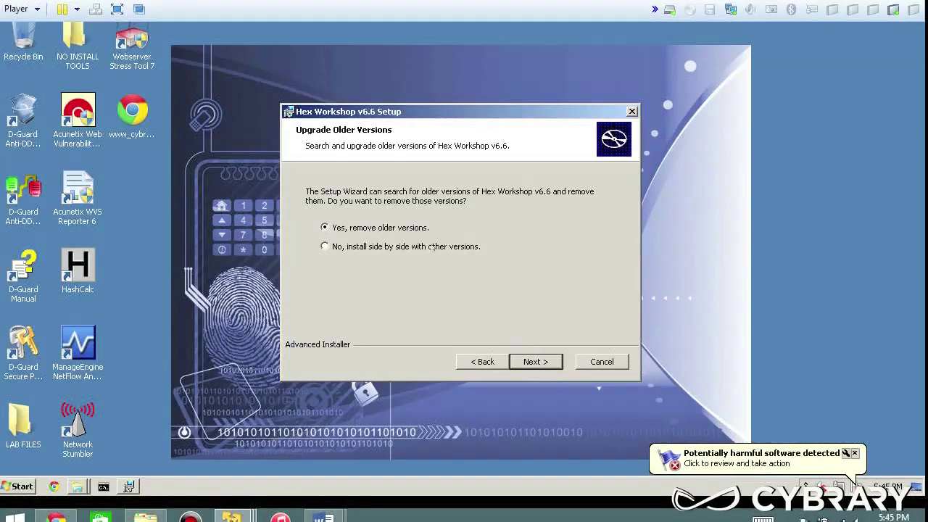
{"action": "left_click", "coordinate": [392, 226]}
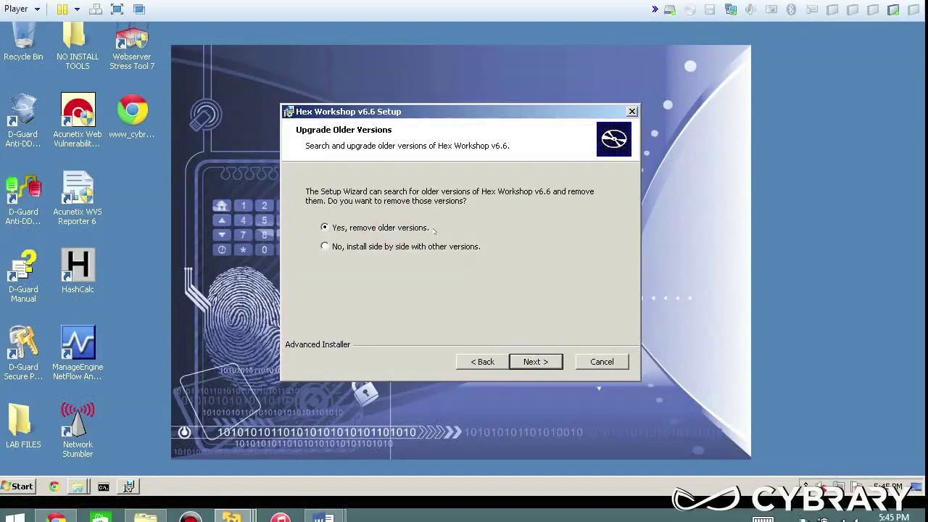
{"action": "left_click", "coordinate": [540, 363]}
Step: Accept the terms in the License Agreement and proceed with the Hex Workshop installation
{"action": "left_click", "coordinate": [443, 306]}
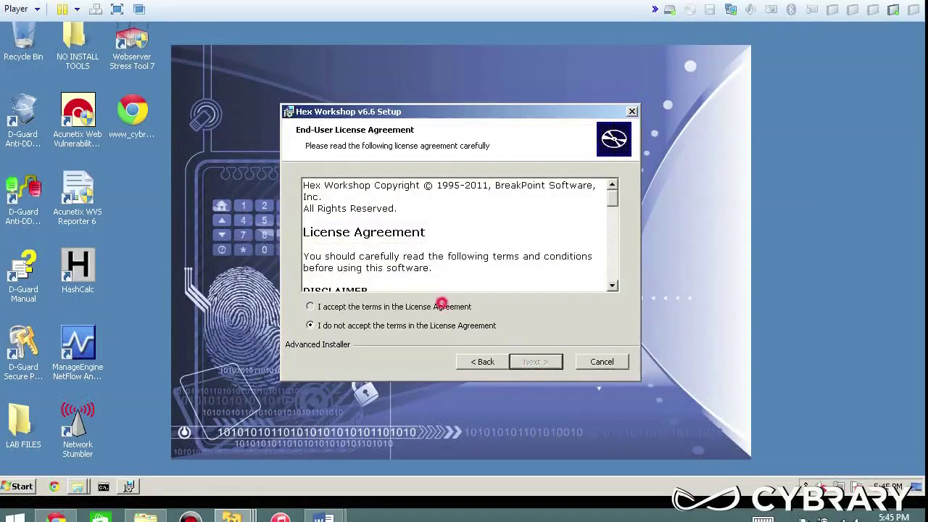
{"action": "left_click", "coordinate": [545, 365]}
{"action": "left_click", "coordinate": [347, 301]}
{"action": "left_click", "coordinate": [535, 362]}
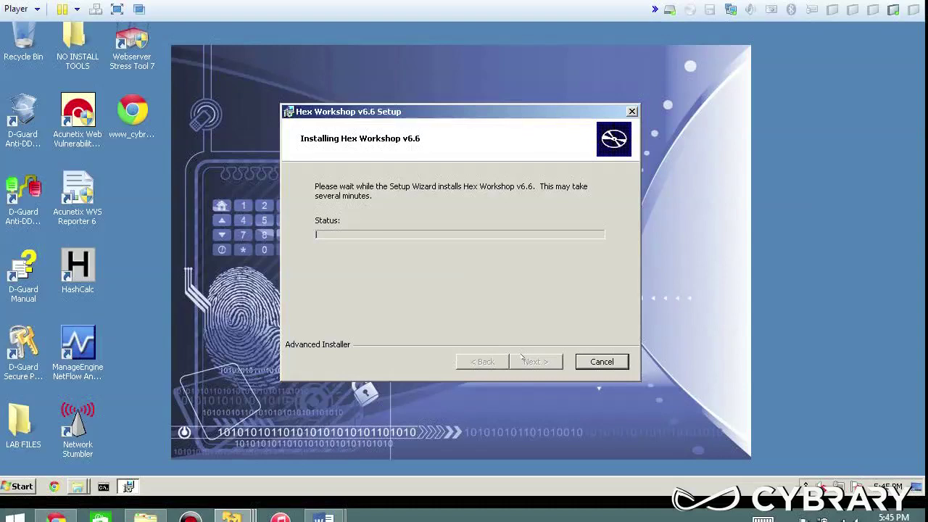
Step: Finish the setup wizard without viewing the readme file, and decline the immediate system restart
{"action": "left_click_drag", "start_coordinate": [459, 116], "coordinate": [447, 103]}
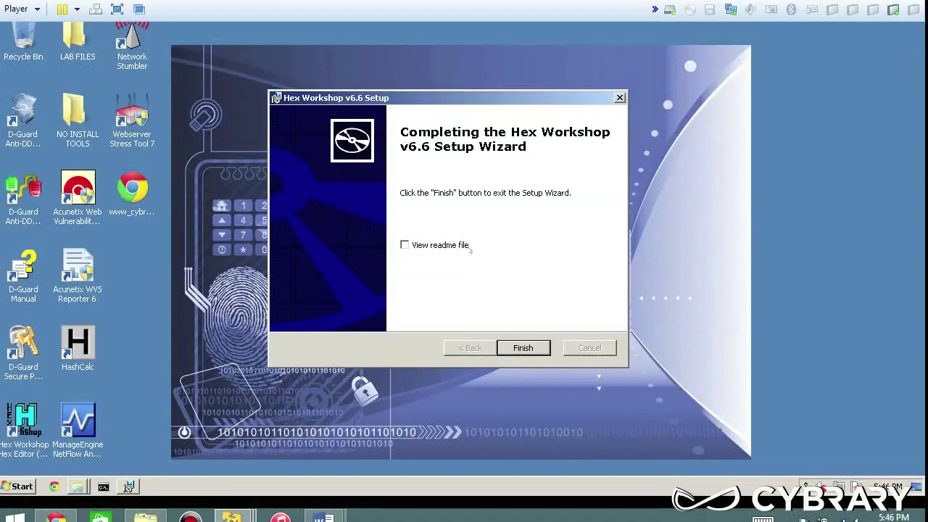
{"action": "left_click", "coordinate": [524, 348]}
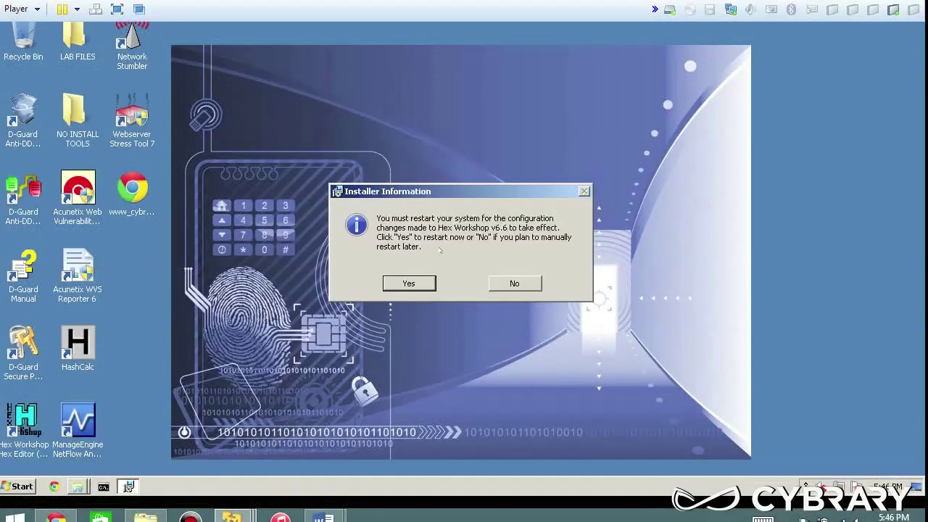
{"action": "left_click", "coordinate": [515, 284]}
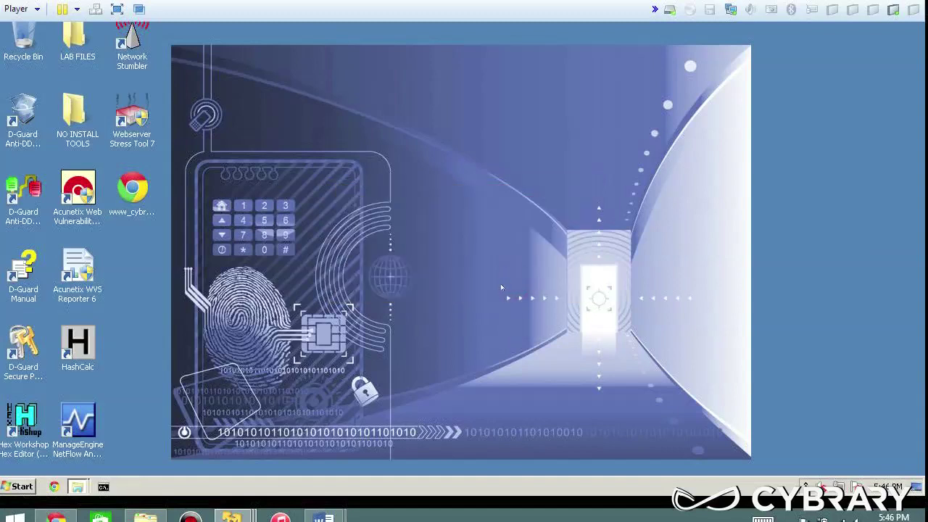
Step: Move the Hex Workshop Hex Editor shortcut to an empty desktop area and launch the program maximized
{"action": "left_click", "coordinate": [26, 419]}
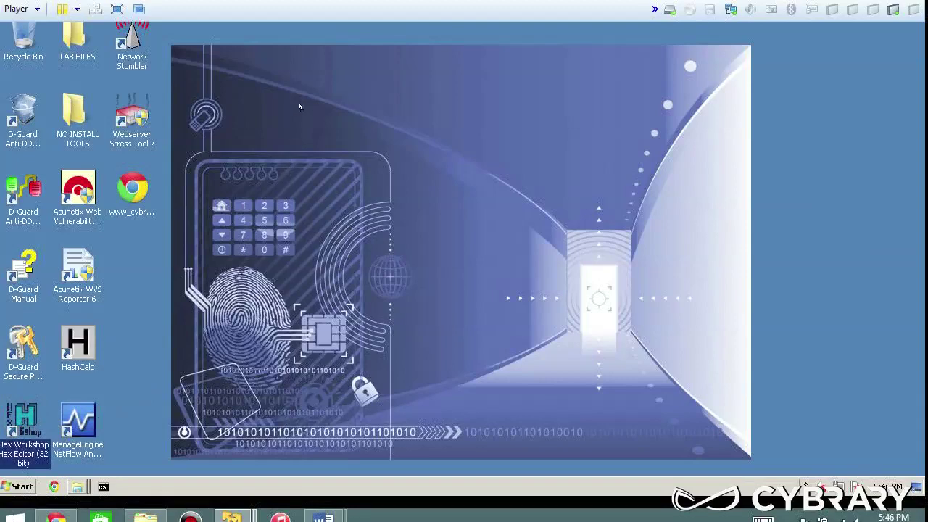
{"action": "left_click_drag", "start_coordinate": [299, 108], "coordinate": [299, 109]}
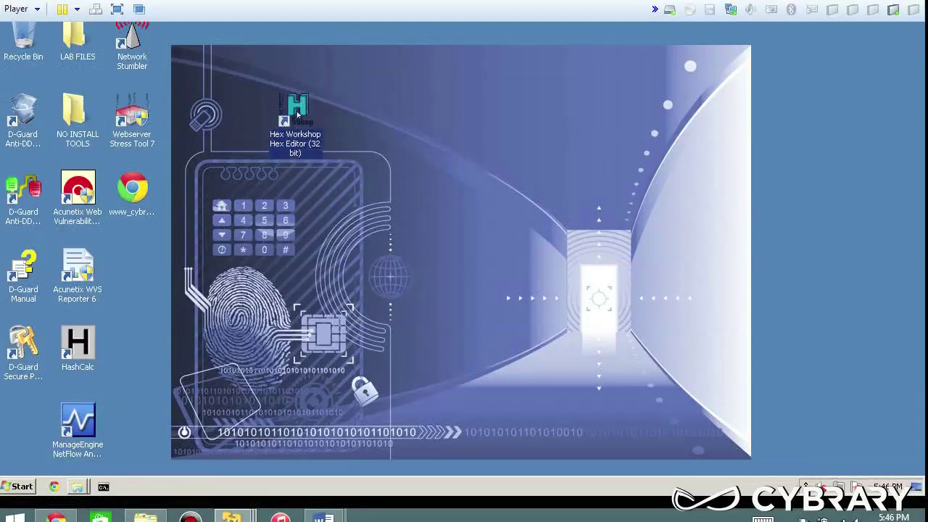
{"action": "double_click", "coordinate": [298, 110]}
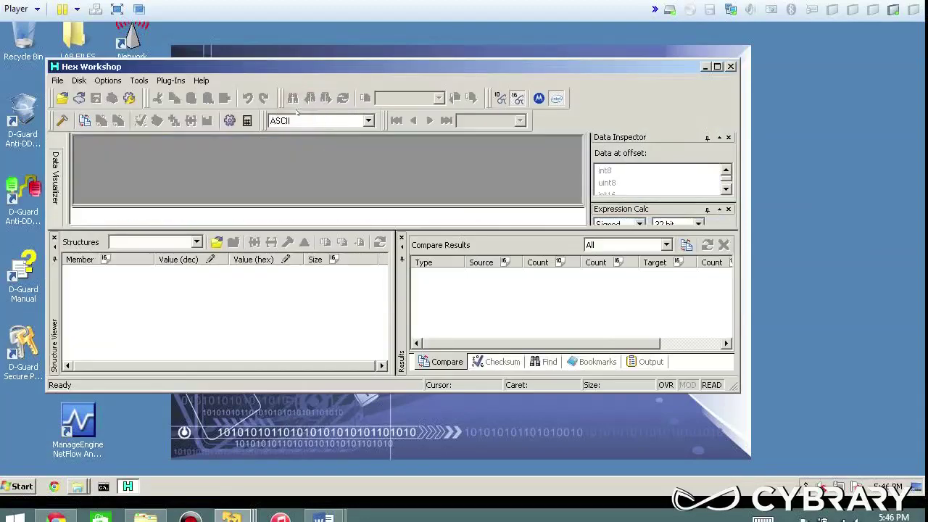
{"action": "left_click", "coordinate": [717, 67]}
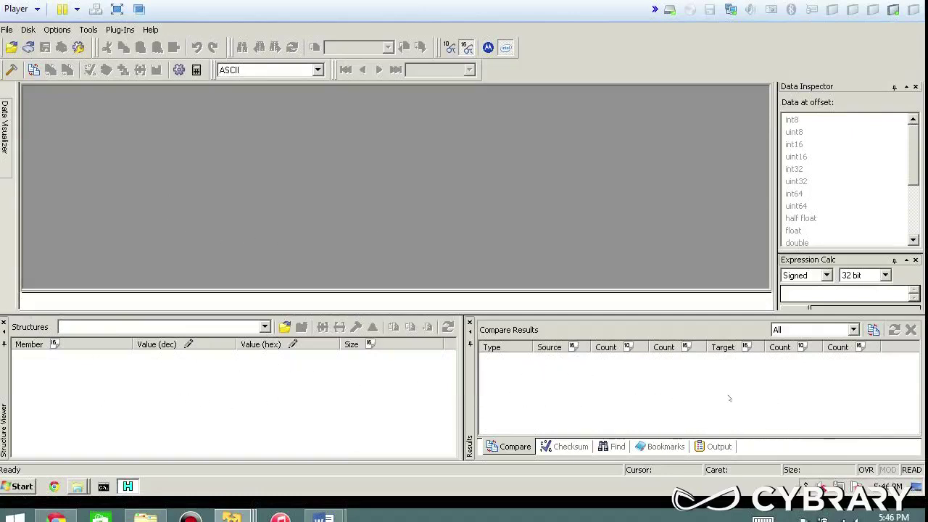
Step: Hide the Data Inspector window and show it again
{"action": "left_click", "coordinate": [7, 30]}
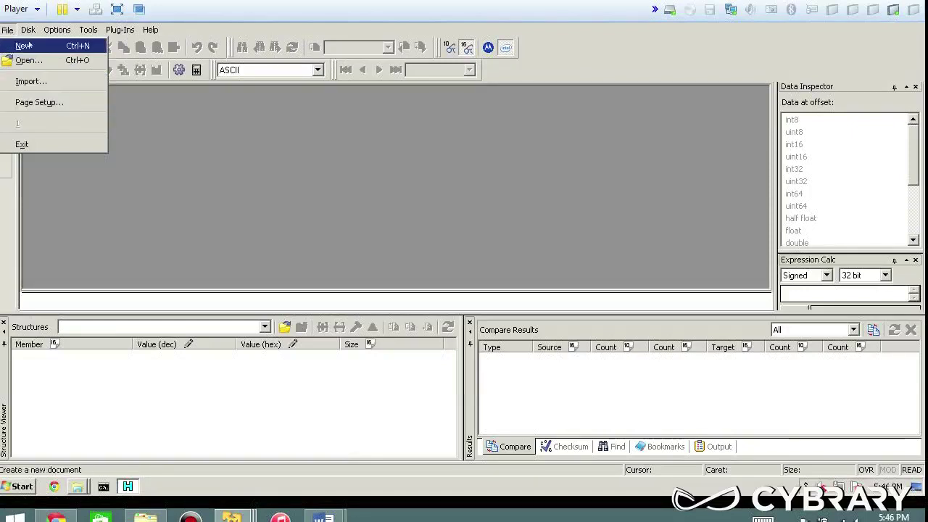
{"action": "mouse_move", "coordinate": [28, 30]}
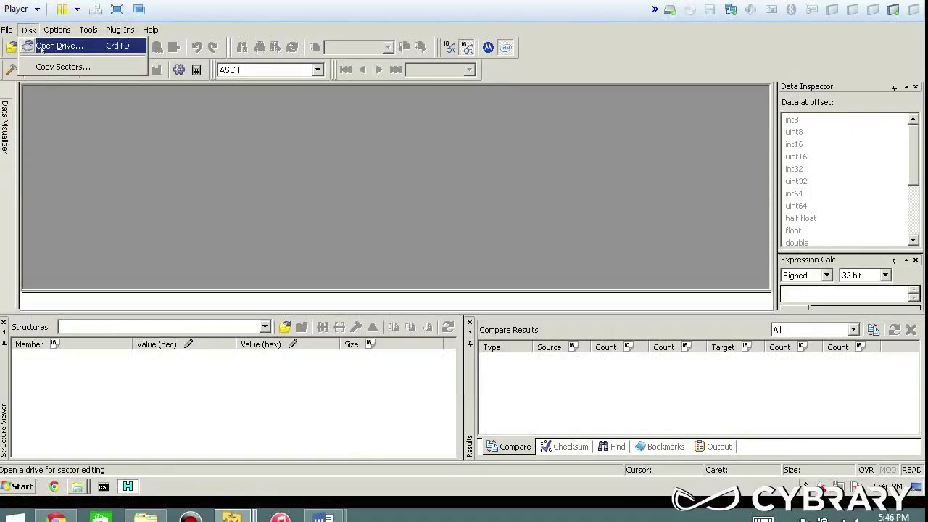
{"action": "mouse_move", "coordinate": [58, 31]}
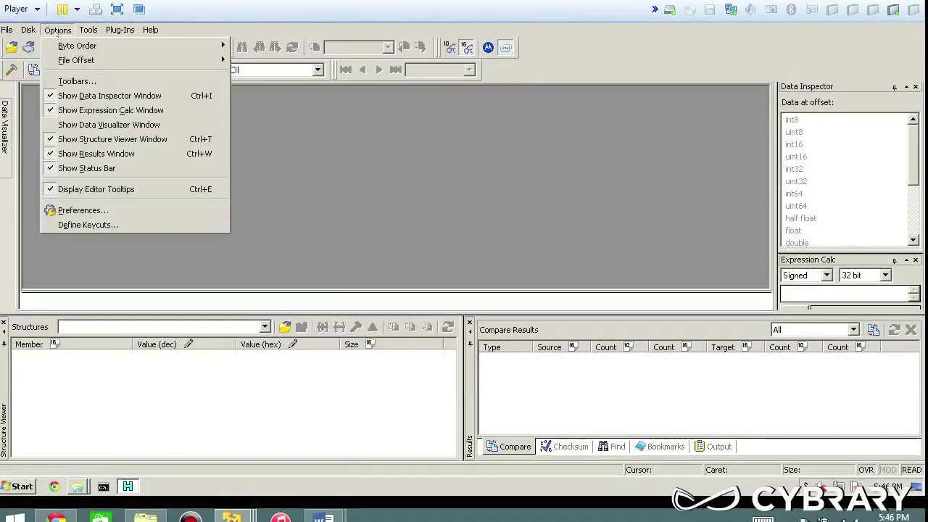
{"action": "mouse_move", "coordinate": [64, 47]}
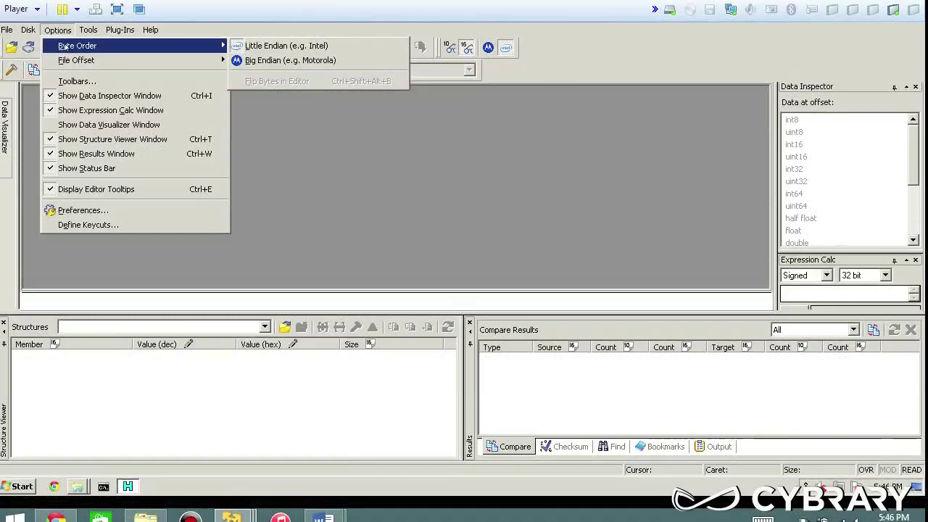
{"action": "mouse_move", "coordinate": [65, 63]}
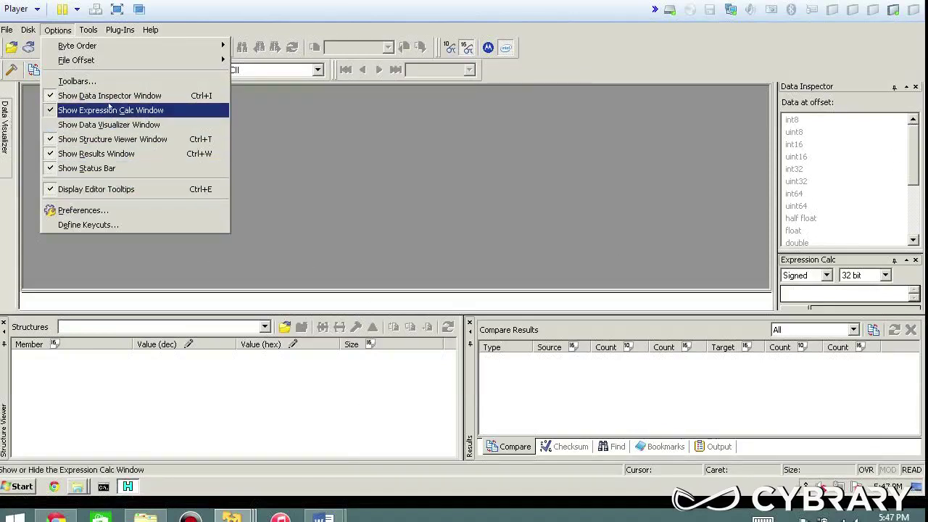
{"action": "left_click", "coordinate": [95, 99]}
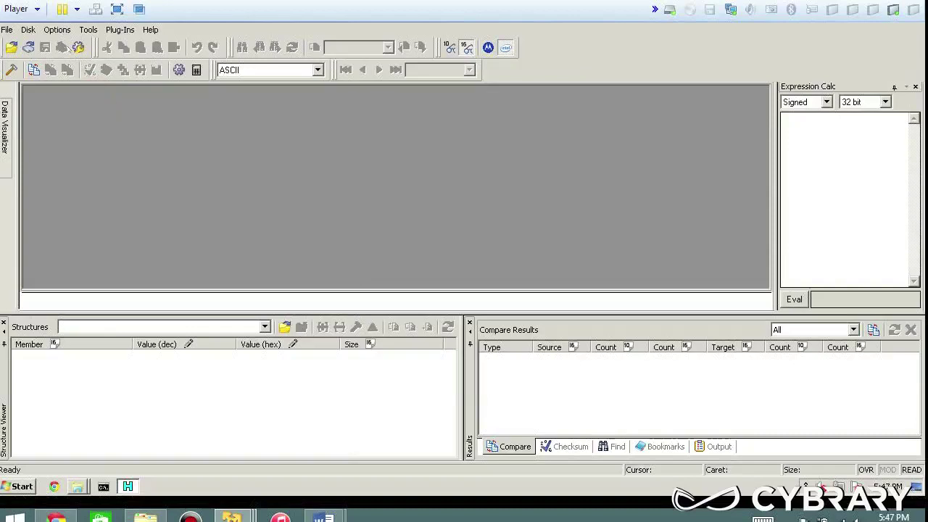
{"action": "left_click", "coordinate": [65, 32]}
{"action": "left_click", "coordinate": [94, 95]}
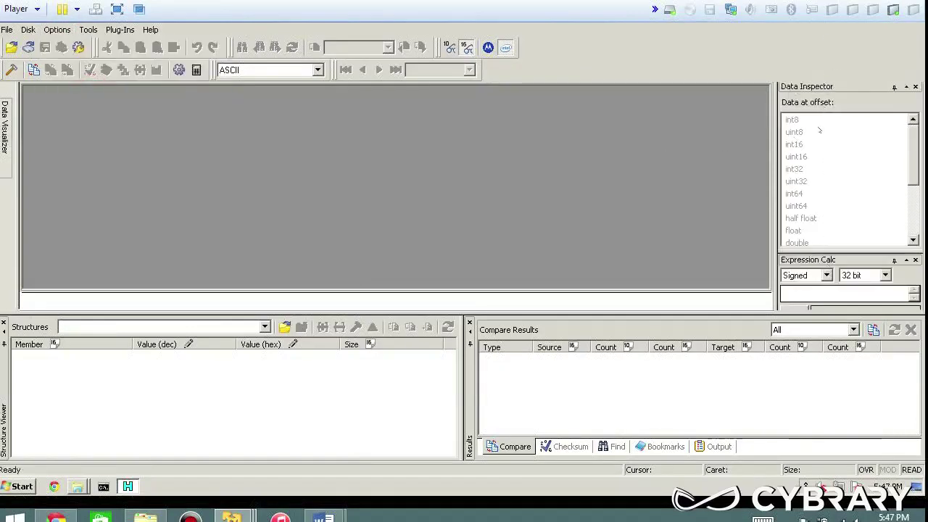
{"action": "left_click", "coordinate": [815, 86]}
Step: Hide the Expression Calc window and bring it back
{"action": "left_click", "coordinate": [58, 30]}
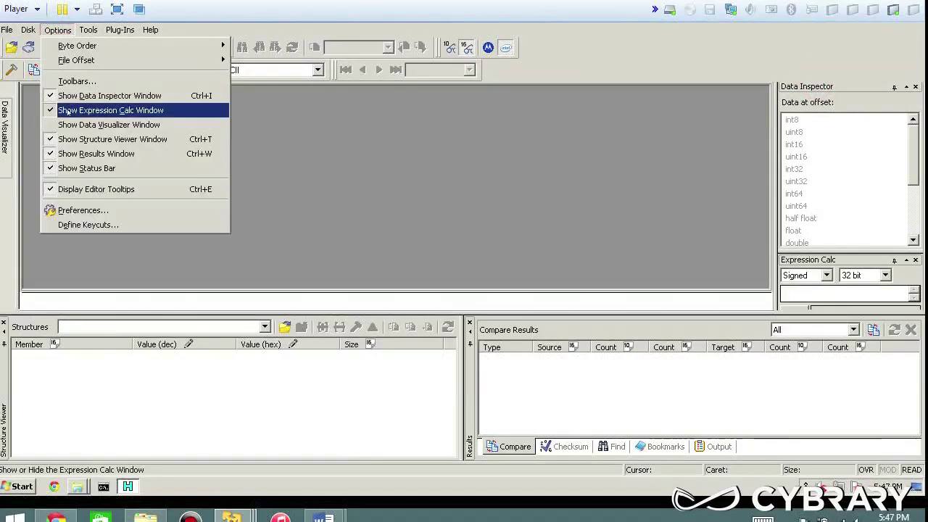
{"action": "left_click", "coordinate": [68, 111]}
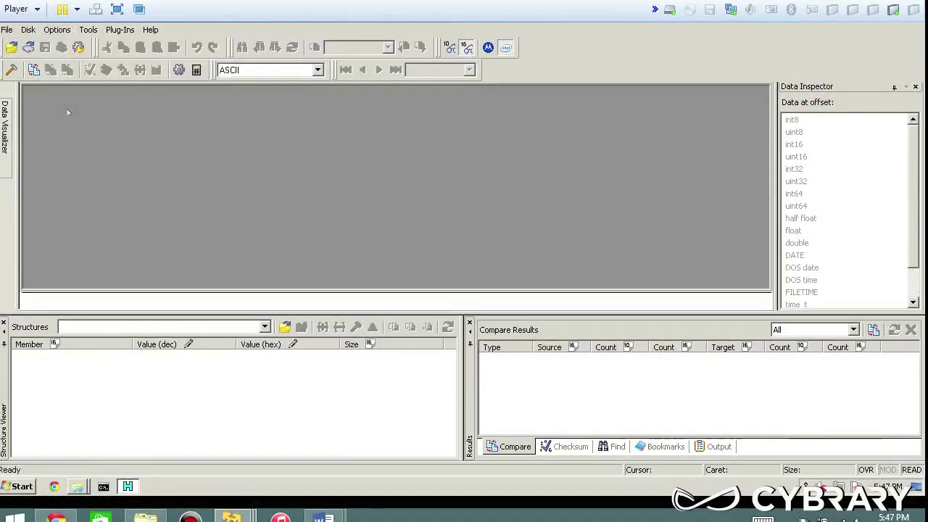
{"action": "left_click", "coordinate": [57, 29]}
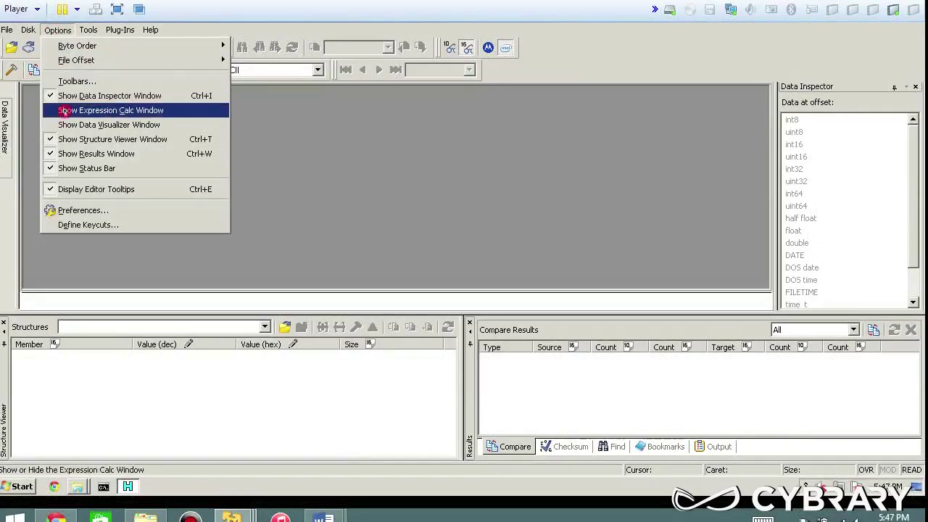
{"action": "left_click", "coordinate": [66, 111]}
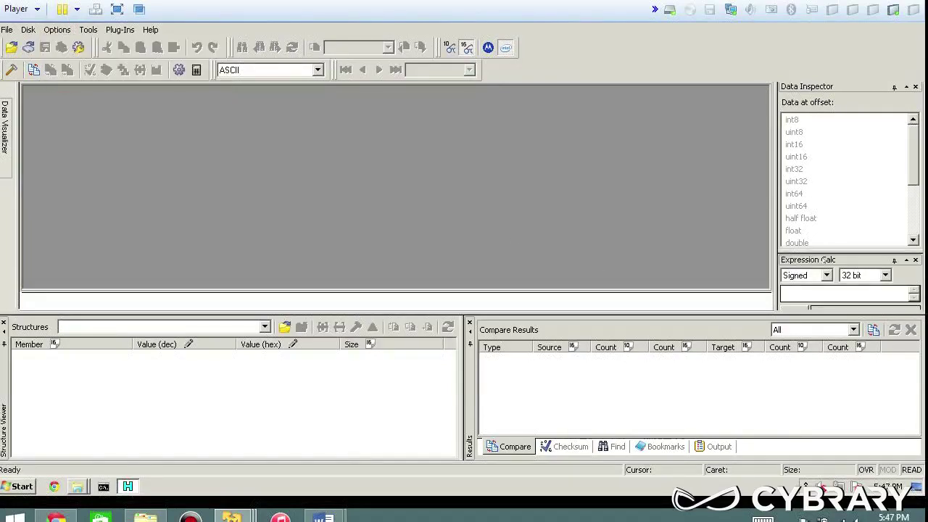
Step: Enlarge the Expression Calc pane by shrinking the lower result panes and the Data Inspector
{"action": "left_click_drag", "start_coordinate": [803, 310], "coordinate": [804, 336]}
{"action": "left_click_drag", "start_coordinate": [801, 271], "coordinate": [800, 211]}
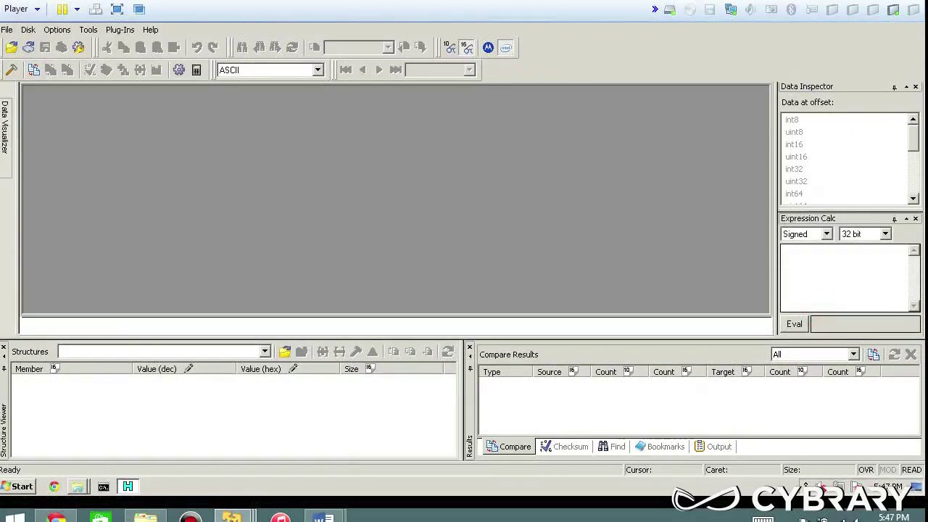
Step: Toggle the display of the Data Visualizer window
{"action": "left_click", "coordinate": [58, 29]}
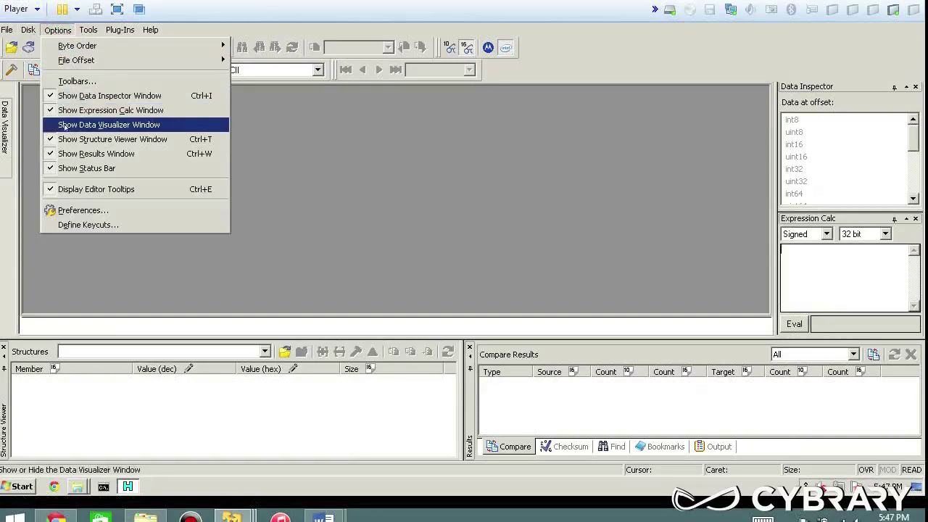
{"action": "left_click", "coordinate": [90, 125]}
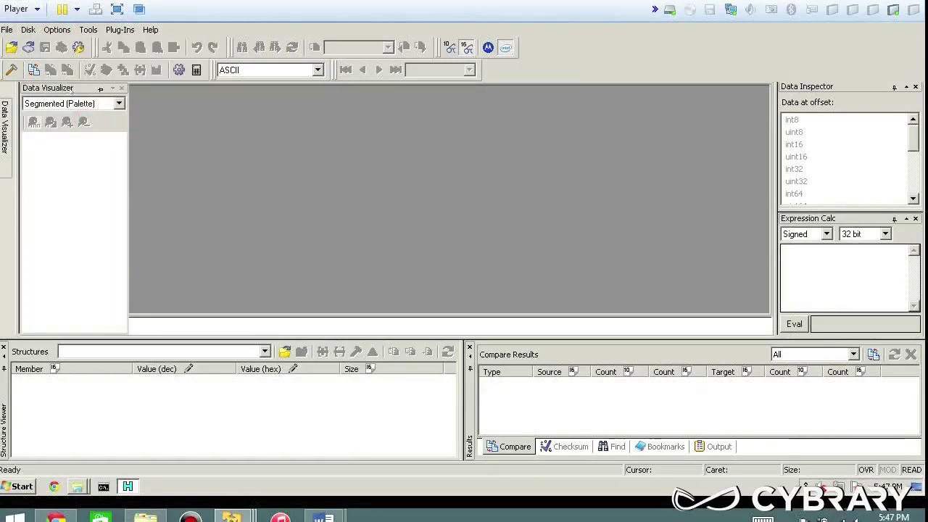
{"action": "left_click", "coordinate": [60, 32]}
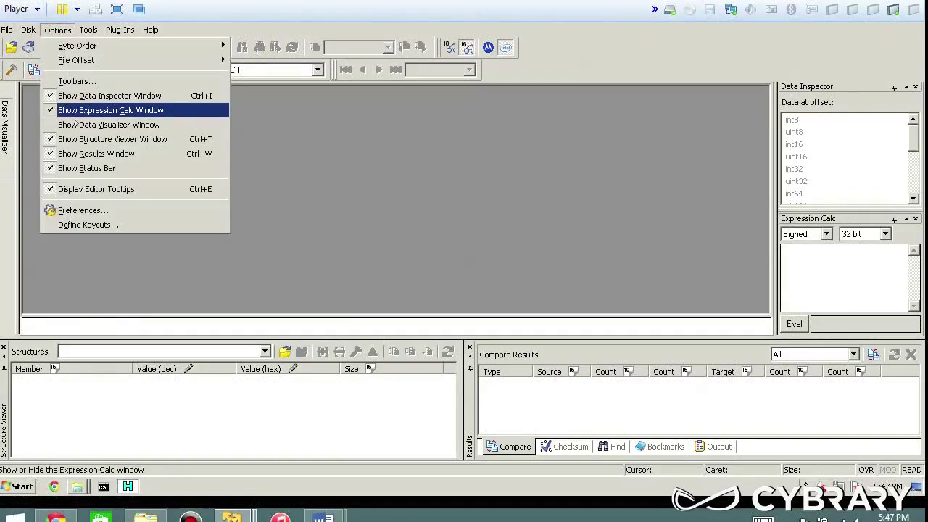
{"action": "left_click", "coordinate": [75, 125]}
Step: Turn the Structure Viewer window off and back on
{"action": "left_click", "coordinate": [58, 29]}
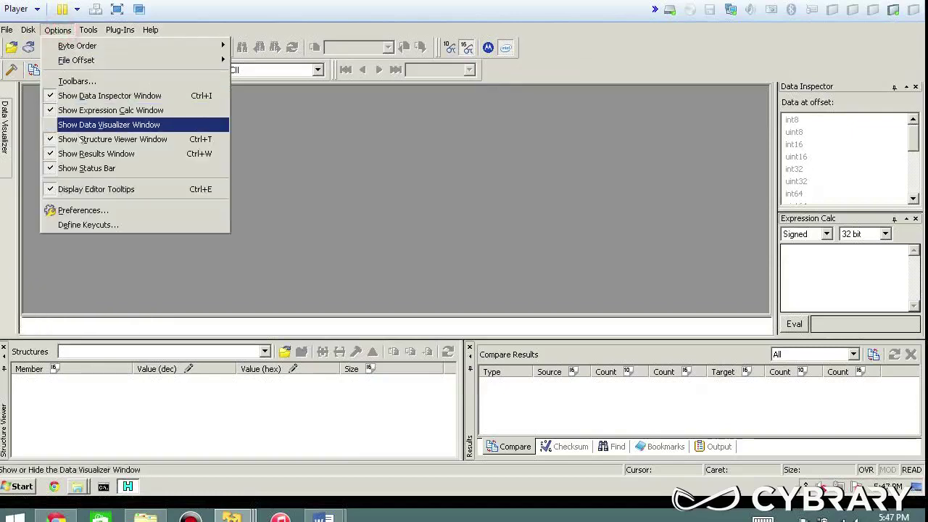
{"action": "left_click", "coordinate": [102, 139]}
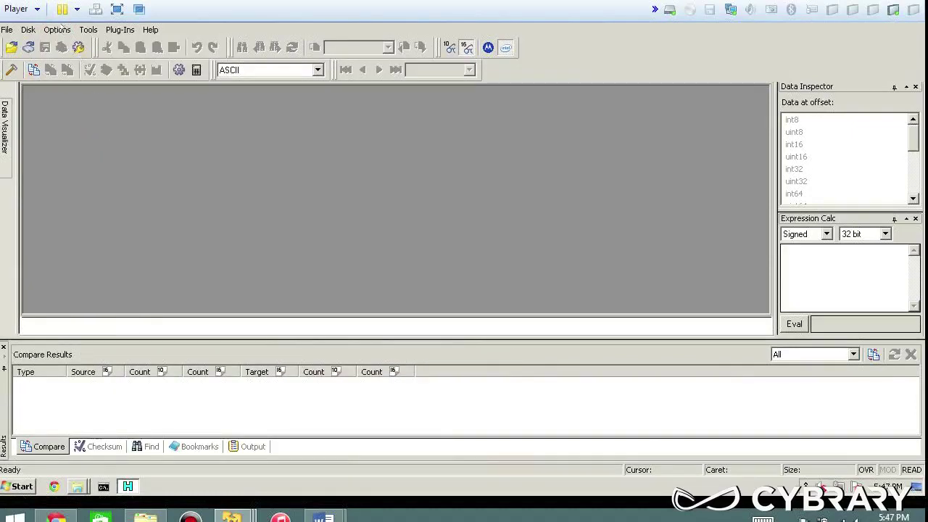
{"action": "left_click", "coordinate": [58, 29]}
{"action": "left_click", "coordinate": [85, 139]}
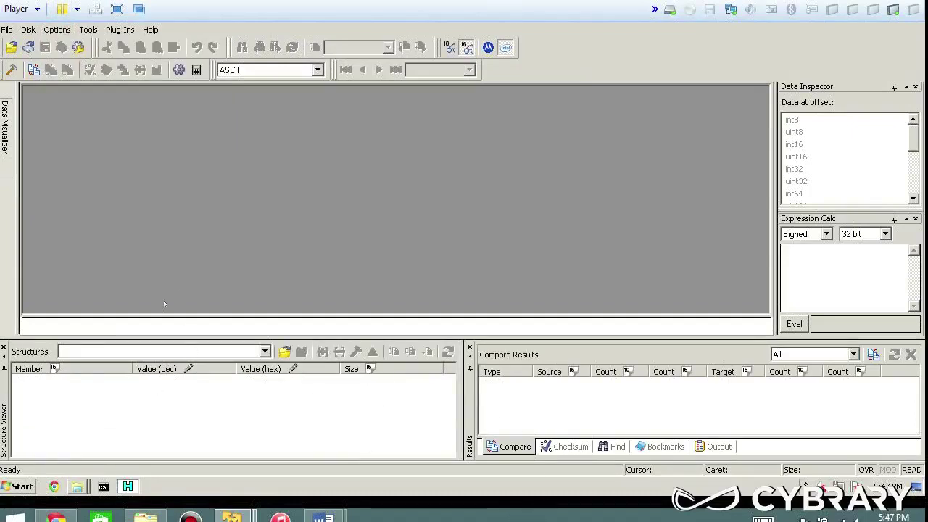
Step: Turn the Results window off and back on
{"action": "left_click", "coordinate": [58, 30]}
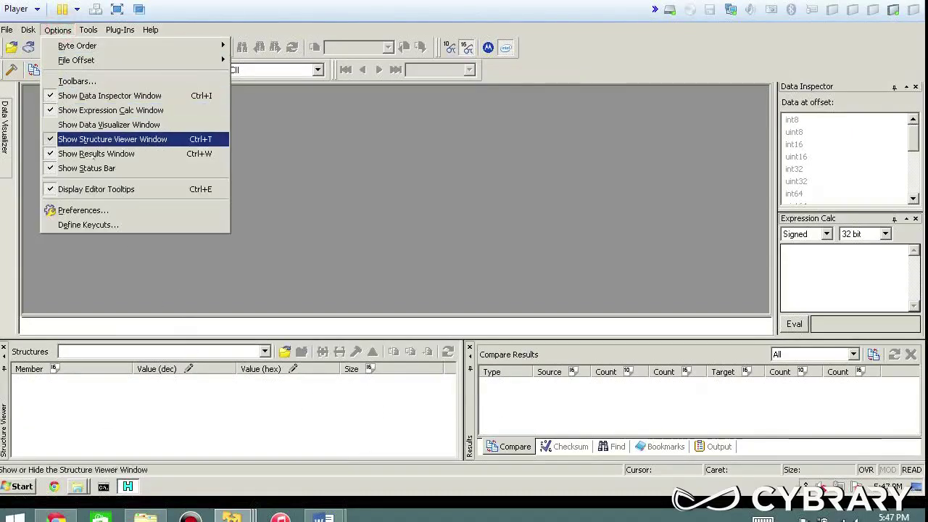
{"action": "left_click", "coordinate": [100, 153]}
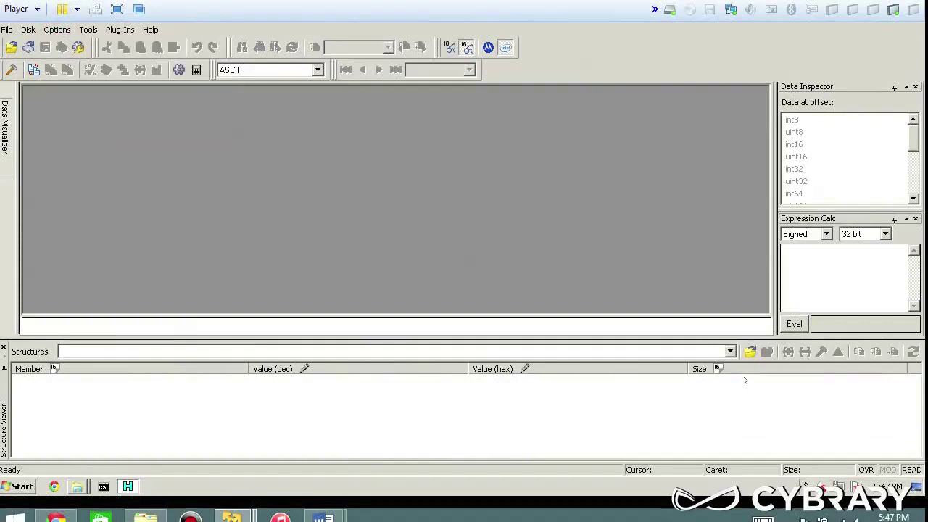
{"action": "left_click", "coordinate": [57, 30]}
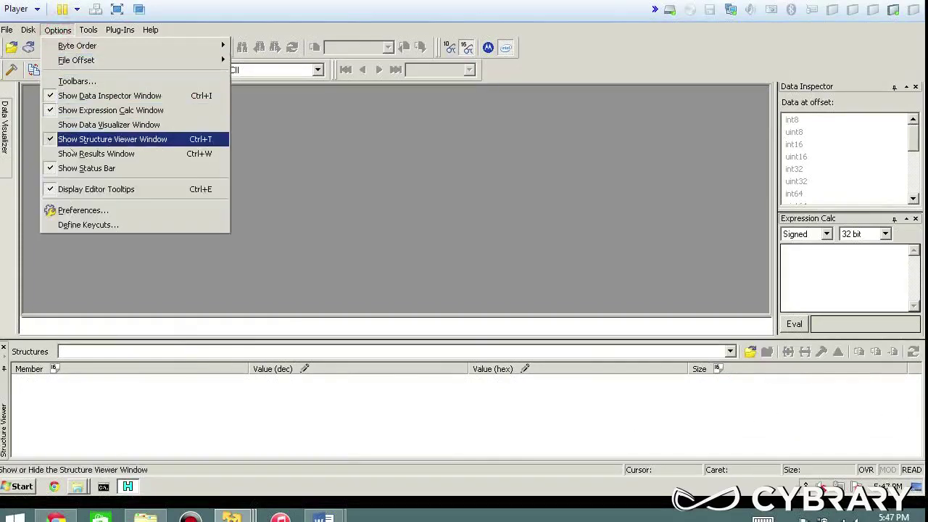
{"action": "left_click", "coordinate": [72, 150]}
Step: Hide the status bar and restore it
{"action": "left_click", "coordinate": [57, 30]}
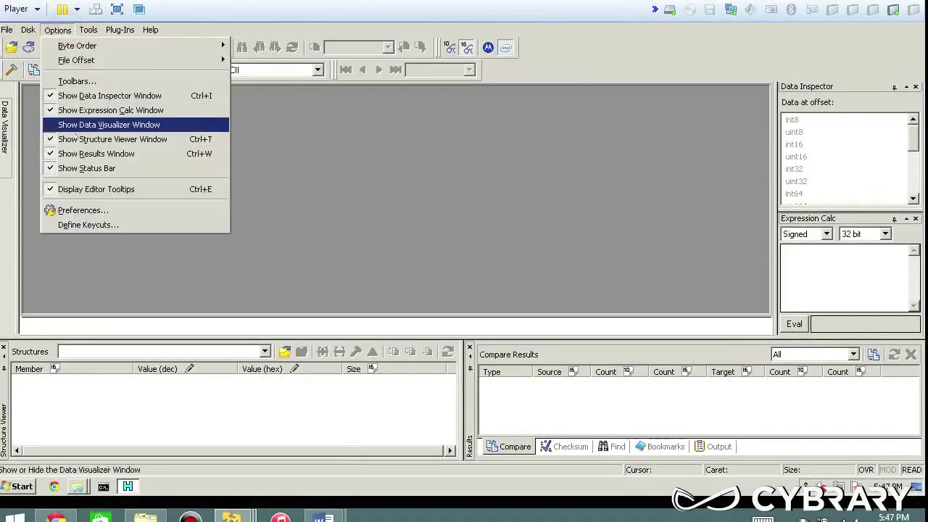
{"action": "left_click", "coordinate": [84, 169]}
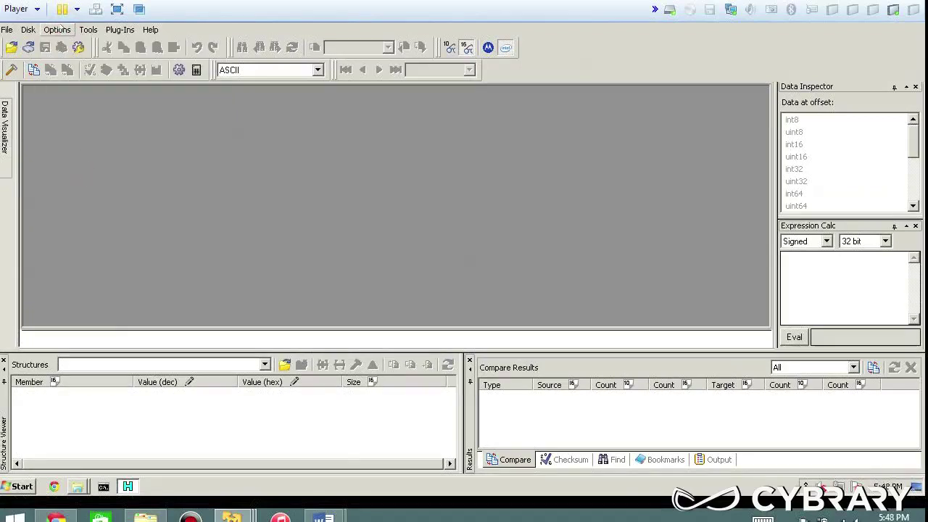
{"action": "left_click", "coordinate": [57, 30]}
{"action": "left_click", "coordinate": [76, 168]}
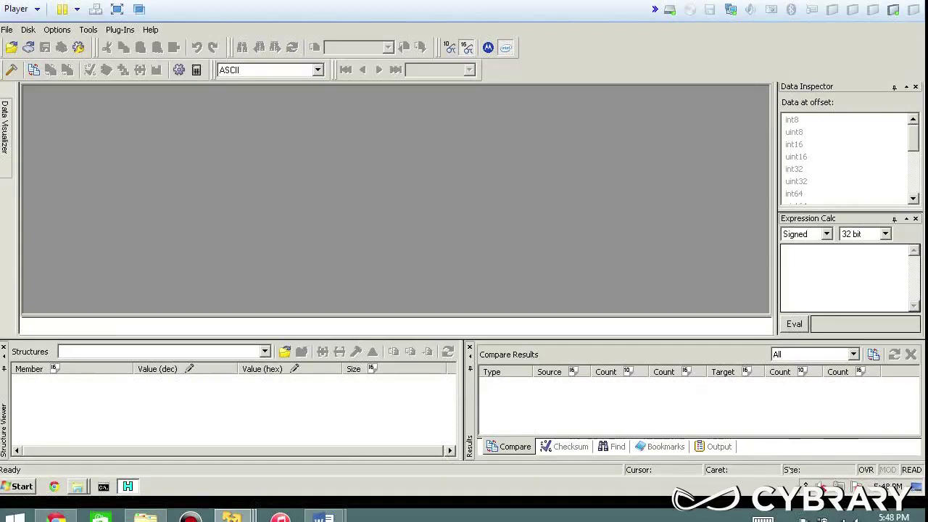
Step: Open the preferences and review the Display Options pages: General, Font & Filter, Color Settings, Color Priority, Precision and Theme
{"action": "left_click", "coordinate": [56, 29]}
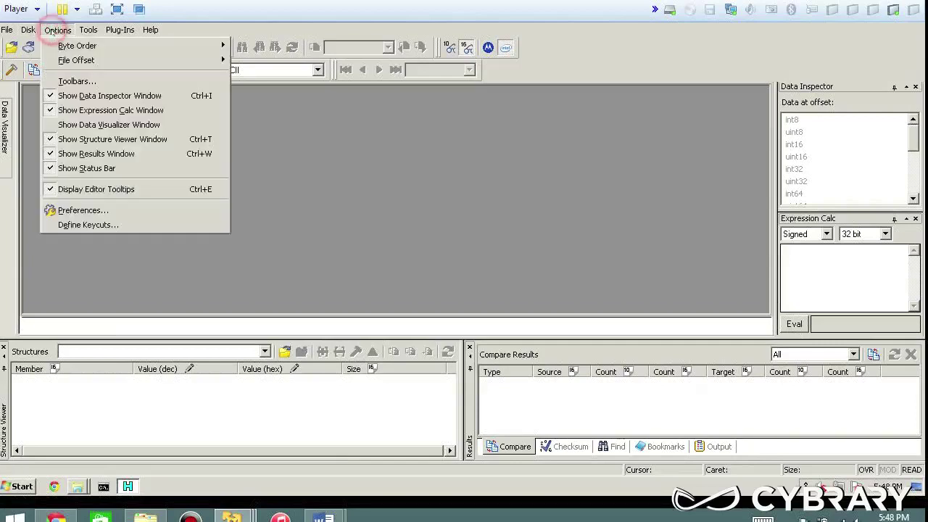
{"action": "left_click", "coordinate": [99, 209]}
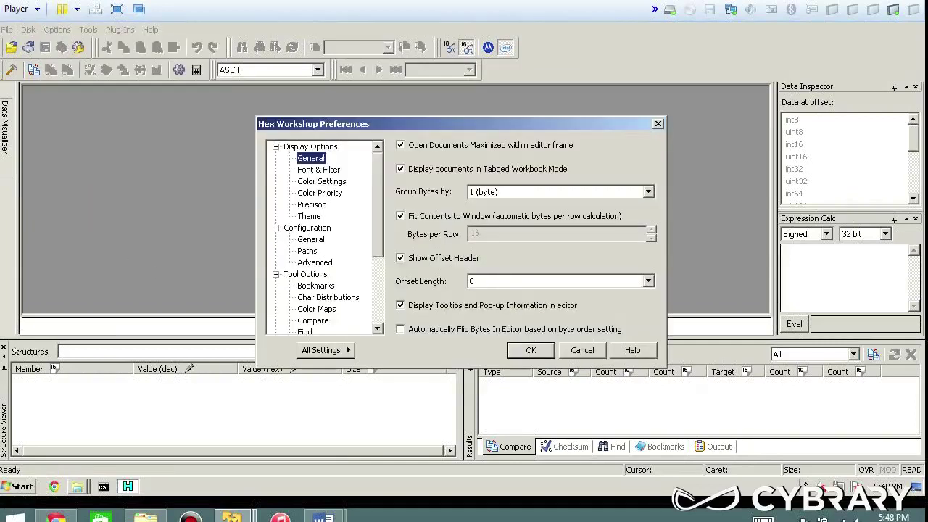
{"action": "left_click_drag", "start_coordinate": [324, 125], "coordinate": [300, 121]}
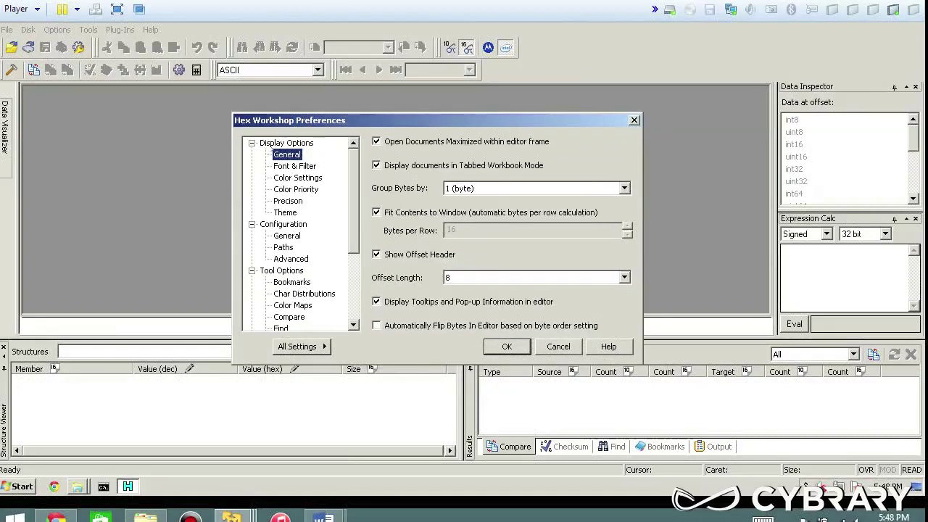
{"action": "left_click", "coordinate": [280, 155]}
{"action": "left_click", "coordinate": [286, 168]}
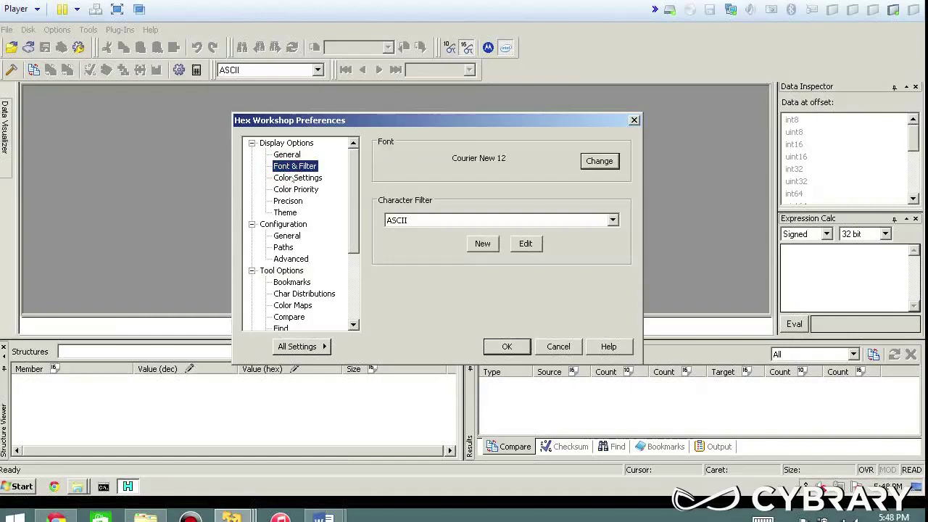
{"action": "left_click", "coordinate": [293, 177]}
{"action": "left_click", "coordinate": [290, 189]}
{"action": "left_click", "coordinate": [287, 200]}
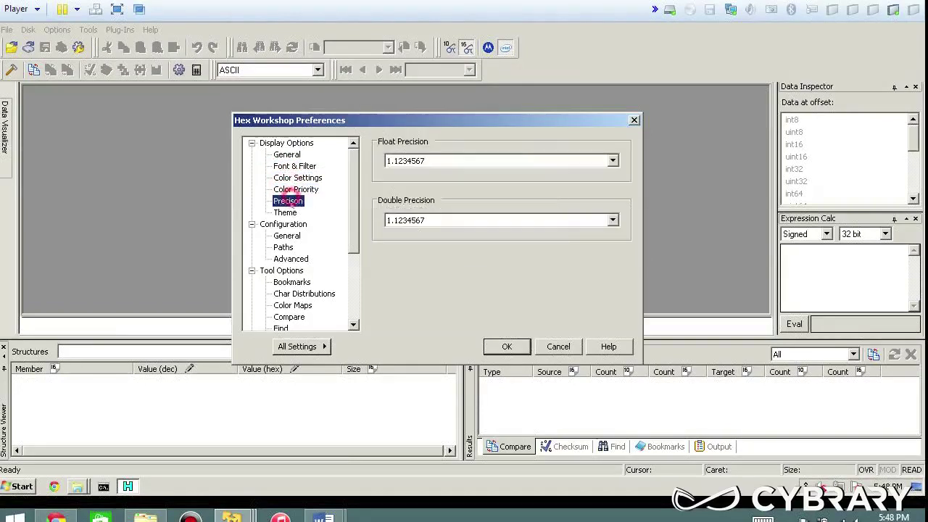
{"action": "left_click", "coordinate": [285, 212]}
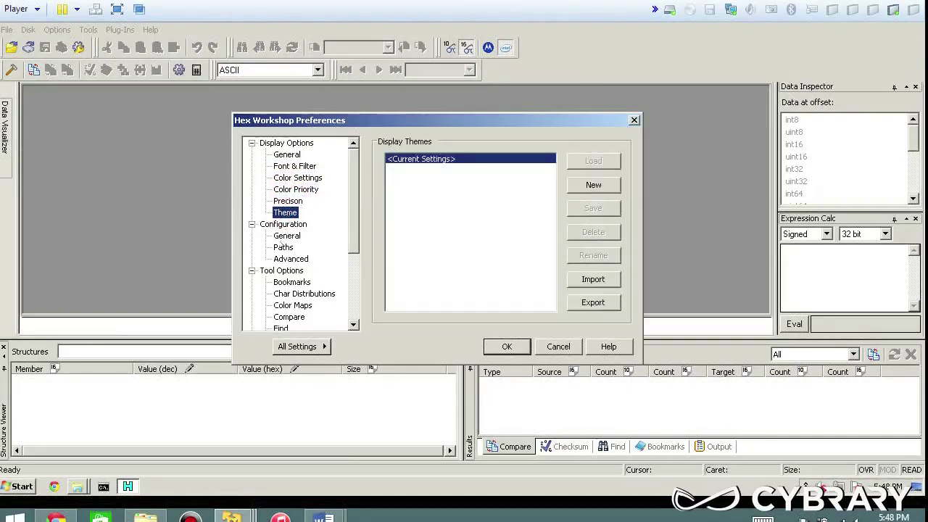
Step: Review the General, Paths and Advanced configuration settings and the Bookmarks tool options
{"action": "left_click", "coordinate": [286, 235]}
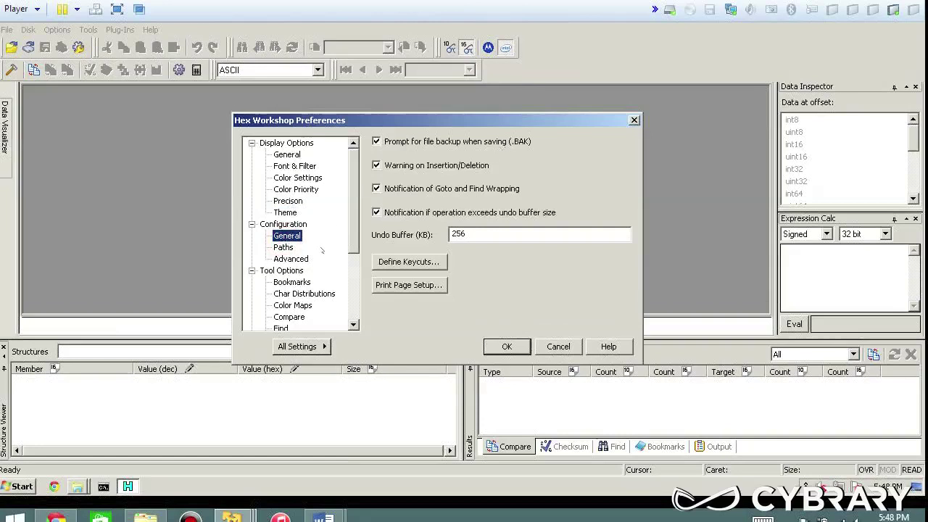
{"action": "left_click", "coordinate": [284, 248]}
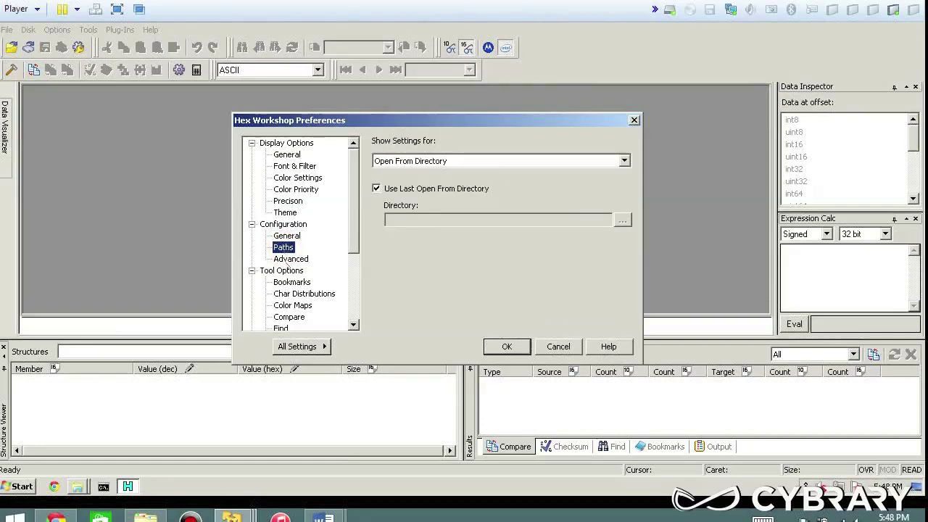
{"action": "left_click", "coordinate": [290, 259]}
{"action": "left_click", "coordinate": [297, 283]}
{"action": "scroll", "coordinate": [296, 287], "scroll_direction": "down", "scroll_amount": 2}
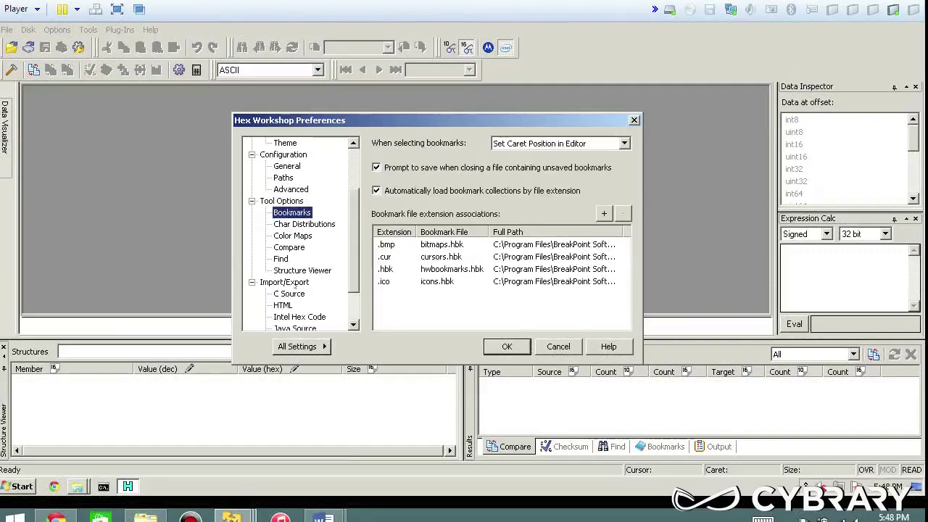
{"action": "scroll", "coordinate": [290, 230], "scroll_direction": "down", "scroll_amount": 2}
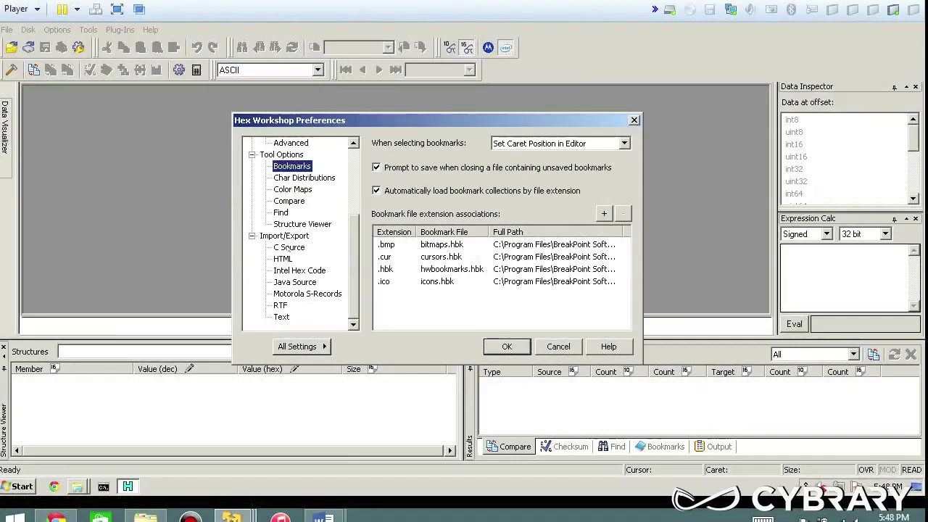
Step: Review the C Source, HTML, Java Source and Text import/export settings, and close the preferences without saving
{"action": "left_click", "coordinate": [289, 247]}
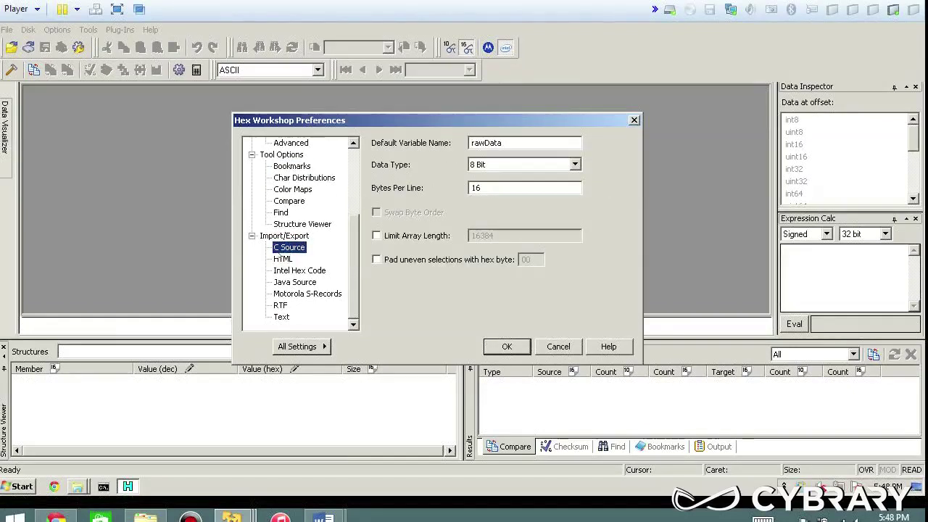
{"action": "left_click", "coordinate": [288, 261]}
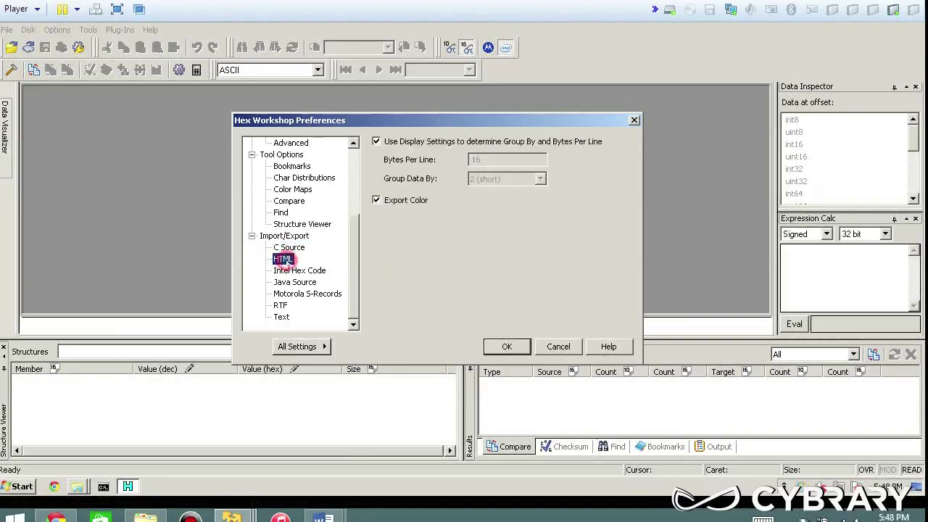
{"action": "left_click", "coordinate": [292, 282]}
{"action": "left_click", "coordinate": [282, 317]}
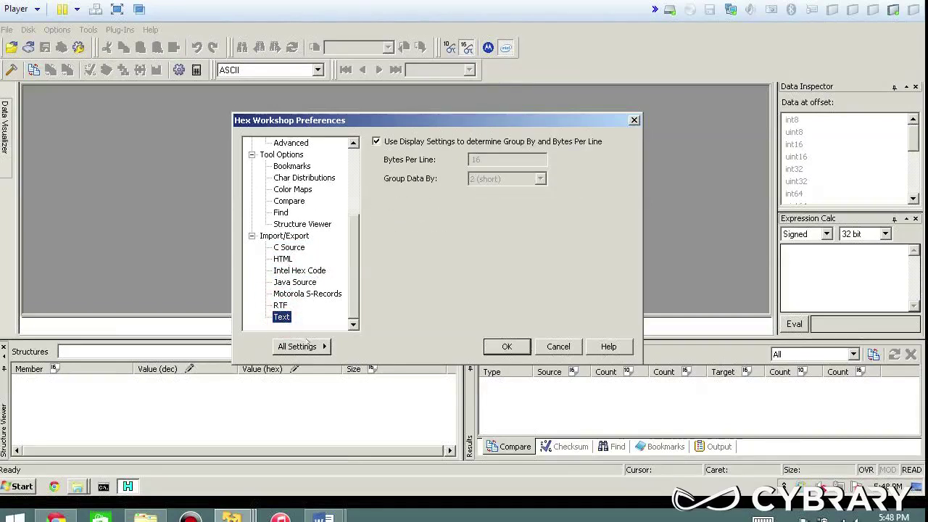
{"action": "left_click", "coordinate": [559, 347]}
Step: Check which commands the Selection Example plug-in offers
{"action": "left_click", "coordinate": [108, 29]}
{"action": "mouse_move", "coordinate": [153, 46]}
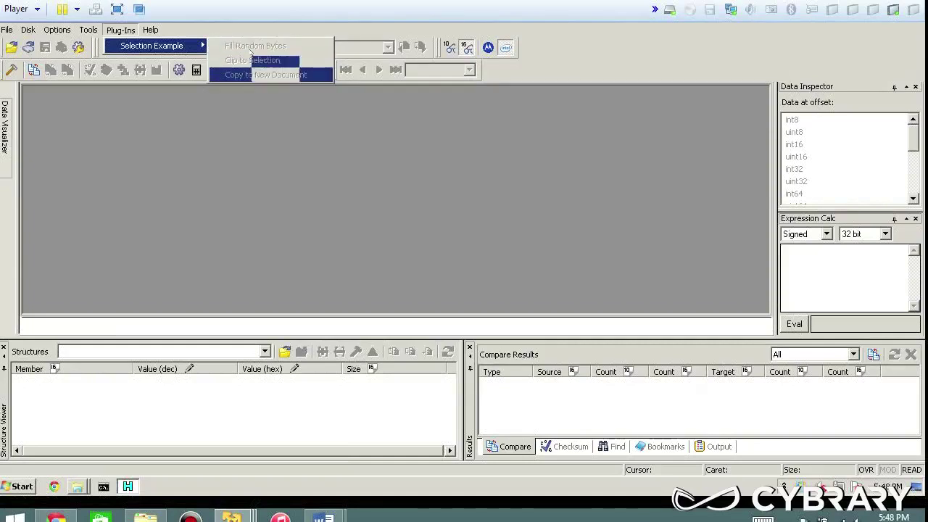
{"action": "left_click", "coordinate": [240, 25]}
Step: Open the file bp_da32.dll from the Hex Workshop v6.6 folder
{"action": "left_click", "coordinate": [8, 30]}
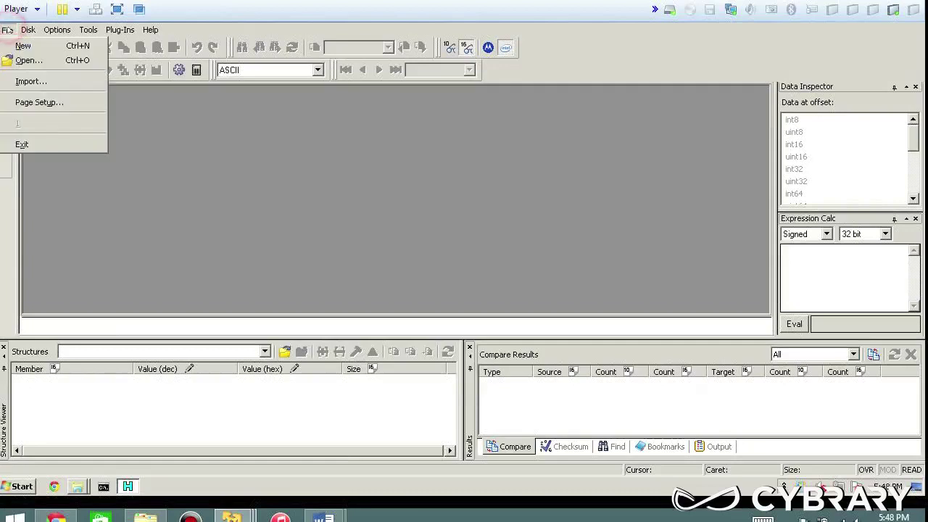
{"action": "left_click", "coordinate": [29, 60]}
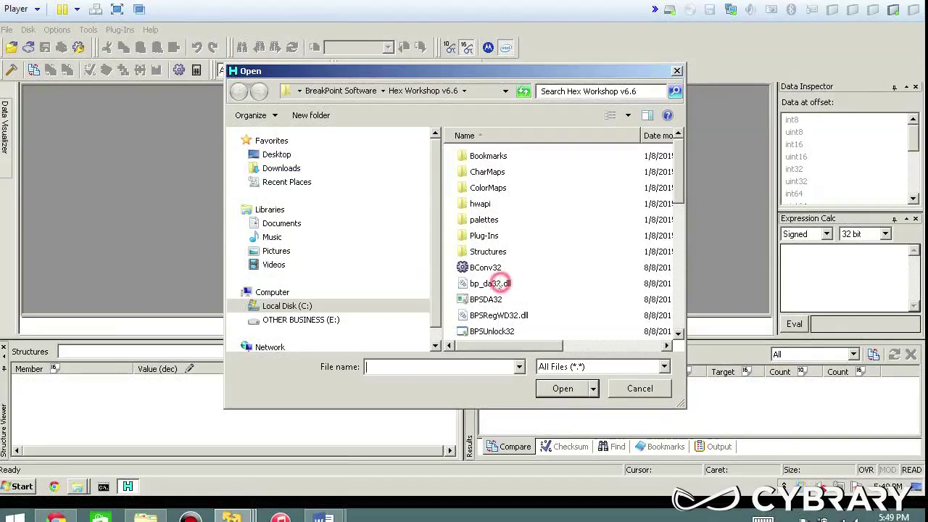
{"action": "left_click", "coordinate": [499, 283]}
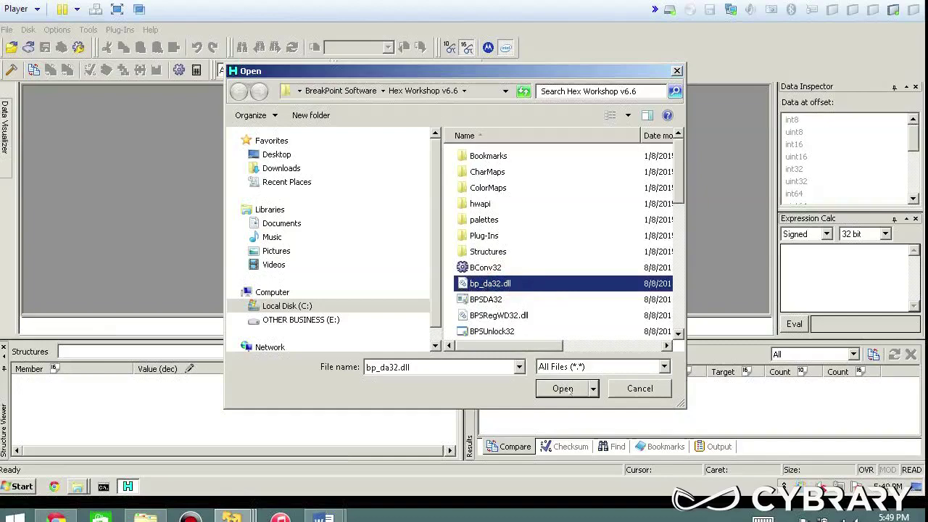
{"action": "left_click", "coordinate": [562, 389]}
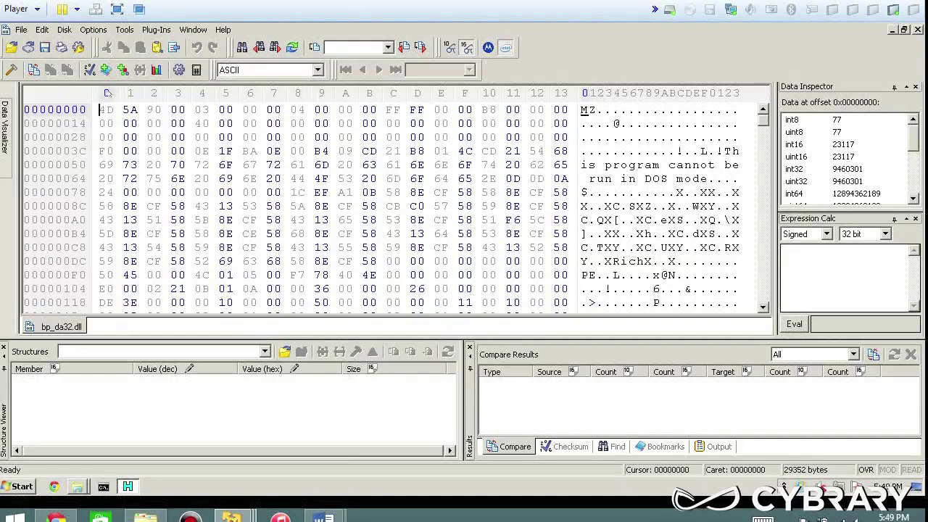
Step: Move the caret among the byte columns 5, 6 and 7 of the first hex row
{"action": "left_click", "coordinate": [225, 93]}
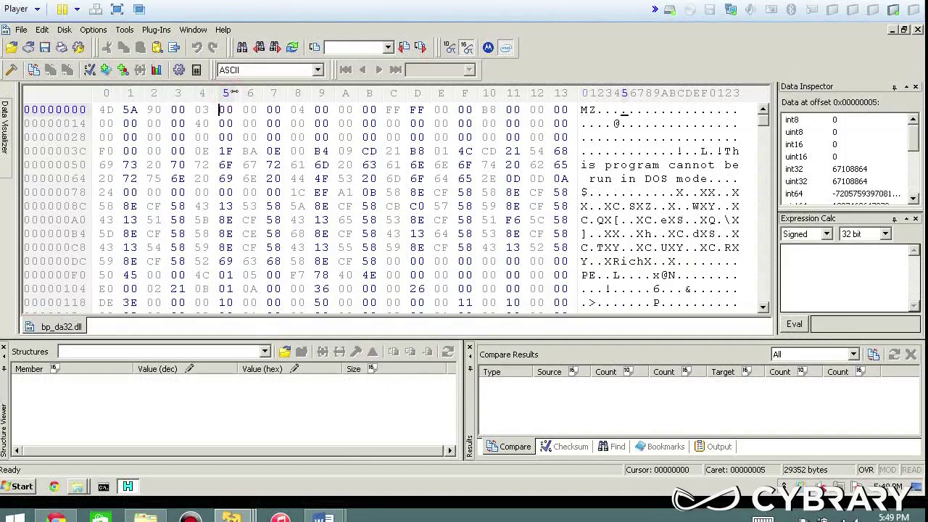
{"action": "left_click", "coordinate": [251, 92]}
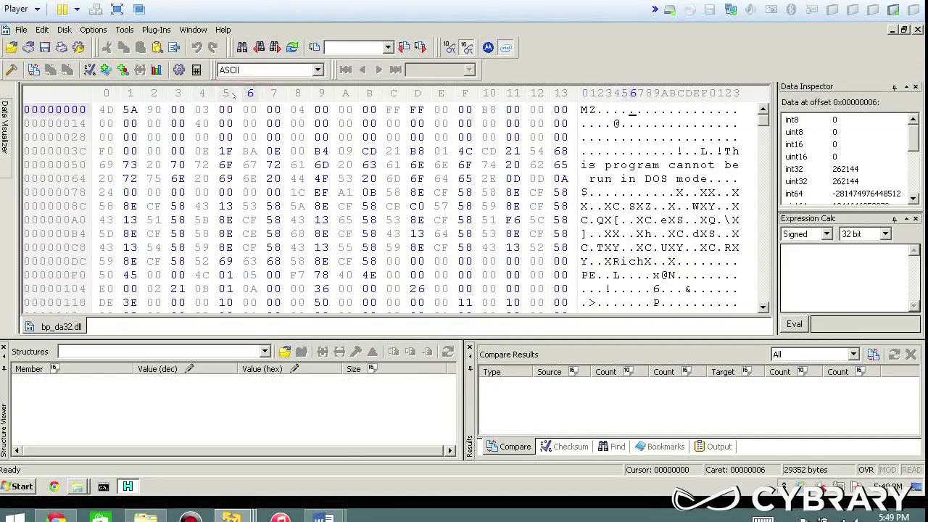
{"action": "left_click", "coordinate": [226, 93]}
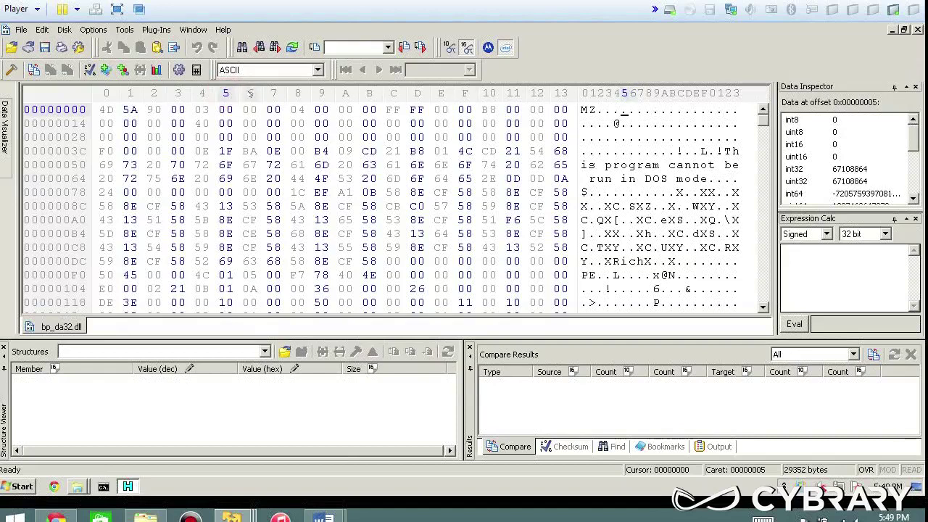
{"action": "left_click", "coordinate": [250, 93]}
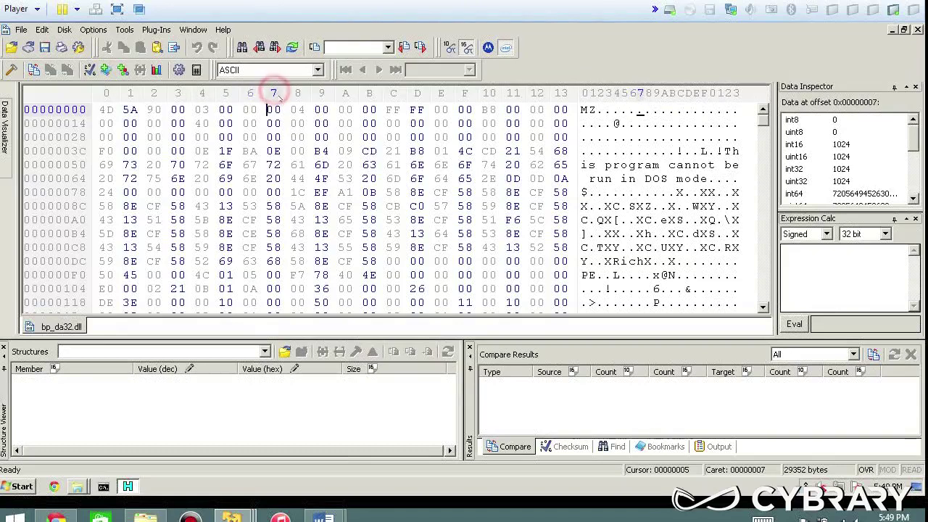
Step: Step through individual bytes of row 00000064 around the "DOS mode" text to examine their Data Inspector values
{"action": "left_click", "coordinate": [296, 178]}
{"action": "left_click", "coordinate": [318, 178]}
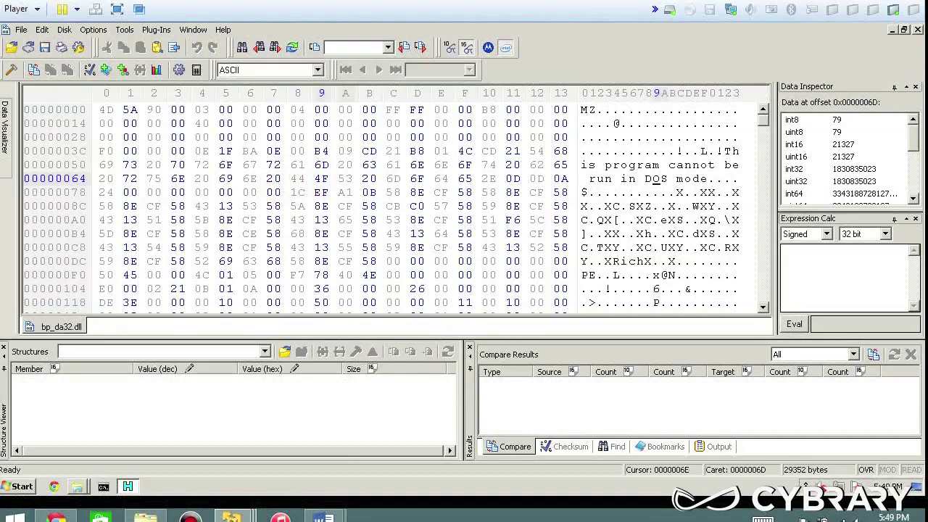
{"action": "left_click", "coordinate": [369, 179]}
{"action": "left_click", "coordinate": [398, 179]}
{"action": "mouse_move", "coordinate": [398, 178]}
{"action": "left_mouse_down"}
{"action": "mouse_move", "coordinate": [384, 178]}
{"action": "mouse_move", "coordinate": [411, 179]}
{"action": "left_mouse_up"}
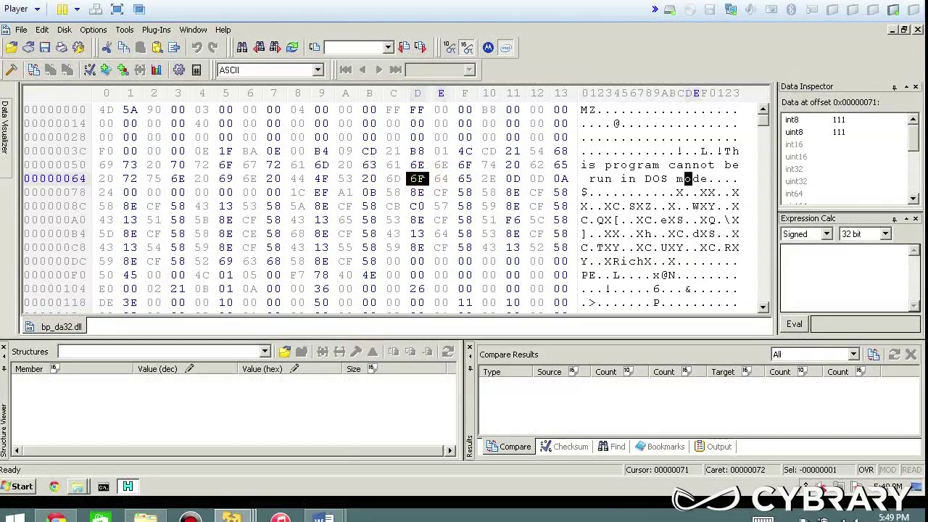
{"action": "left_click", "coordinate": [439, 178]}
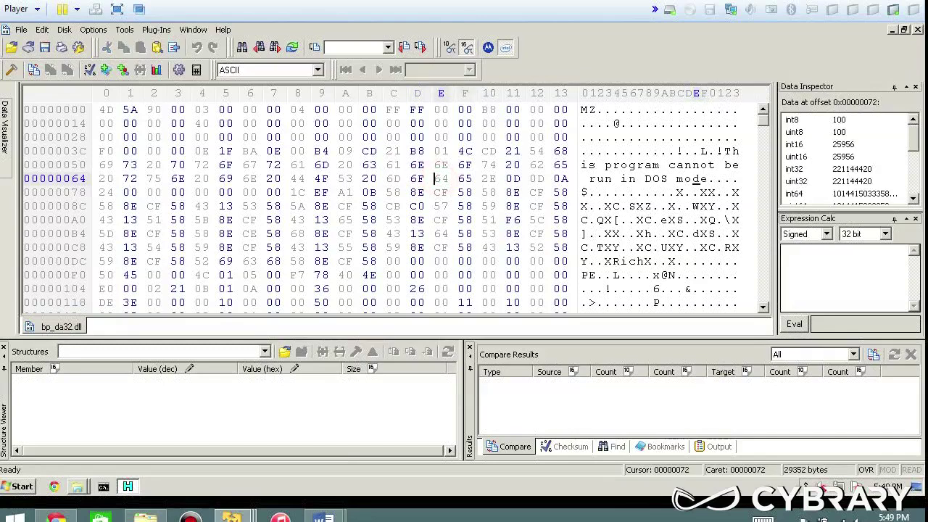
{"action": "left_click", "coordinate": [417, 179]}
{"action": "left_click", "coordinate": [393, 178]}
{"action": "left_click", "coordinate": [369, 179]}
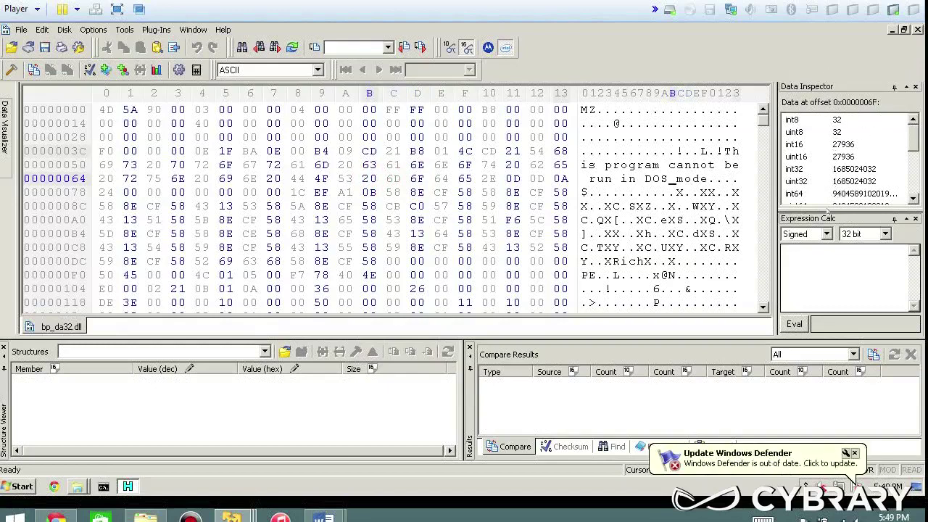
Step: Place the caret at offset 000000C5 and examine its DOS date, time_t and binary interpretations in the Data Inspector
{"action": "left_click", "coordinate": [507, 178]}
{"action": "left_click", "coordinate": [509, 206]}
{"action": "left_click", "coordinate": [509, 234]}
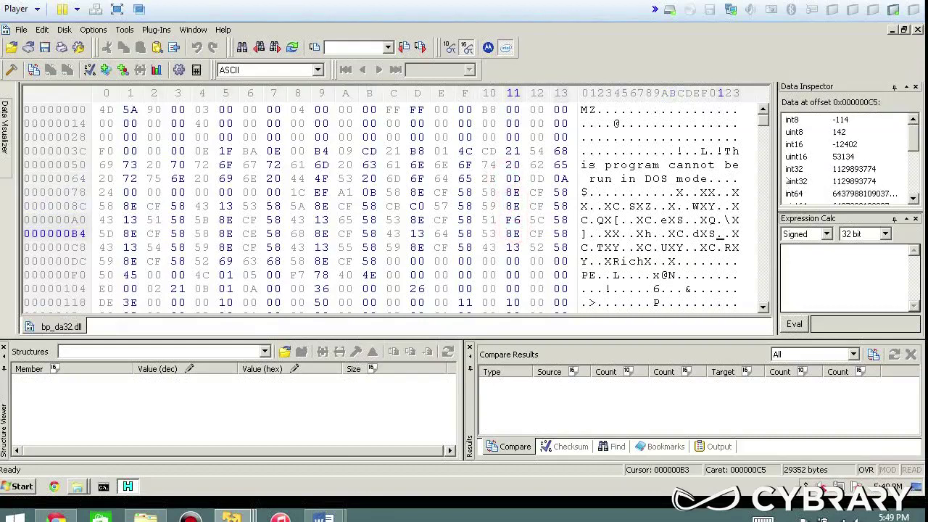
{"action": "left_click_drag", "start_coordinate": [915, 145], "coordinate": [919, 178]}
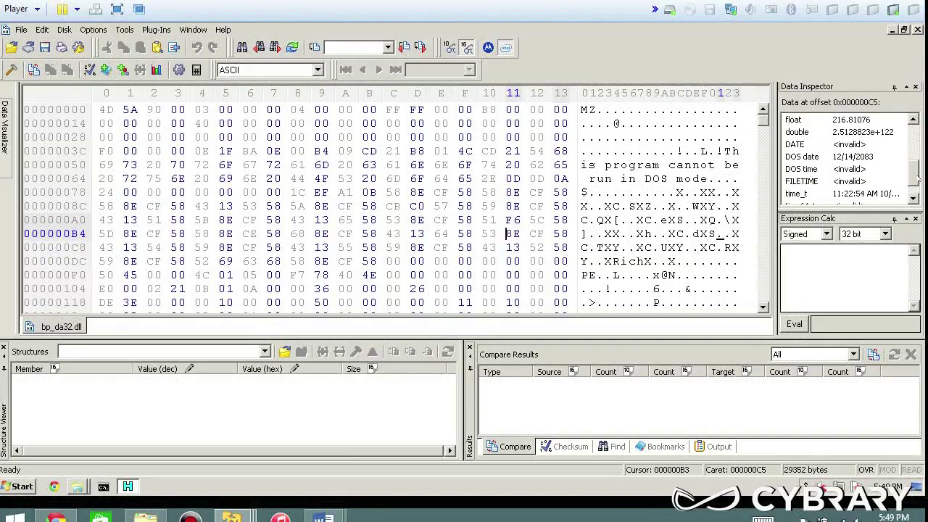
{"action": "left_click", "coordinate": [816, 157]}
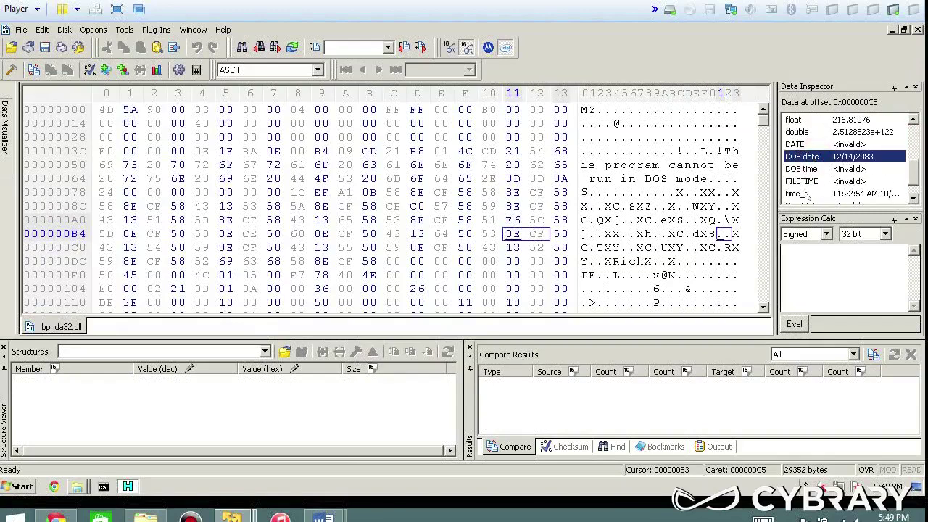
{"action": "left_click", "coordinate": [807, 194]}
{"action": "scroll", "coordinate": [806, 195], "scroll_direction": "down", "scroll_amount": 1}
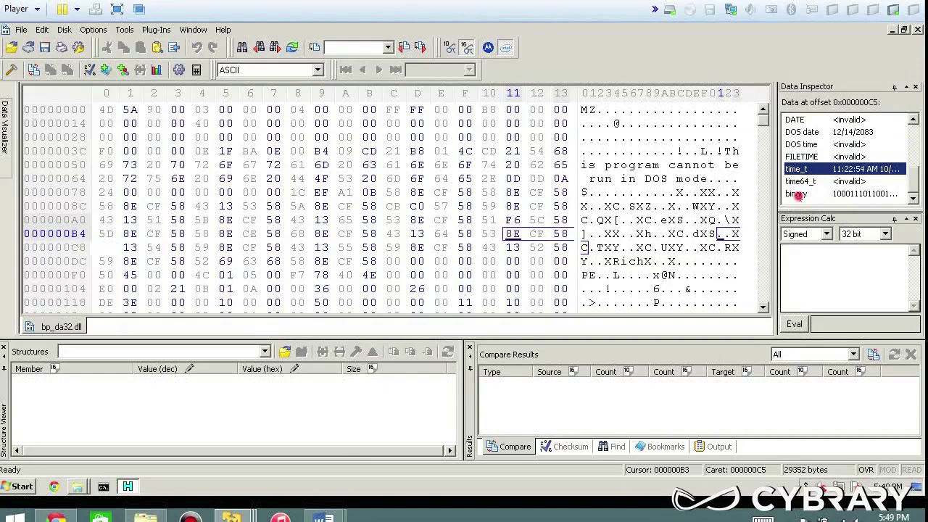
{"action": "left_click", "coordinate": [797, 194]}
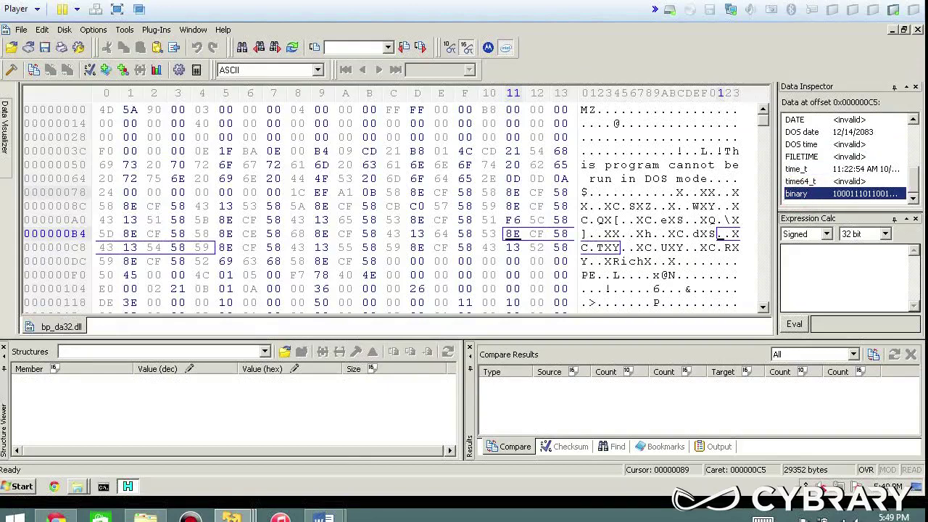
Step: Place the caret on the S character at offset 00000092 in the text view
{"action": "left_click", "coordinate": [517, 260]}
{"action": "left_click", "coordinate": [619, 206]}
{"action": "left_click", "coordinate": [632, 203]}
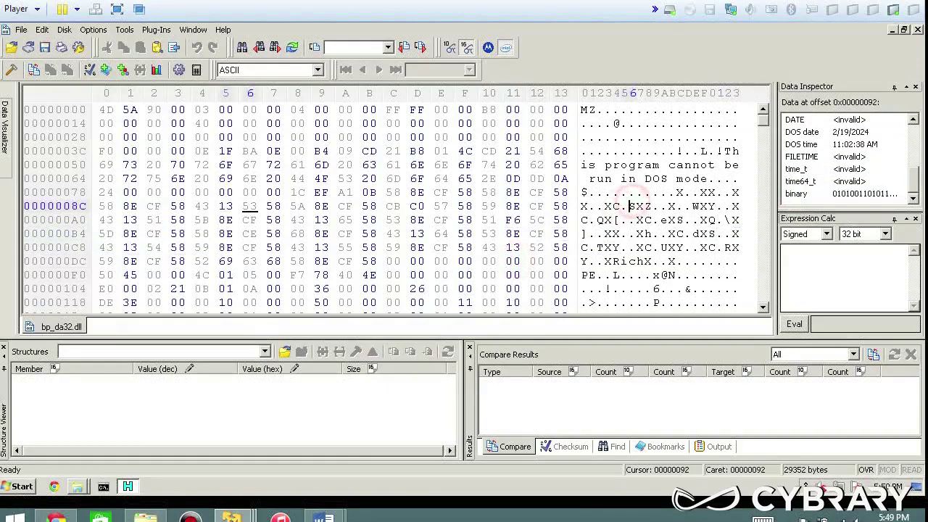
Step: Examine the BPDAL function names in the text view, placing the caret at offset 000042E6
{"action": "scroll", "coordinate": [682, 178], "scroll_direction": "down", "scroll_amount": 5}
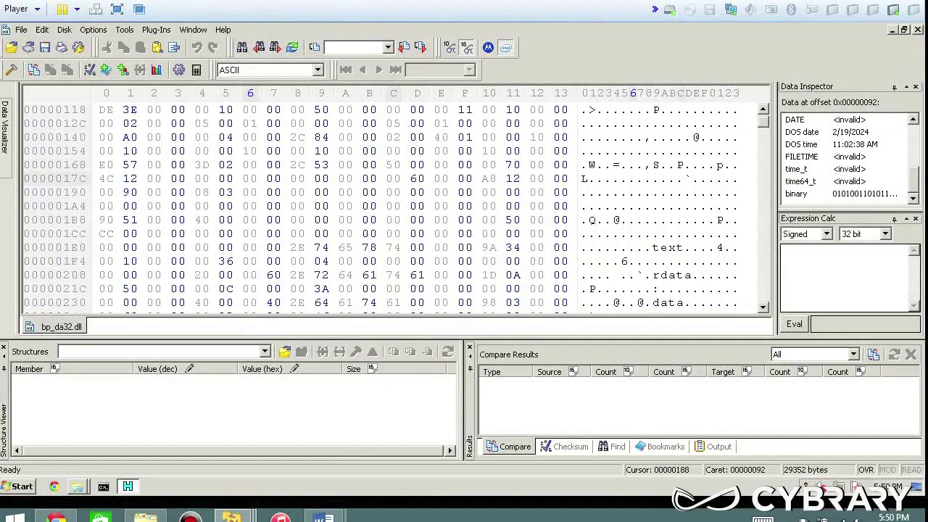
{"action": "scroll", "coordinate": [769, 116], "scroll_direction": "down", "scroll_amount": 1}
{"action": "left_click_drag", "start_coordinate": [763, 122], "coordinate": [764, 225]}
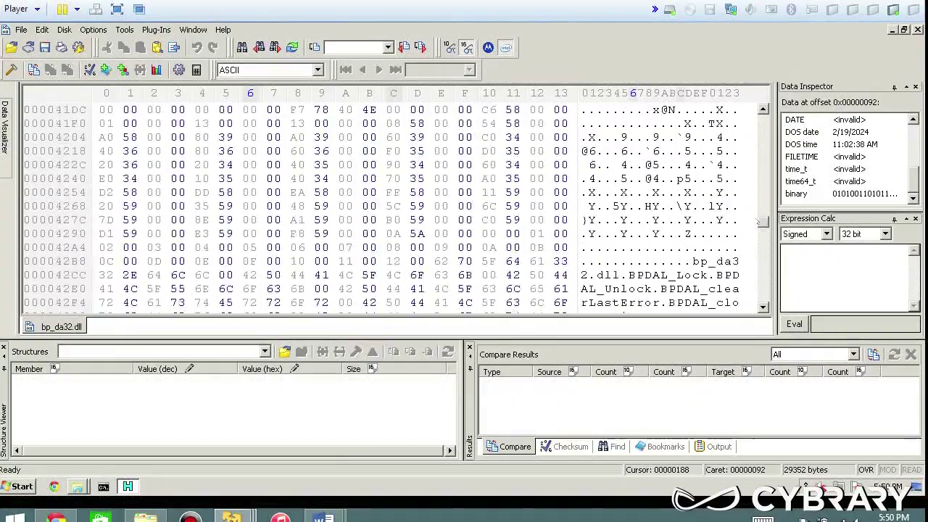
{"action": "left_click_drag", "start_coordinate": [617, 196], "coordinate": [609, 234]}
{"action": "left_click", "coordinate": [621, 274]}
{"action": "scroll", "coordinate": [621, 274], "scroll_direction": "down", "scroll_amount": 3}
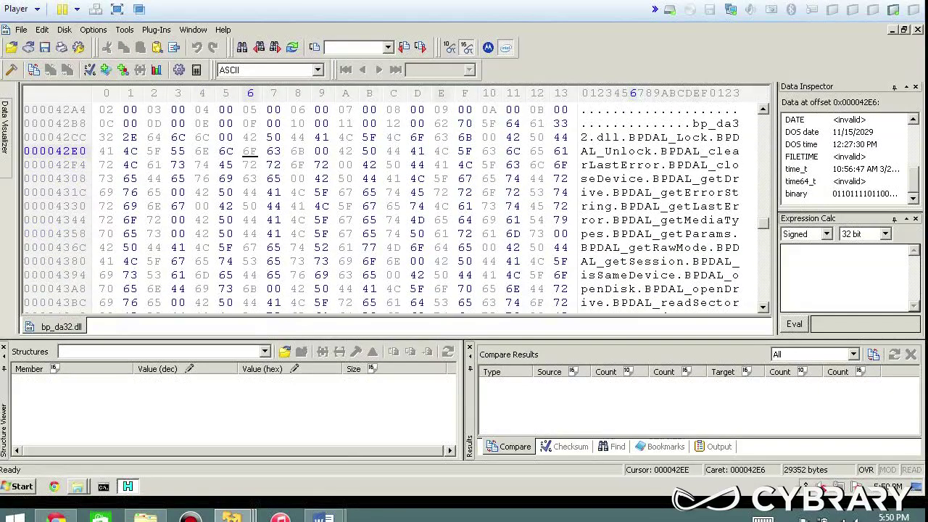
Step: Select the BPDAL_clearLastError name and part of BPDAL_getRawMode, and examine the text view down to the BreakPoint Software copyright string
{"action": "mouse_move", "coordinate": [661, 151]}
{"action": "left_mouse_down"}
{"action": "mouse_move", "coordinate": [739, 151]}
{"action": "mouse_move", "coordinate": [628, 166]}
{"action": "mouse_move", "coordinate": [659, 166]}
{"action": "left_mouse_up"}
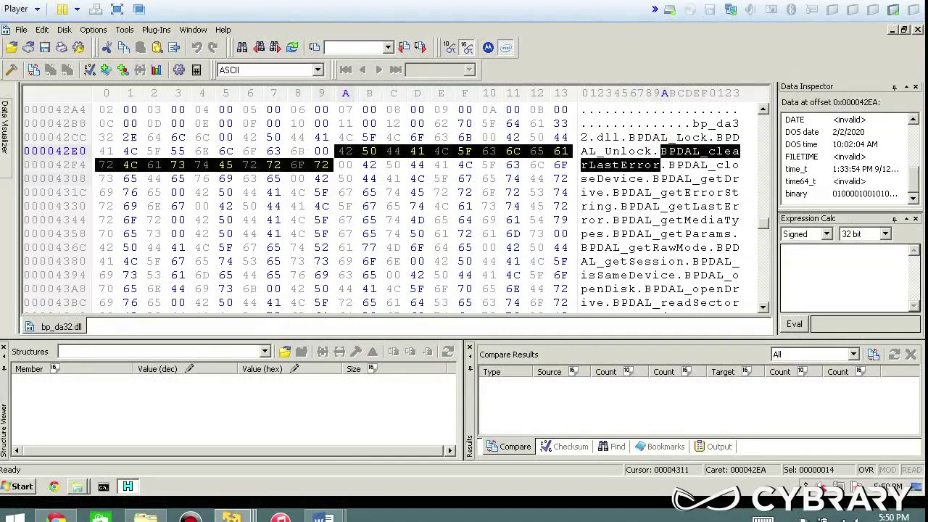
{"action": "mouse_move", "coordinate": [670, 206]}
{"action": "left_mouse_down"}
{"action": "mouse_move", "coordinate": [698, 206]}
{"action": "mouse_move", "coordinate": [605, 220]}
{"action": "mouse_move", "coordinate": [681, 219]}
{"action": "left_mouse_up"}
{"action": "scroll", "coordinate": [605, 220], "scroll_direction": "down", "scroll_amount": 1}
{"action": "scroll", "coordinate": [605, 219], "scroll_direction": "down", "scroll_amount": 1}
{"action": "scroll", "coordinate": [681, 219], "scroll_direction": "down", "scroll_amount": 10}
{"action": "scroll", "coordinate": [681, 220], "scroll_direction": "down", "scroll_amount": 9}
{"action": "left_click_drag", "start_coordinate": [762, 225], "coordinate": [763, 227]}
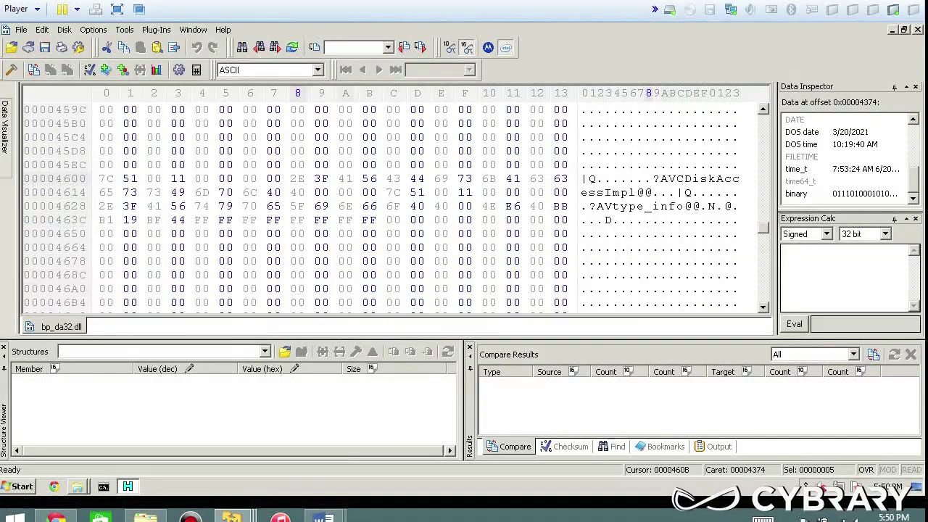
{"action": "scroll", "coordinate": [666, 165], "scroll_direction": "down", "scroll_amount": 20}
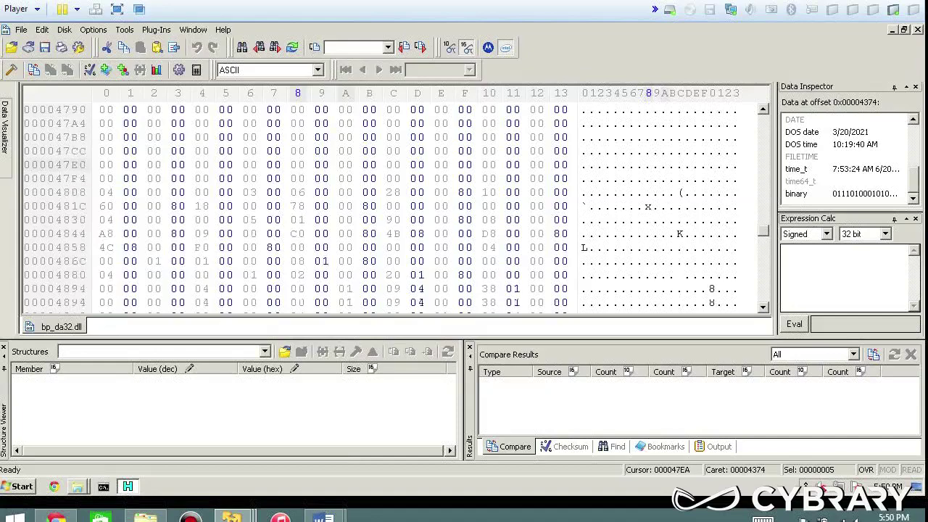
{"action": "scroll", "coordinate": [345, 165], "scroll_direction": "down", "scroll_amount": 6}
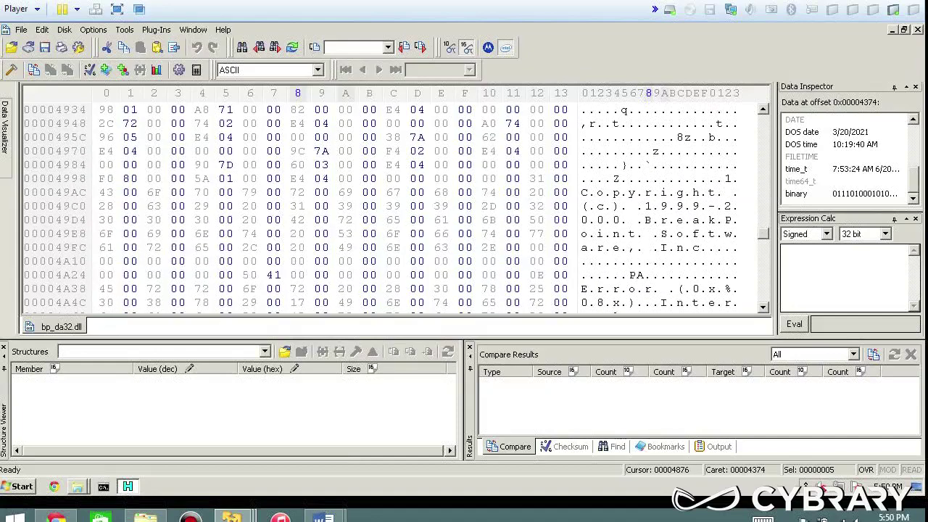
Step: Examine the embedded XML manifest in the text view and select "urn" at offset 00005901
{"action": "left_click_drag", "start_coordinate": [763, 234], "coordinate": [763, 257]}
{"action": "scroll", "coordinate": [324, 207], "scroll_direction": "up", "scroll_amount": 3}
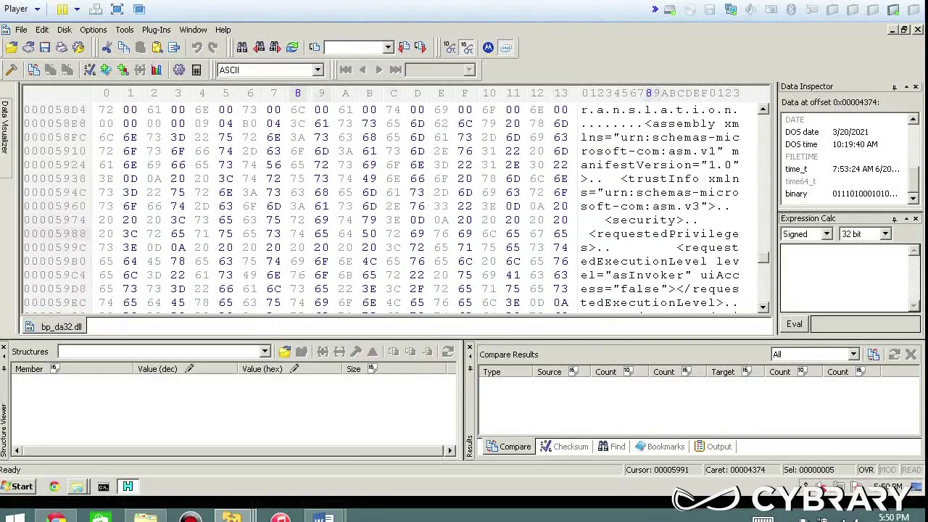
{"action": "left_click_drag", "start_coordinate": [321, 178], "coordinate": [154, 192]}
{"action": "left_click_drag", "start_coordinate": [621, 193], "coordinate": [643, 193]}
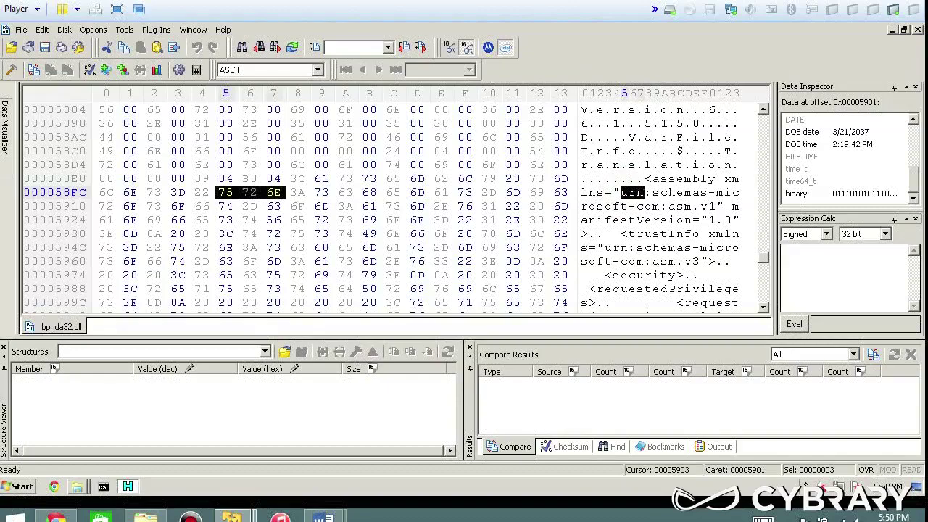
Step: Examine the PADDINGXX filler text following the closing assembly tag, placing the caret at offset 00005A93
{"action": "scroll", "coordinate": [382, 207], "scroll_direction": "down", "scroll_amount": 5}
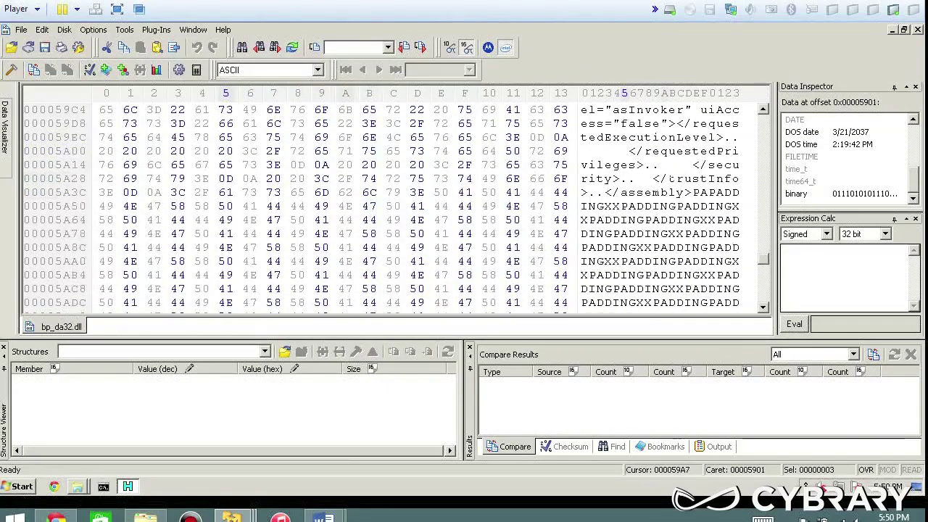
{"action": "scroll", "coordinate": [467, 303], "scroll_direction": "down", "scroll_amount": 7}
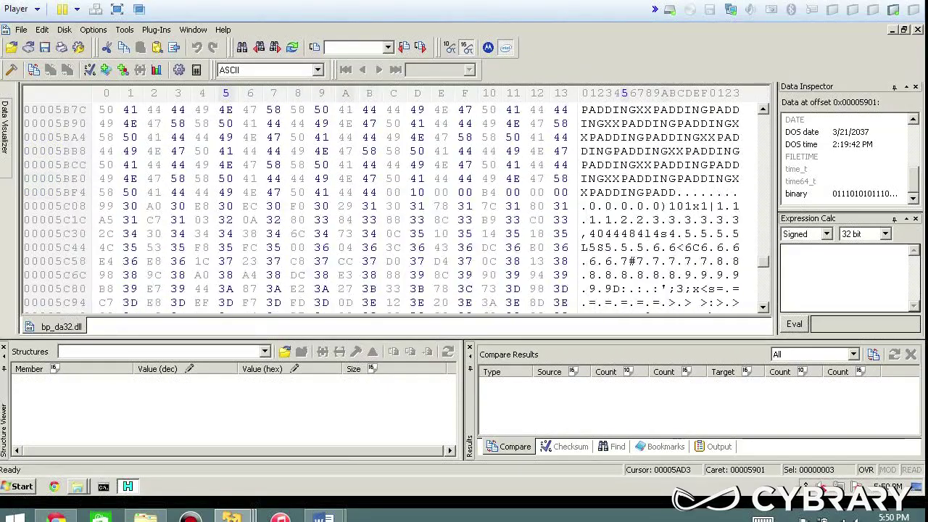
{"action": "left_click_drag", "start_coordinate": [647, 109], "coordinate": [665, 164]}
{"action": "scroll", "coordinate": [624, 170], "scroll_direction": "up", "scroll_amount": 4}
{"action": "scroll", "coordinate": [625, 151], "scroll_direction": "up", "scroll_amount": 2}
{"action": "left_click", "coordinate": [638, 151]}
{"action": "scroll", "coordinate": [635, 150], "scroll_direction": "up", "scroll_amount": 2}
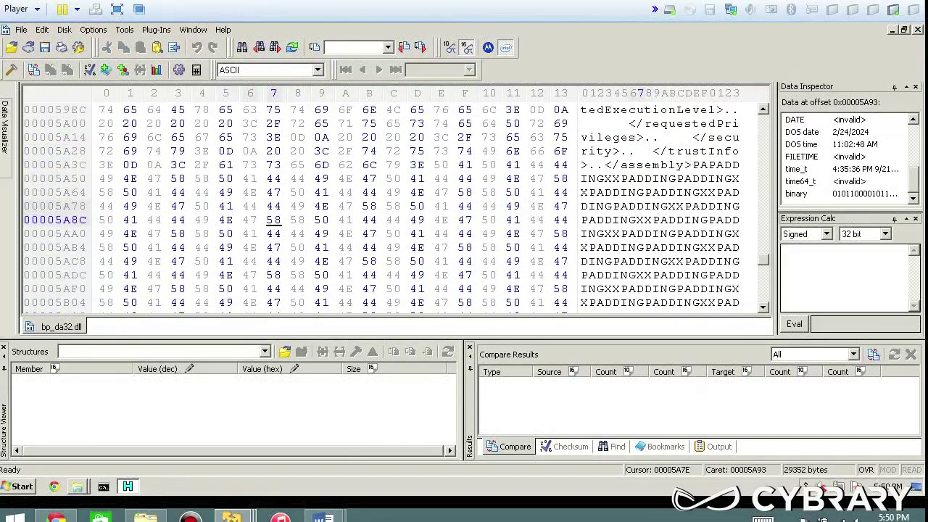
Step: Select the padding block from offset 00005A4A, reduce the selection to the 15 bytes at 00005A55, and view the end of the file
{"action": "left_click_drag", "start_coordinate": [693, 164], "coordinate": [726, 289]}
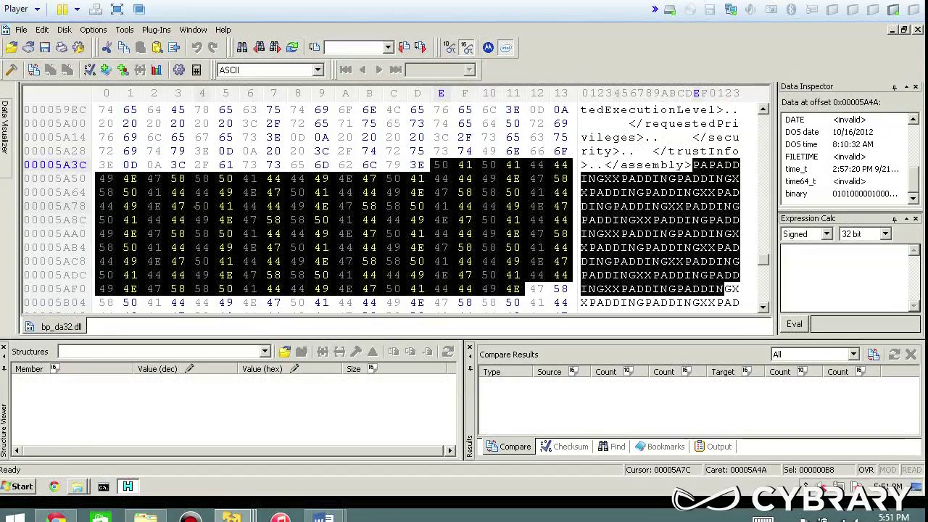
{"action": "left_click", "coordinate": [734, 190]}
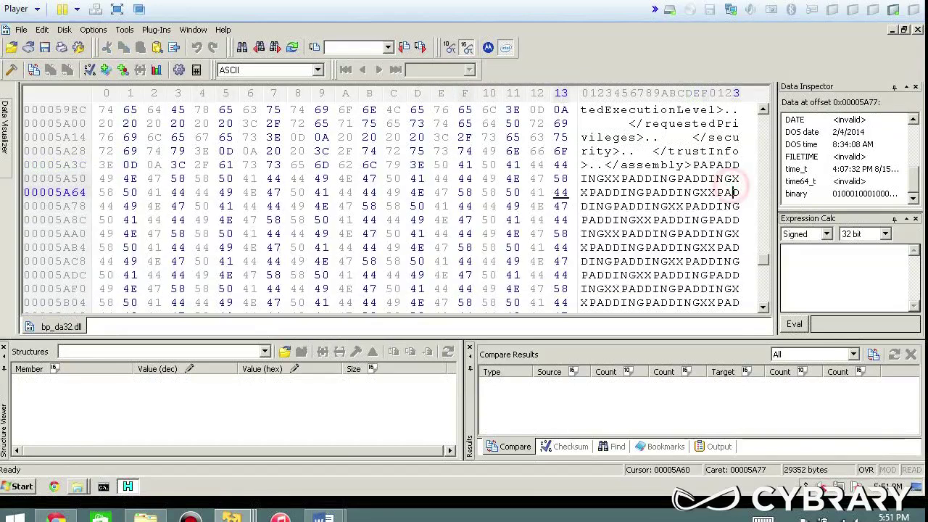
{"action": "left_click_drag", "start_coordinate": [694, 165], "coordinate": [738, 179]}
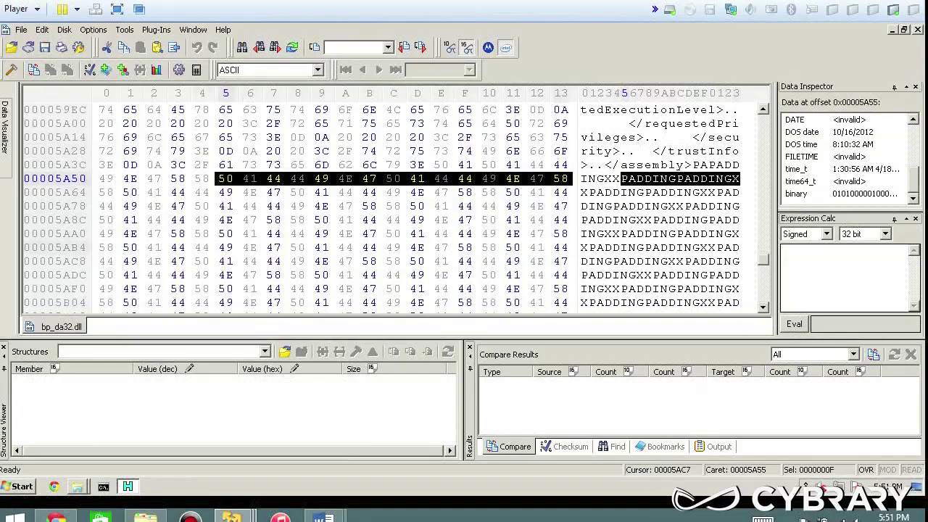
{"action": "scroll", "coordinate": [684, 248], "scroll_direction": "down", "scroll_amount": 4}
{"action": "left_click_drag", "start_coordinate": [762, 258], "coordinate": [763, 296]}
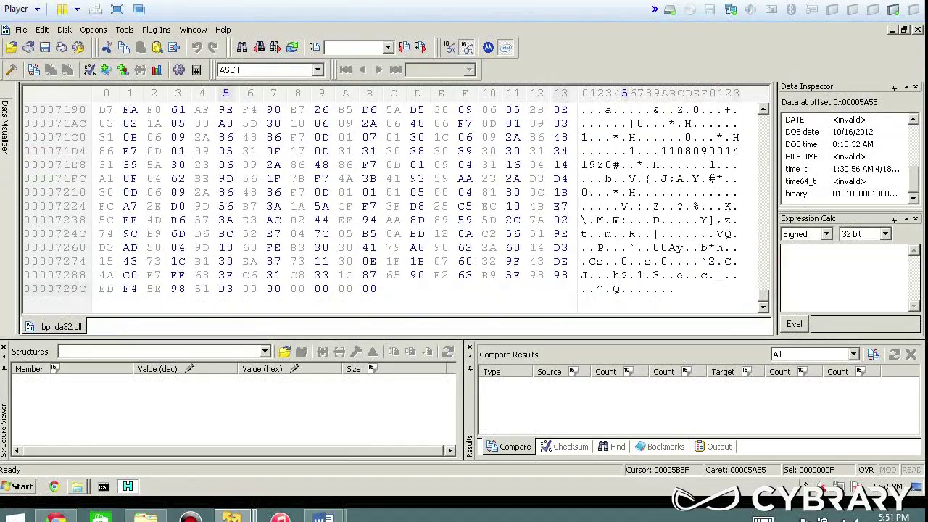
Step: Open the Calc32 file from the Hex Workshop v6.6 folder
{"action": "left_click", "coordinate": [21, 30]}
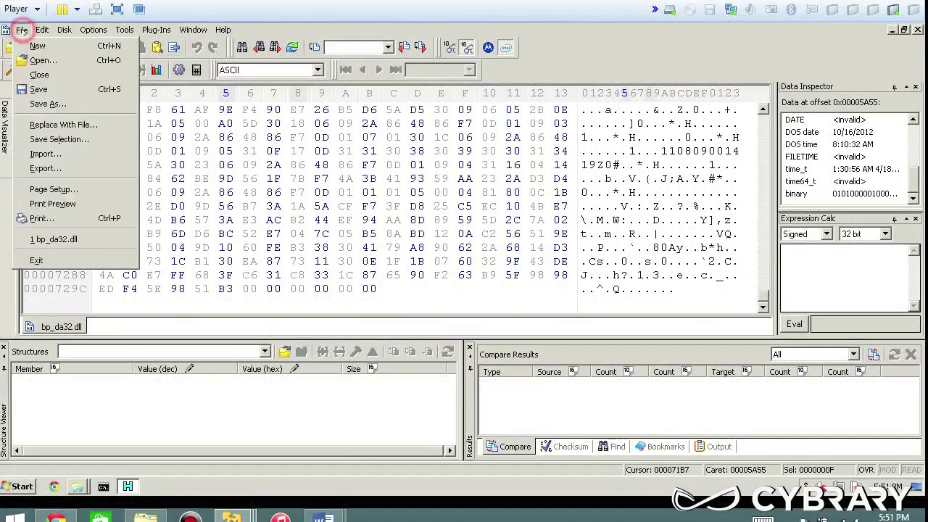
{"action": "left_click", "coordinate": [45, 61]}
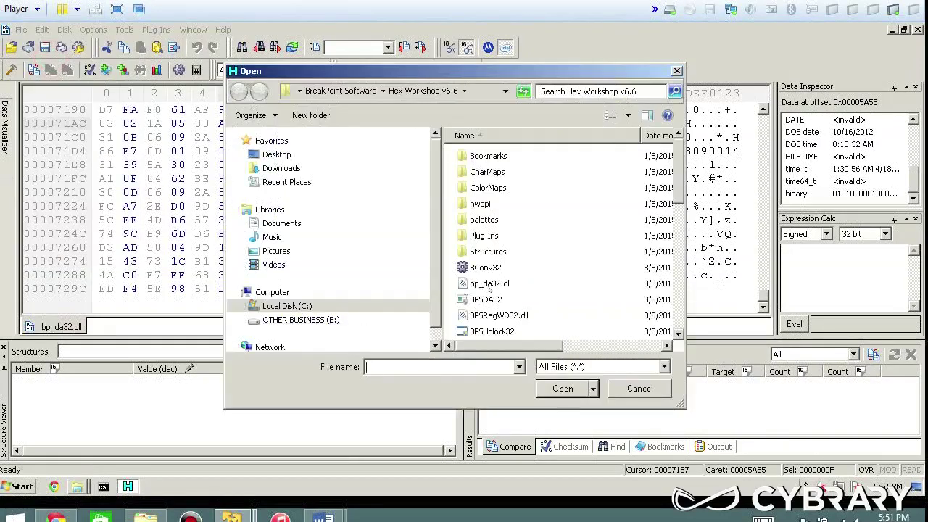
{"action": "left_click", "coordinate": [484, 268]}
{"action": "scroll", "coordinate": [492, 218], "scroll_direction": "down", "scroll_amount": 4}
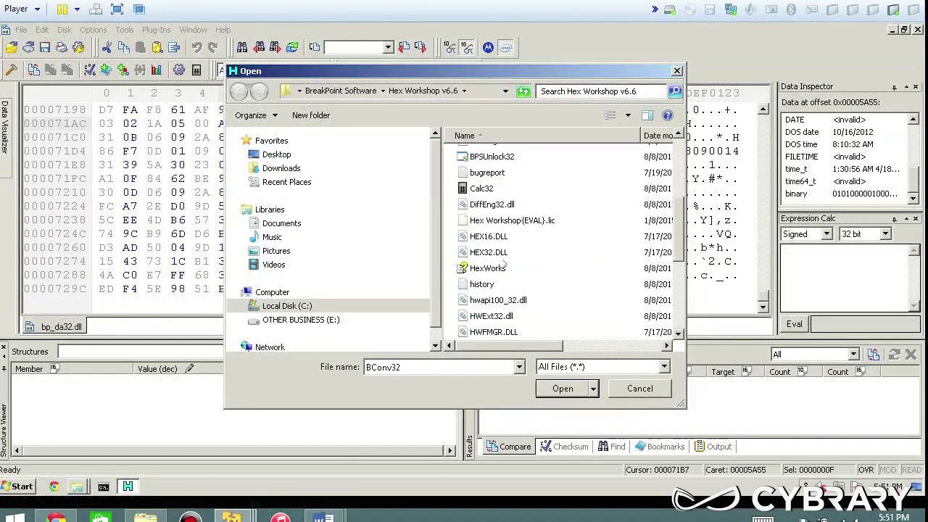
{"action": "left_click", "coordinate": [482, 188]}
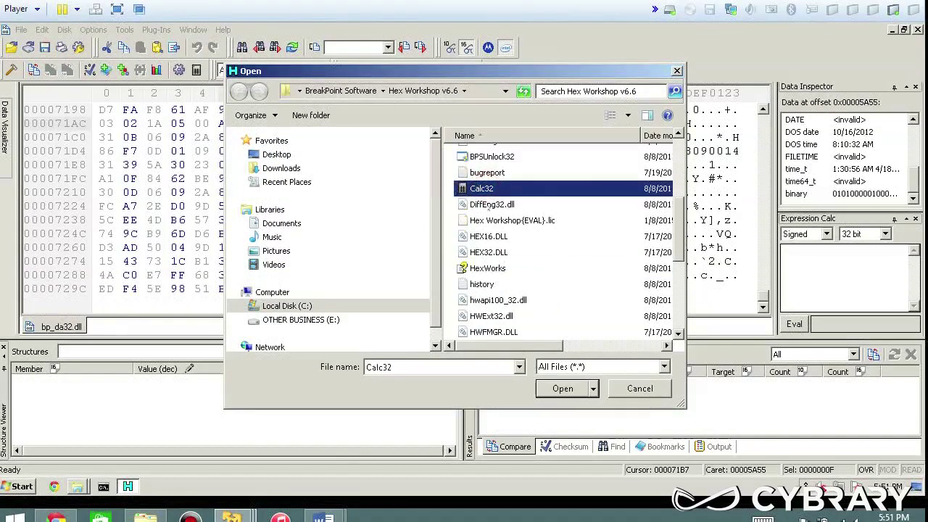
{"action": "left_click", "coordinate": [559, 388]}
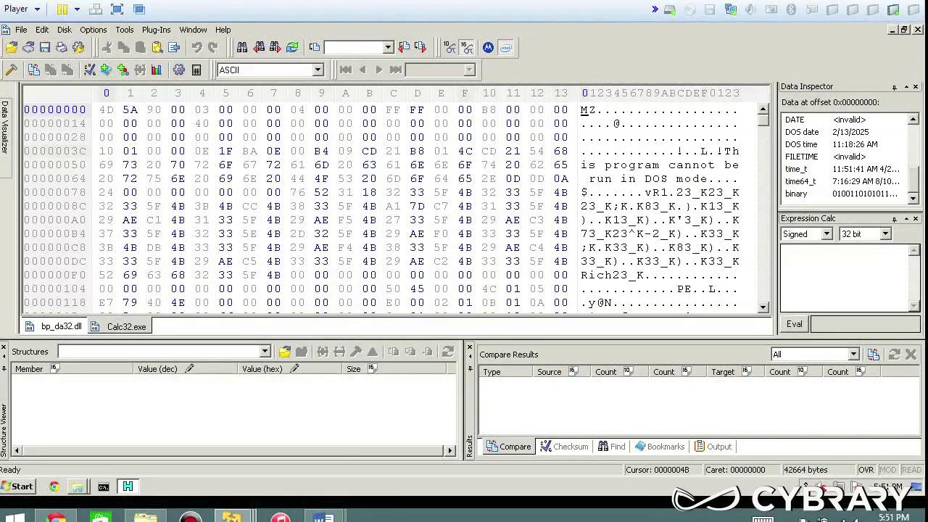
Step: Examine the section names and calculator menu strings in Calc32.exe, placing the caret on the p character at offset 00003E50
{"action": "scroll", "coordinate": [321, 192], "scroll_direction": "down", "scroll_amount": 2}
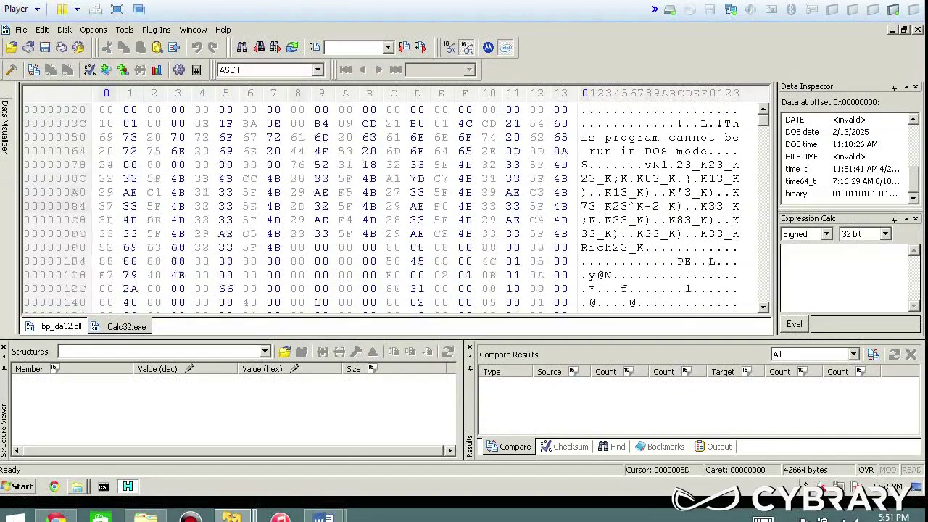
{"action": "scroll", "coordinate": [322, 205], "scroll_direction": "down", "scroll_amount": 5}
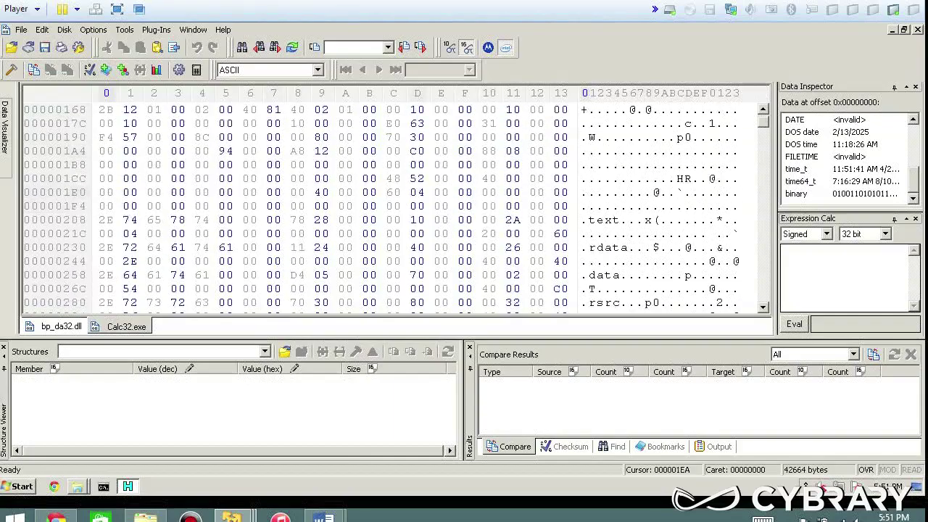
{"action": "left_click_drag", "start_coordinate": [764, 121], "coordinate": [771, 181]}
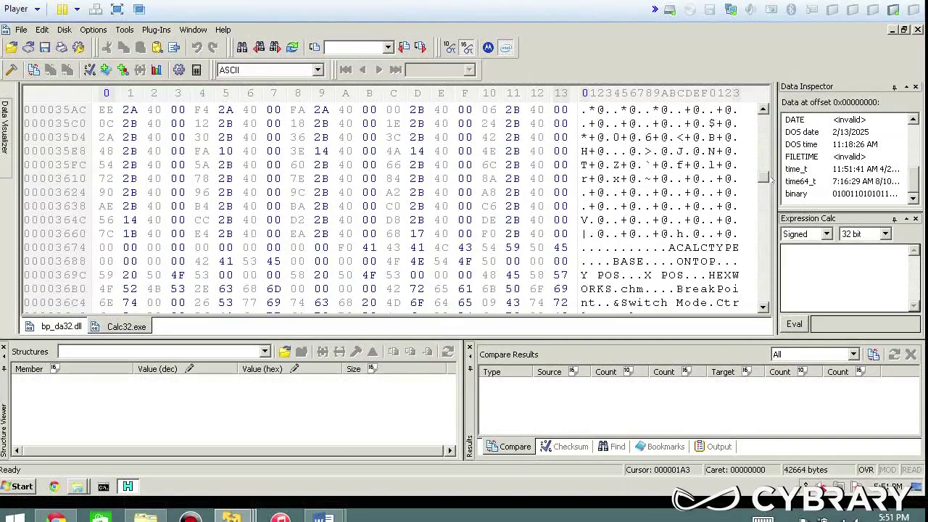
{"action": "scroll", "coordinate": [714, 166], "scroll_direction": "down", "scroll_amount": 3}
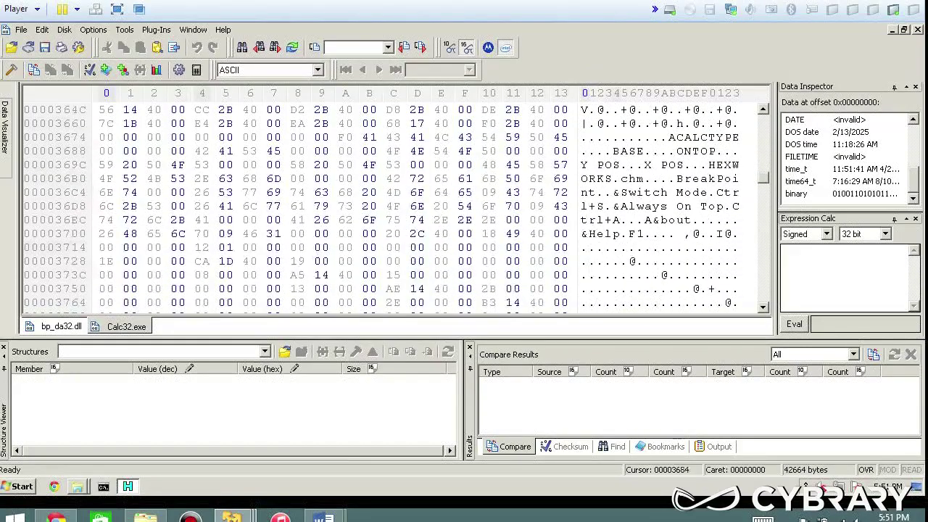
{"action": "scroll", "coordinate": [727, 151], "scroll_direction": "down", "scroll_amount": 1}
{"action": "scroll", "coordinate": [395, 203], "scroll_direction": "down", "scroll_amount": 5}
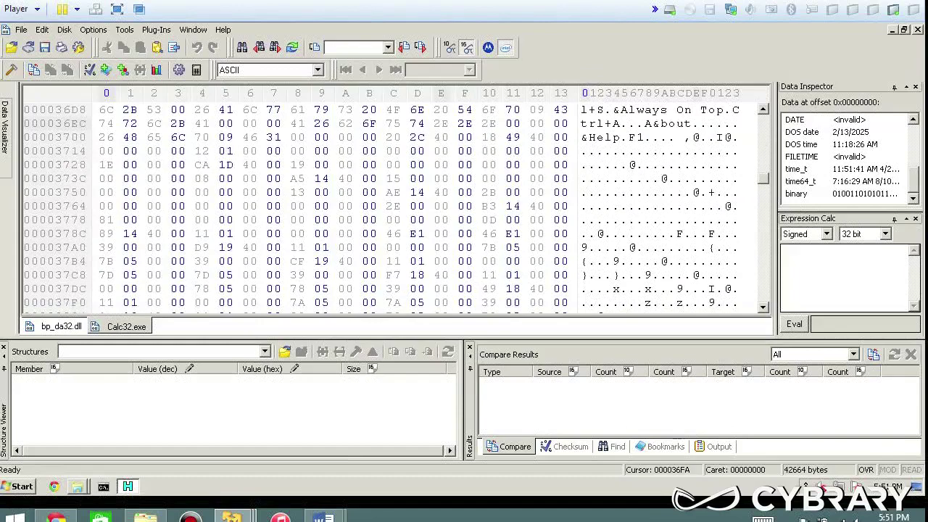
{"action": "left_click_drag", "start_coordinate": [764, 180], "coordinate": [764, 186]}
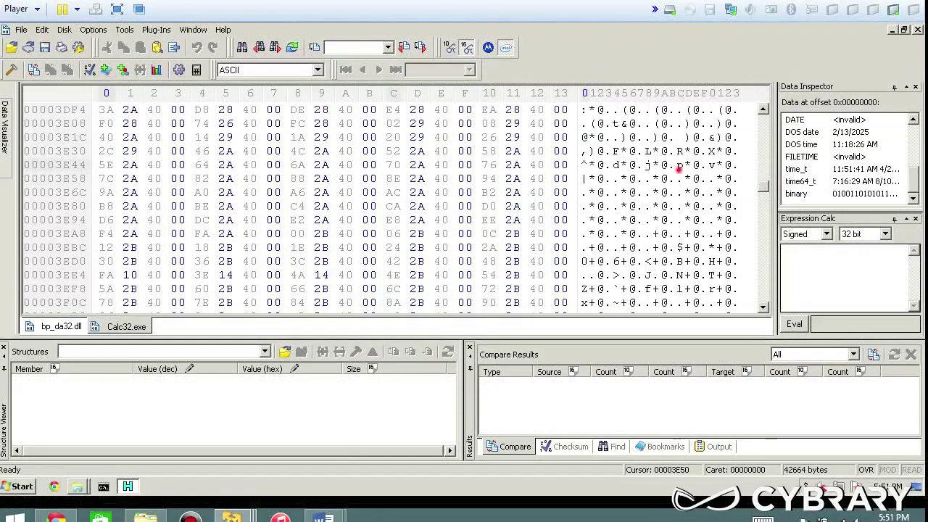
{"action": "left_click", "coordinate": [679, 165]}
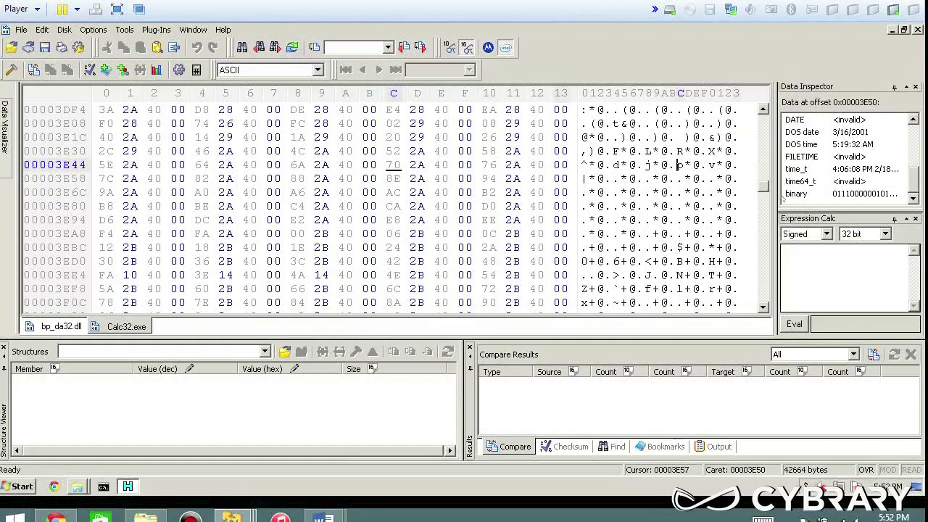
Step: Select the hhctrl.ocx string at offset 00003F8C, followed by the InprocServer32 text at 00003FC3
{"action": "scroll", "coordinate": [391, 206], "scroll_direction": "down", "scroll_amount": 4}
{"action": "scroll", "coordinate": [392, 206], "scroll_direction": "down", "scroll_amount": 2}
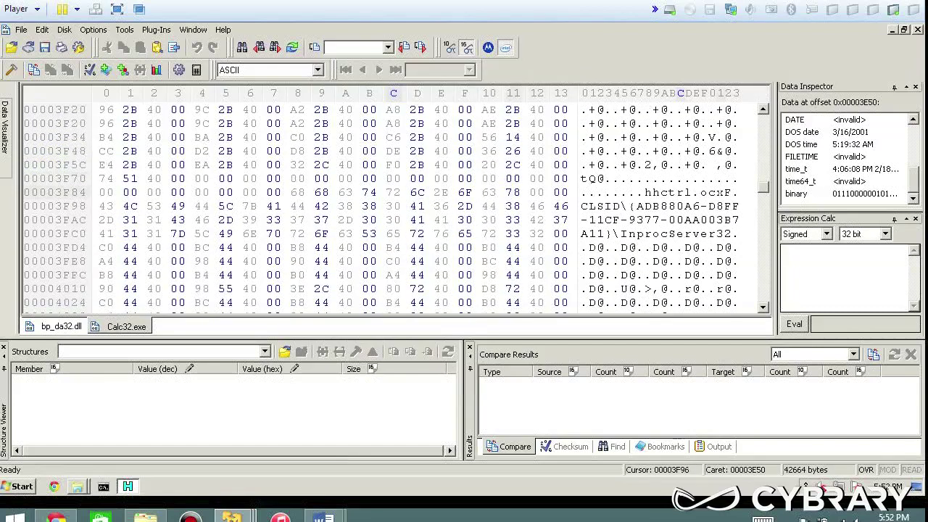
{"action": "left_click_drag", "start_coordinate": [644, 178], "coordinate": [722, 179]}
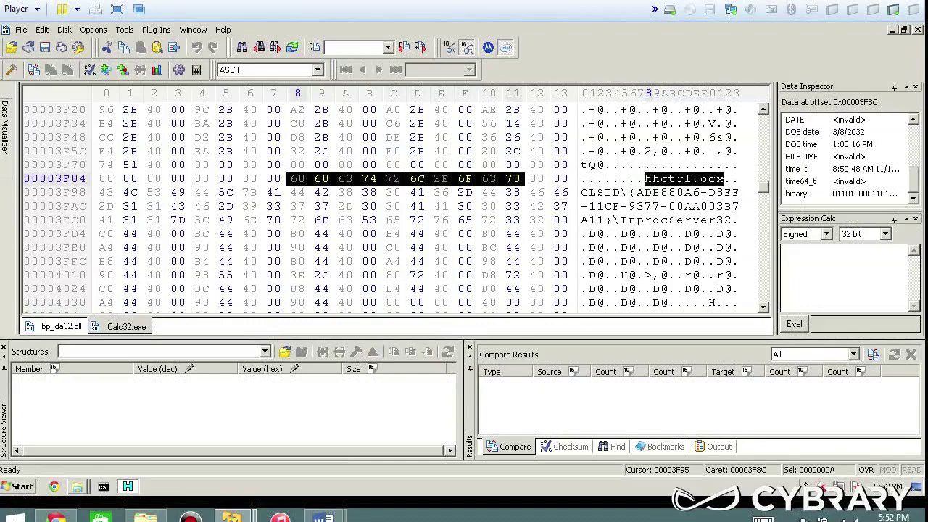
{"action": "left_click_drag", "start_coordinate": [605, 219], "coordinate": [737, 220]}
Step: Examine the imported function names in Calc32.exe, selecting the names that start at offset 00004C0F
{"action": "scroll", "coordinate": [737, 220], "scroll_direction": "down", "scroll_amount": 1}
{"action": "scroll", "coordinate": [736, 199], "scroll_direction": "down", "scroll_amount": 5}
{"action": "left_click_drag", "start_coordinate": [762, 188], "coordinate": [763, 204]}
{"action": "scroll", "coordinate": [728, 195], "scroll_direction": "up", "scroll_amount": 4}
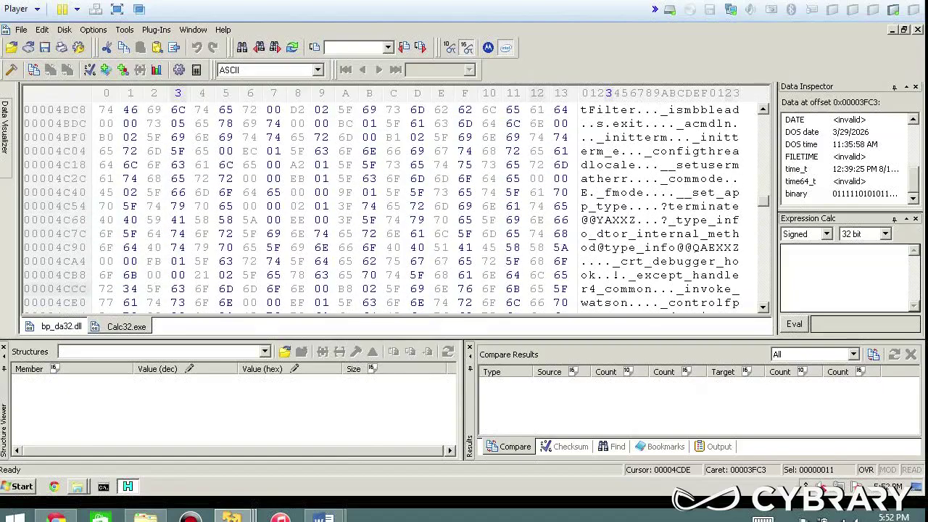
{"action": "left_click_drag", "start_coordinate": [673, 151], "coordinate": [681, 206]}
{"action": "scroll", "coordinate": [702, 218], "scroll_direction": "down", "scroll_amount": 5}
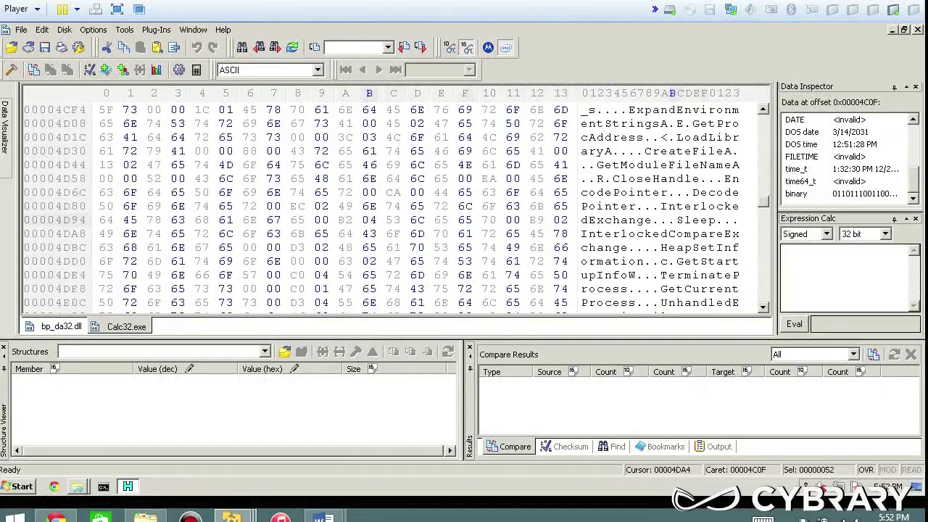
Step: Select the bytes starting at offset 00008B97, move the caret to 00008BBD, and view the end of Calc32.exe
{"action": "left_click_drag", "start_coordinate": [762, 203], "coordinate": [764, 269]}
{"action": "left_click_drag", "start_coordinate": [703, 178], "coordinate": [717, 205]}
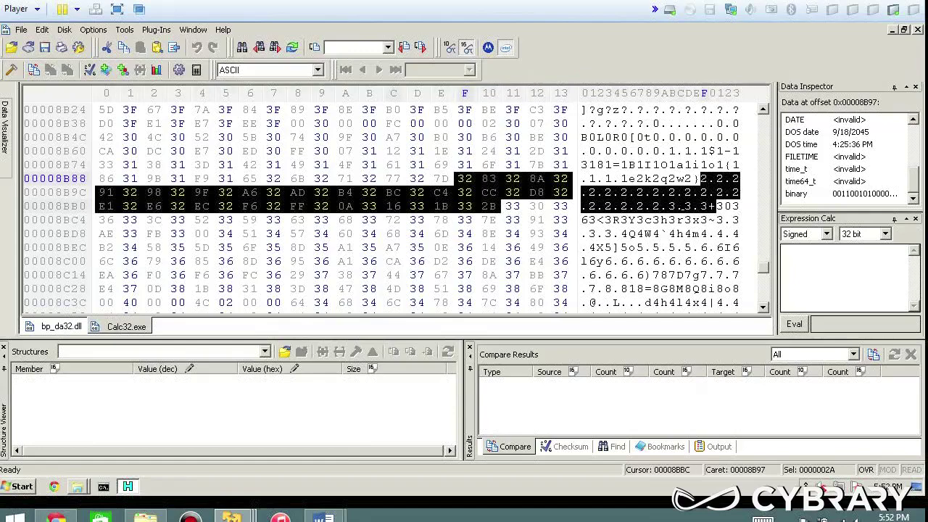
{"action": "left_click", "coordinate": [689, 204]}
{"action": "scroll", "coordinate": [767, 270], "scroll_direction": "down", "scroll_amount": 6}
{"action": "left_click_drag", "start_coordinate": [765, 270], "coordinate": [768, 299]}
Step: Jump to the Thawte certificate data with the Data Visualizer and place the caret at the start of the http URL at offset 000096D3
{"action": "mouse_move", "coordinate": [5, 123]}
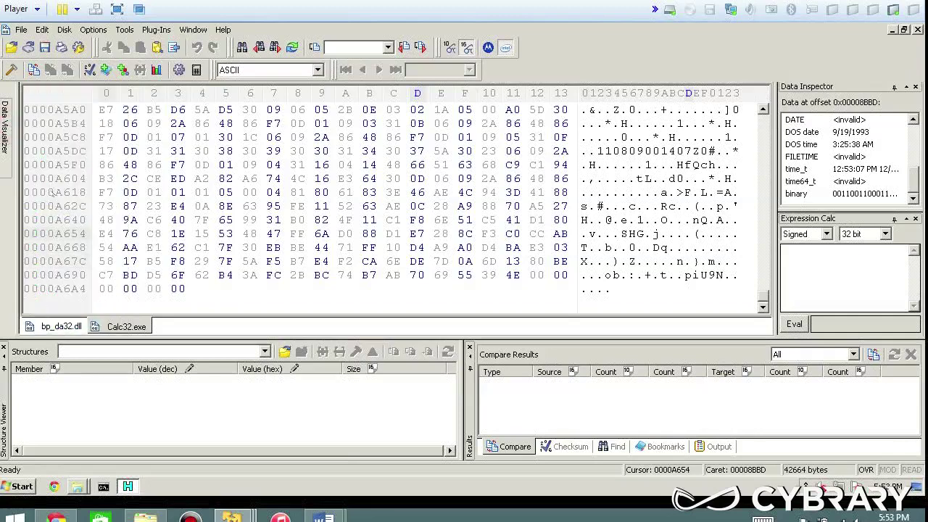
{"action": "left_click", "coordinate": [78, 181]}
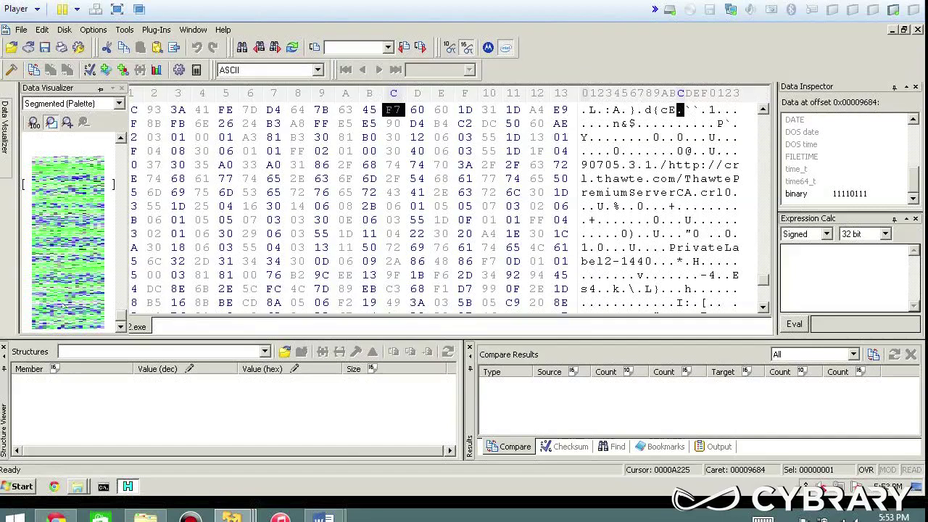
{"action": "left_click", "coordinate": [77, 177]}
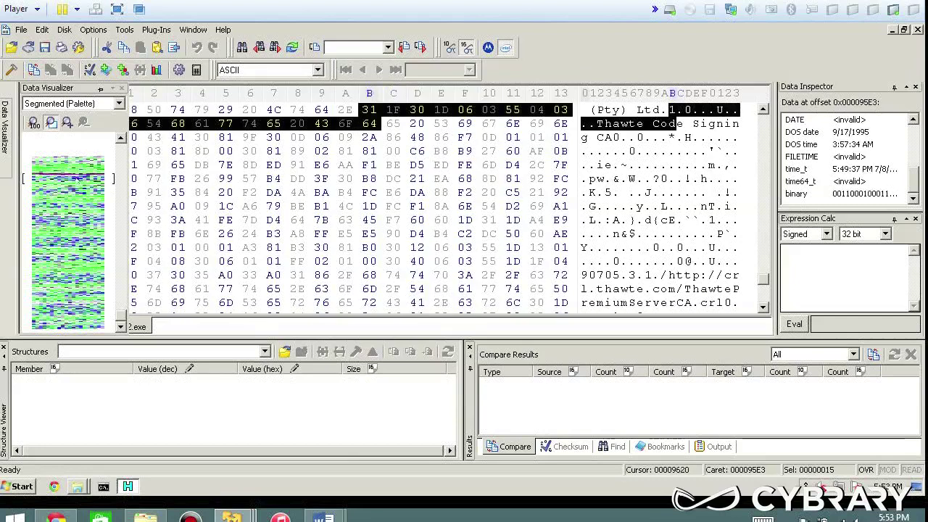
{"action": "left_click", "coordinate": [81, 177]}
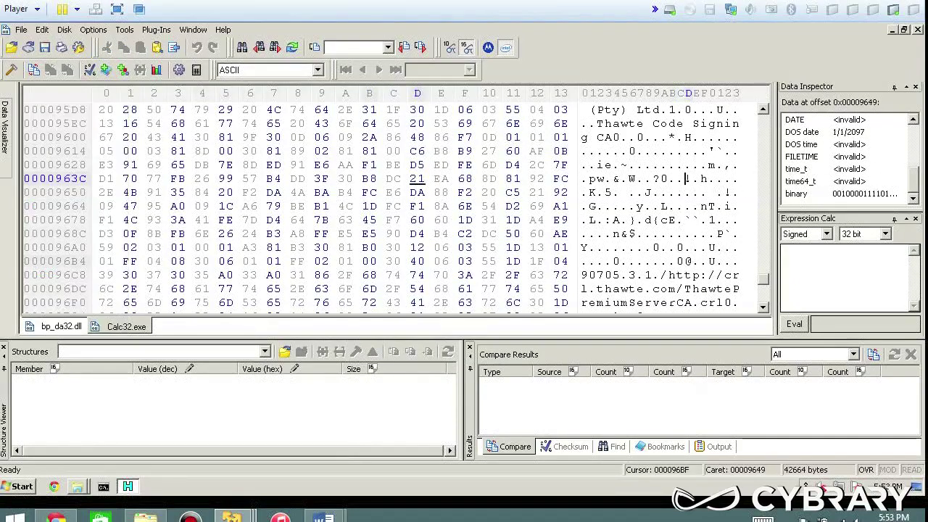
{"action": "left_click", "coordinate": [668, 275]}
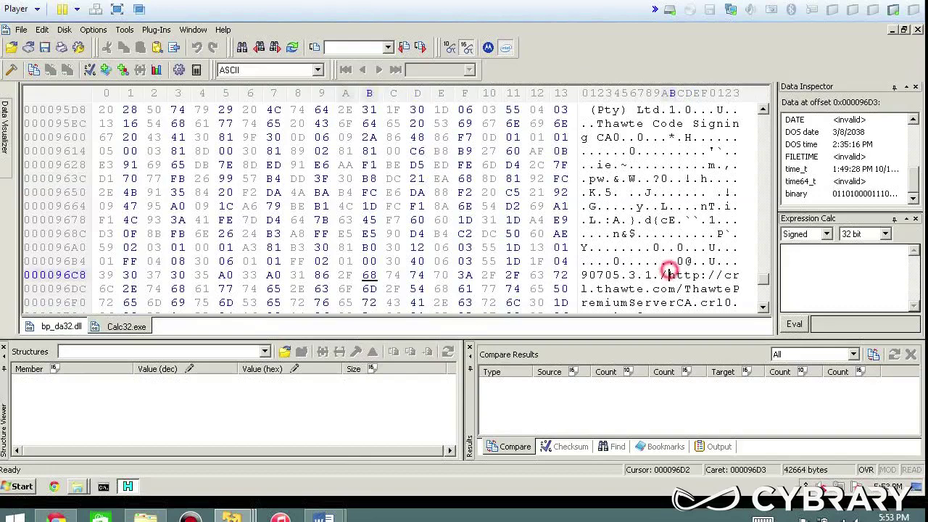
Step: Select the Thawte CRL URL starting at offset 000096D3, followed by the ocsp.verisign.com URL located with the Data Visualizer
{"action": "scroll", "coordinate": [667, 268], "scroll_direction": "down", "scroll_amount": 1}
{"action": "left_click_drag", "start_coordinate": [669, 233], "coordinate": [734, 261]}
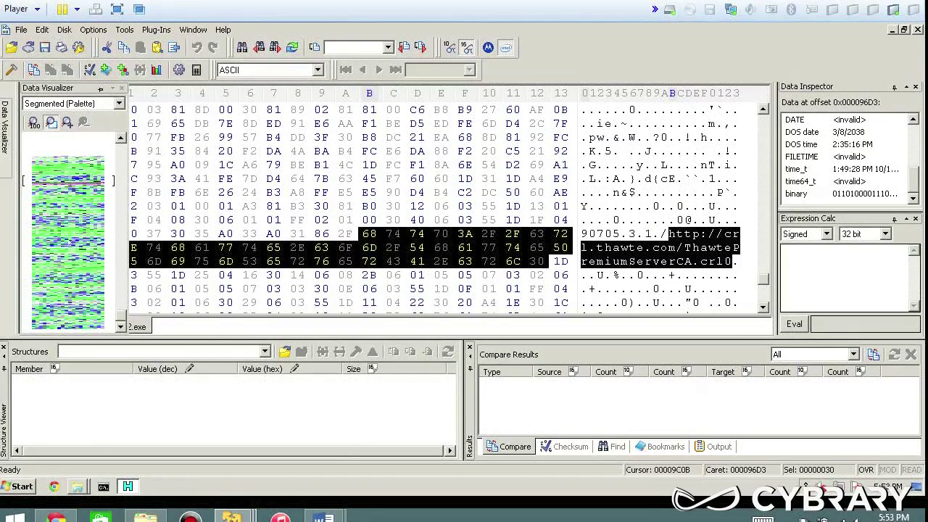
{"action": "left_click", "coordinate": [72, 243]}
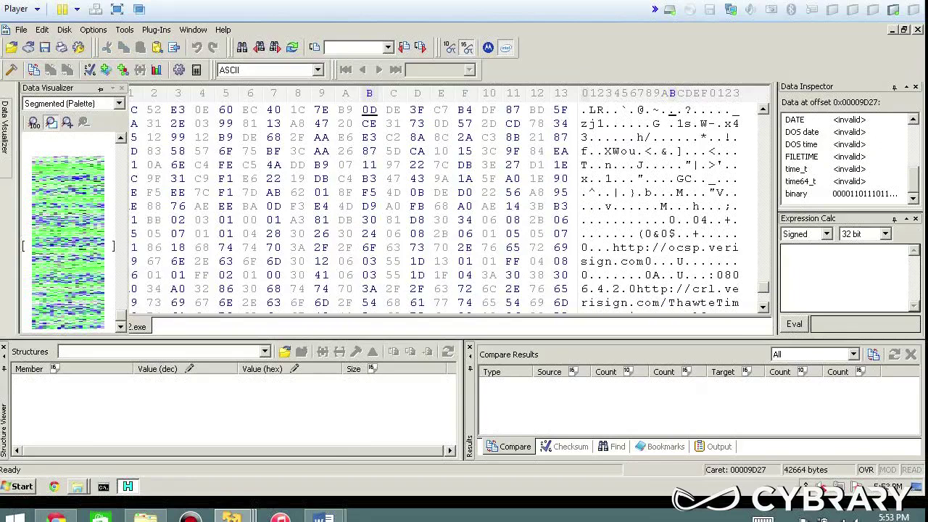
{"action": "left_click_drag", "start_coordinate": [672, 247], "coordinate": [697, 261]}
{"action": "scroll", "coordinate": [697, 261], "scroll_direction": "down", "scroll_amount": 5}
Step: Browse the remaining certificate data in bp_da32.dll with the Data Visualizer, moving to offsets 0000A2A0, 00009BE1 and 00009423
{"action": "mouse_move", "coordinate": [6, 161]}
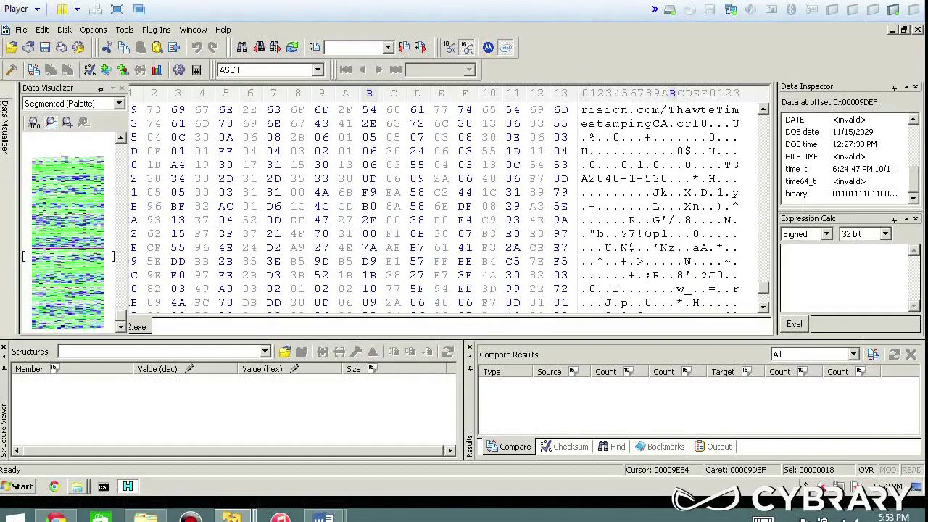
{"action": "scroll", "coordinate": [58, 255], "scroll_direction": "down", "scroll_amount": 3}
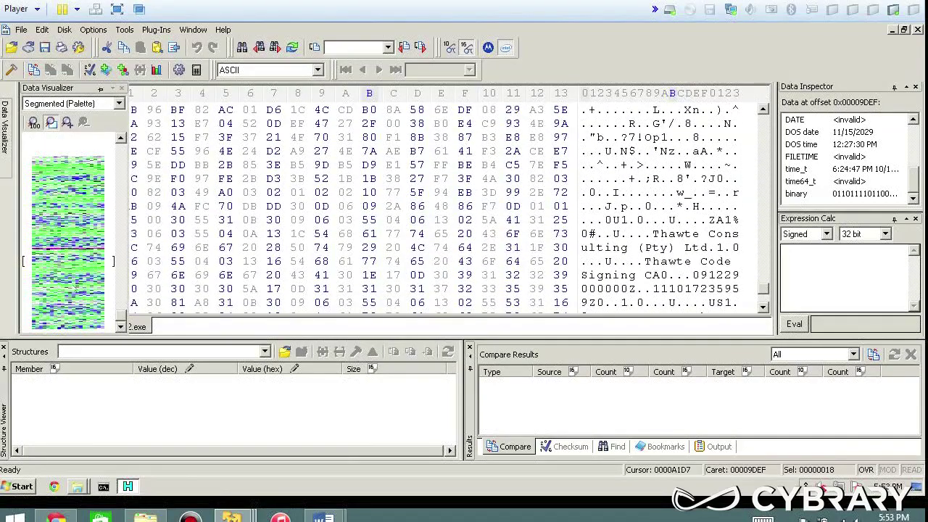
{"action": "left_click", "coordinate": [84, 294]}
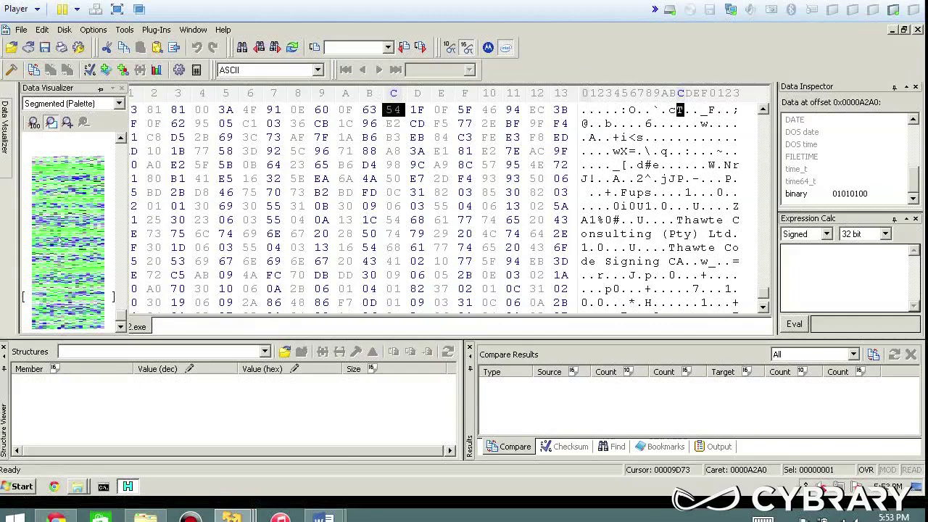
{"action": "left_click", "coordinate": [54, 229]}
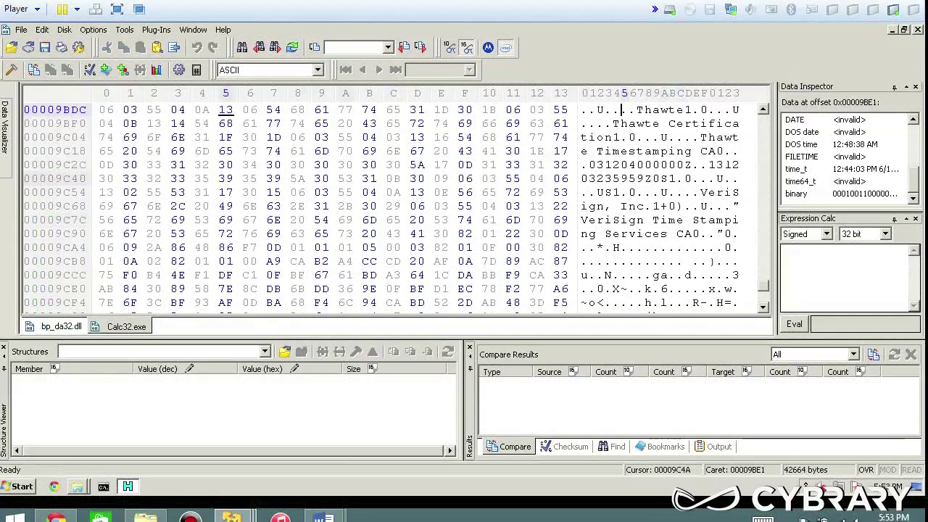
{"action": "mouse_move", "coordinate": [5, 137]}
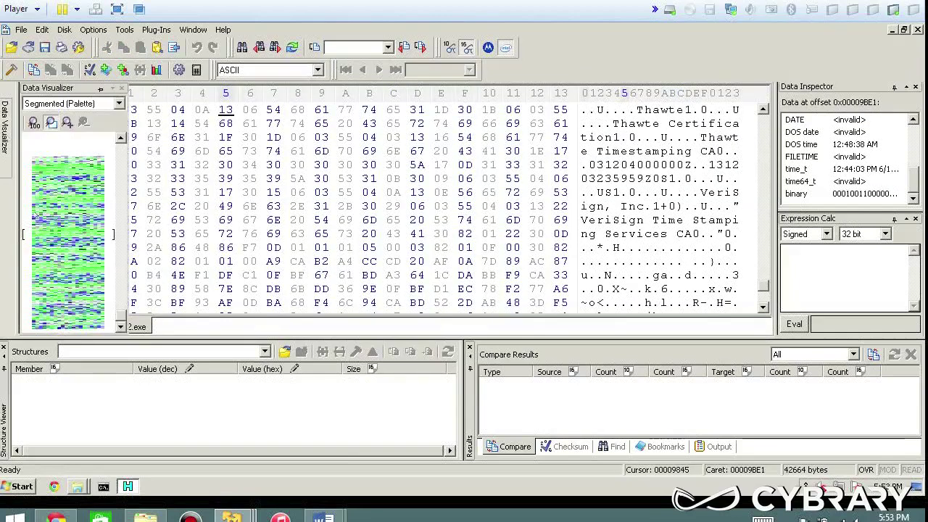
{"action": "scroll", "coordinate": [36, 214], "scroll_direction": "down", "scroll_amount": 2}
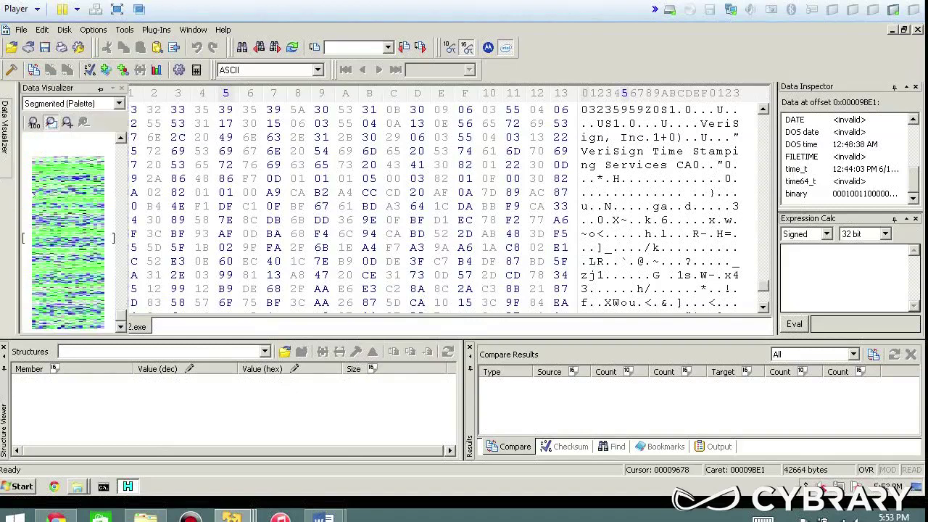
{"action": "left_click", "coordinate": [44, 159]}
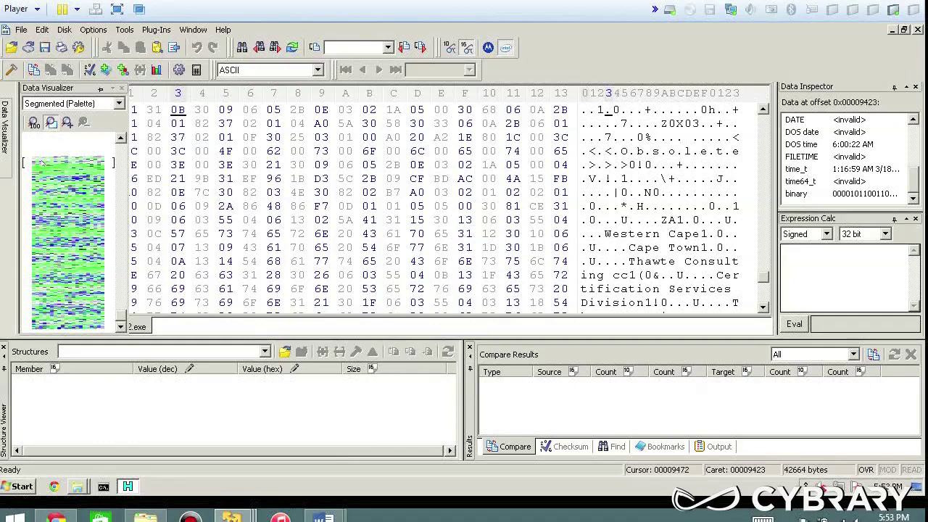
Step: Start opening another file and browse to the Windows folder on Local Disk (C:)
{"action": "left_click", "coordinate": [21, 29]}
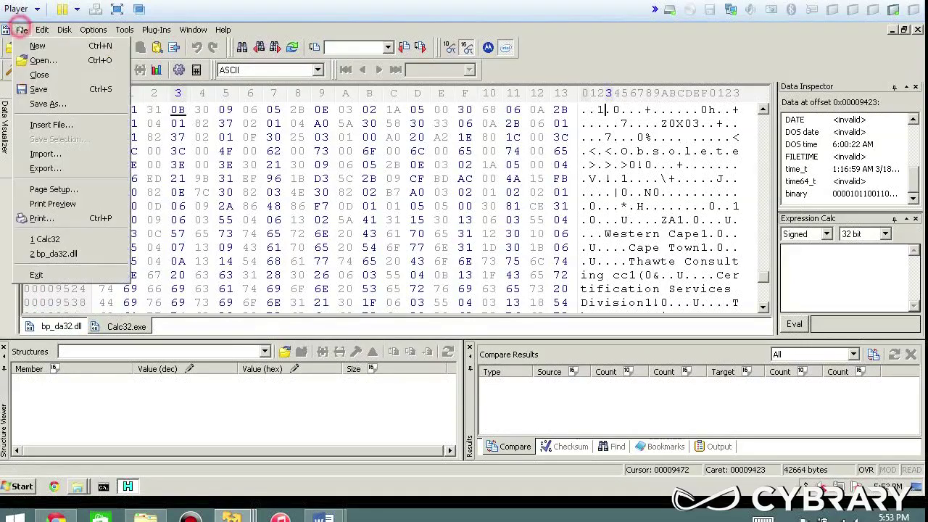
{"action": "left_click", "coordinate": [40, 56]}
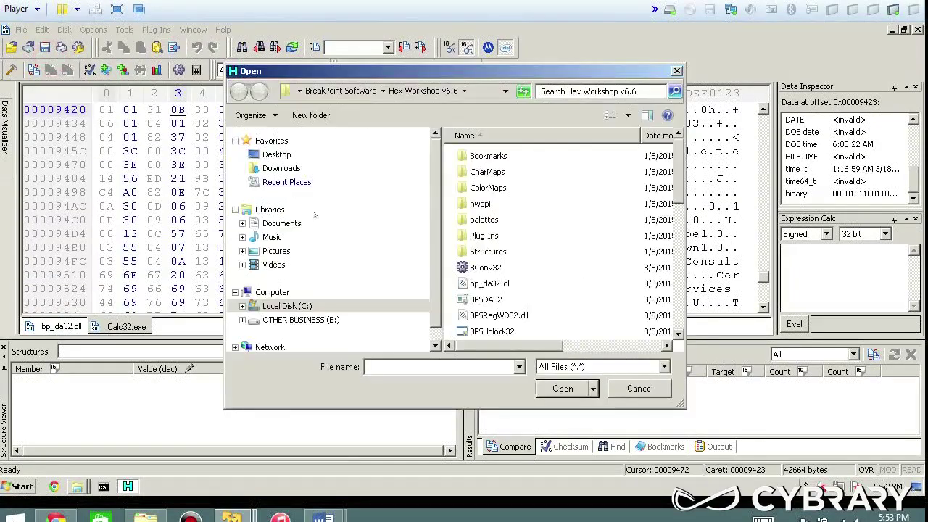
{"action": "left_click", "coordinate": [517, 299]}
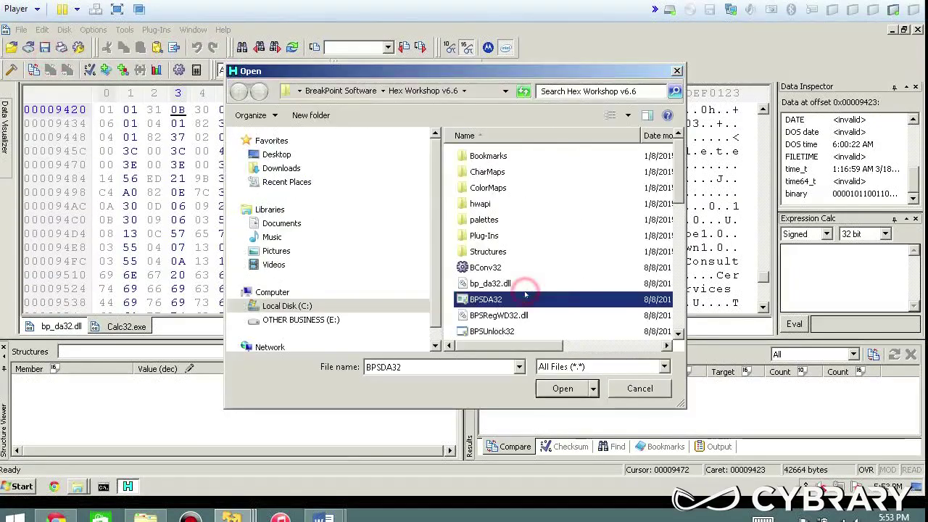
{"action": "left_click", "coordinate": [283, 306]}
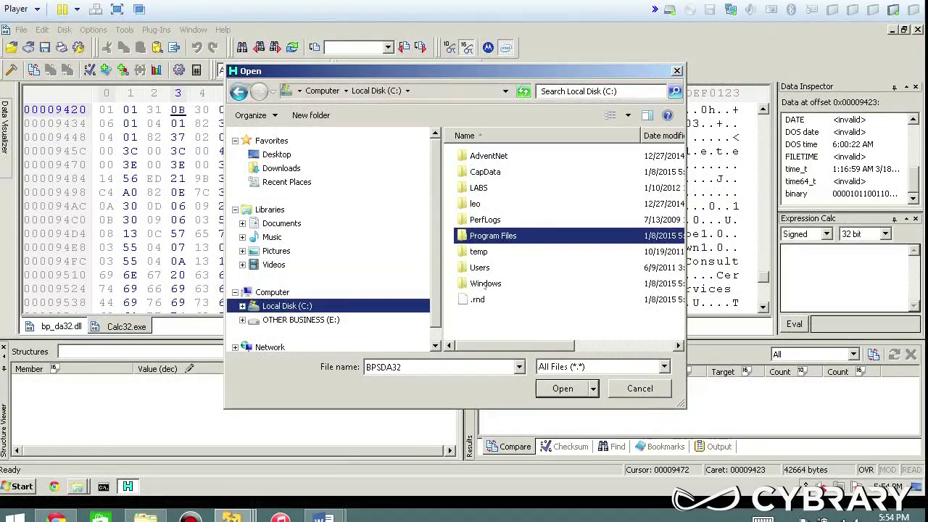
{"action": "double_click", "coordinate": [484, 285]}
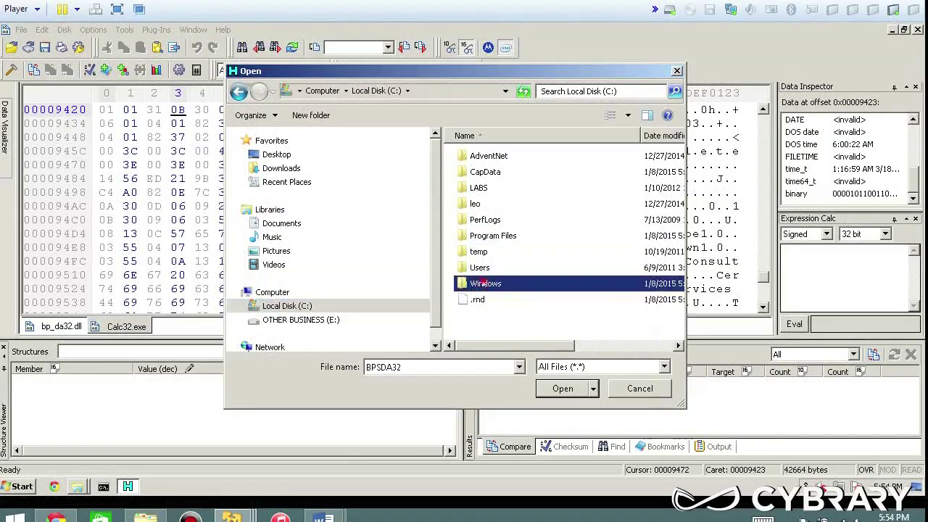
{"action": "scroll", "coordinate": [492, 278], "scroll_direction": "down", "scroll_amount": 15}
{"action": "scroll", "coordinate": [491, 278], "scroll_direction": "down", "scroll_amount": 7}
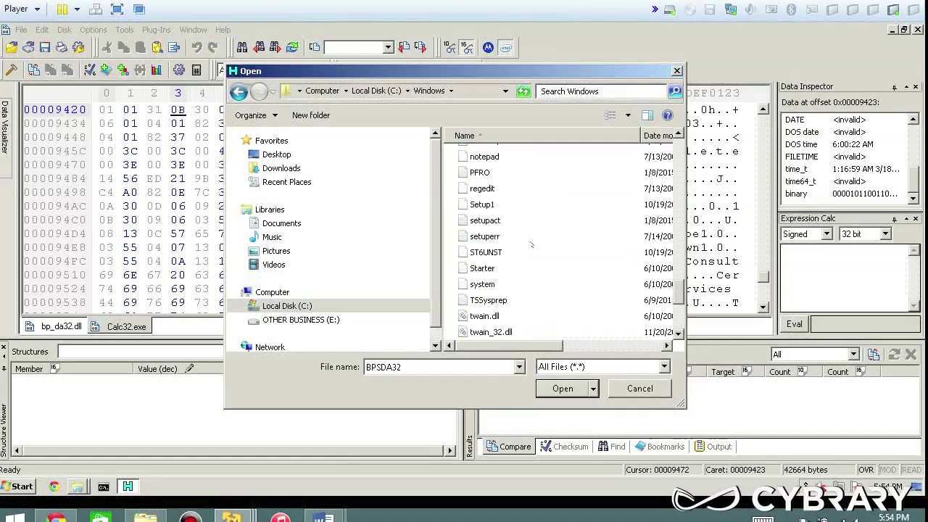
Step: Enlarge and reposition the Open dialog, and sort the Windows folder contents by type
{"action": "left_click_drag", "start_coordinate": [682, 403], "coordinate": [871, 423]}
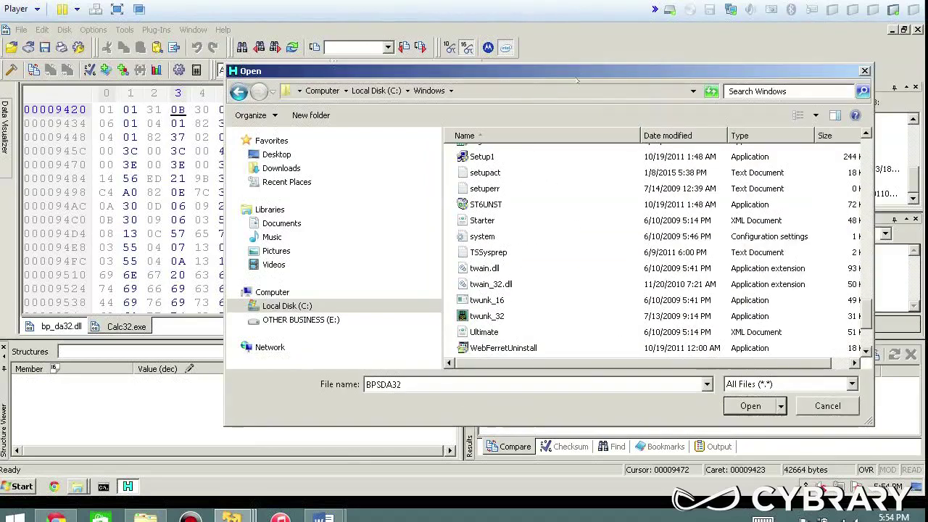
{"action": "left_click_drag", "start_coordinate": [578, 70], "coordinate": [481, 36]}
{"action": "left_click", "coordinate": [648, 91]}
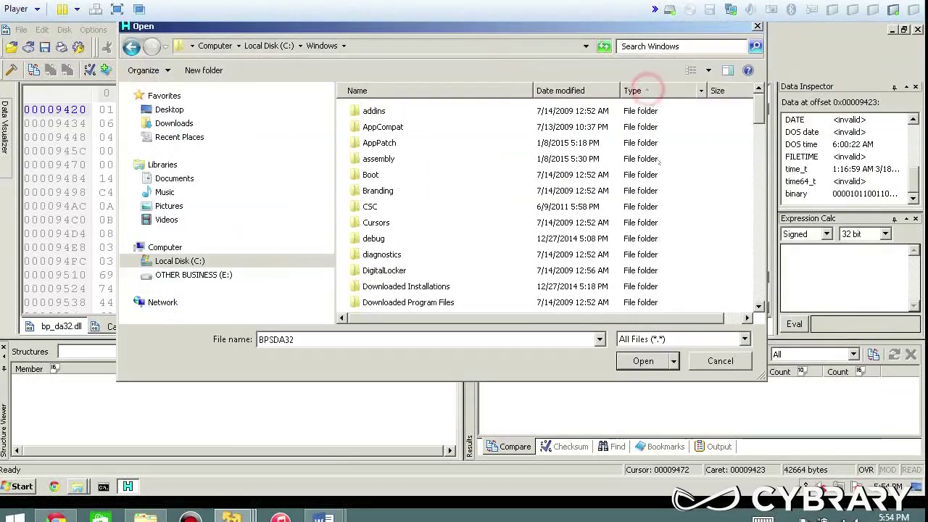
Step: Open the notepad application file from the Windows folder for hex viewing
{"action": "left_click_drag", "start_coordinate": [758, 110], "coordinate": [759, 249]}
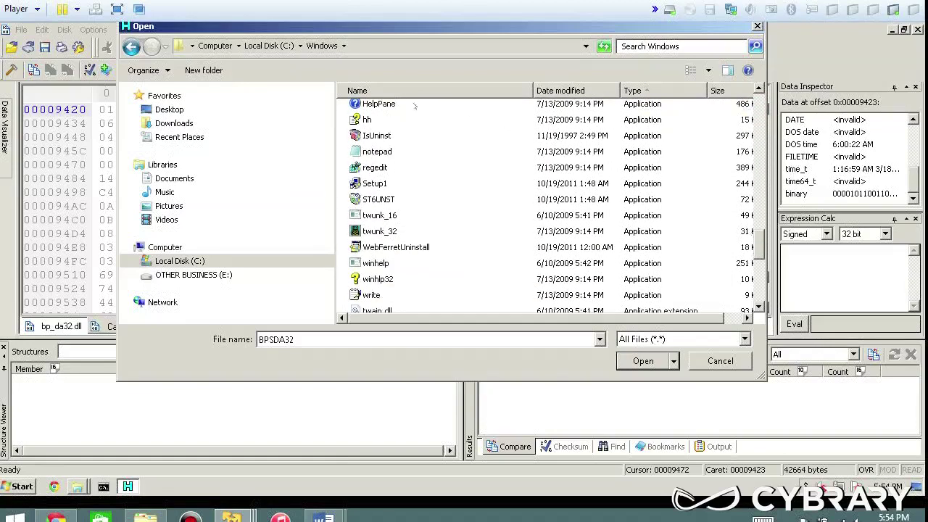
{"action": "left_click", "coordinate": [371, 152]}
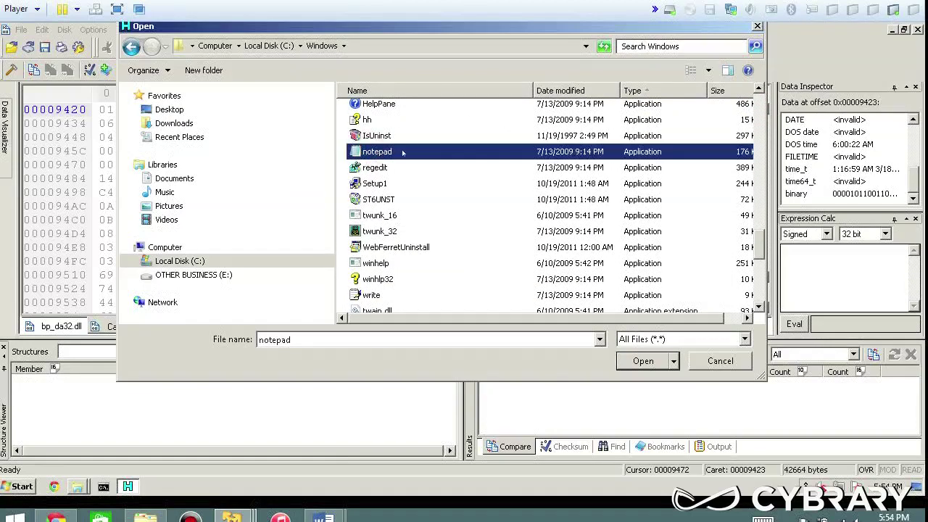
{"action": "scroll", "coordinate": [409, 154], "scroll_direction": "down", "scroll_amount": 3}
{"action": "scroll", "coordinate": [409, 154], "scroll_direction": "up", "scroll_amount": 3}
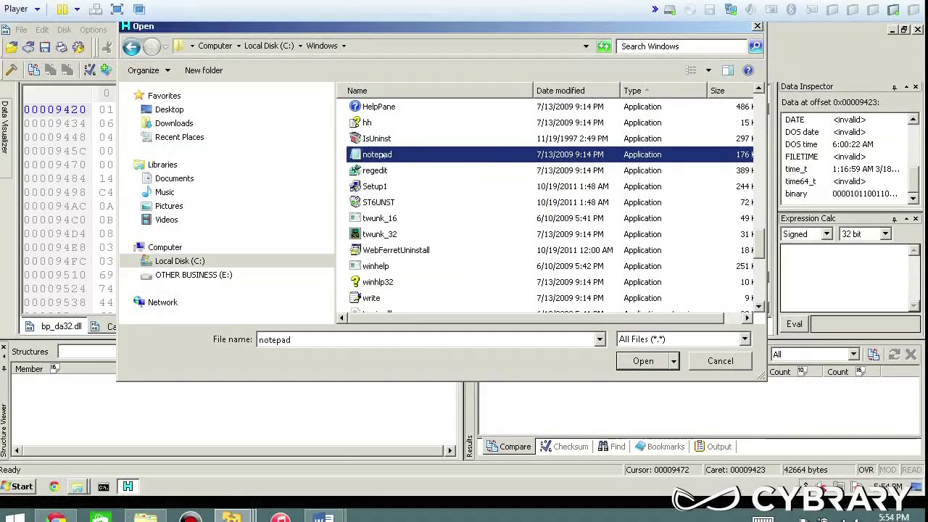
{"action": "left_click", "coordinate": [644, 360]}
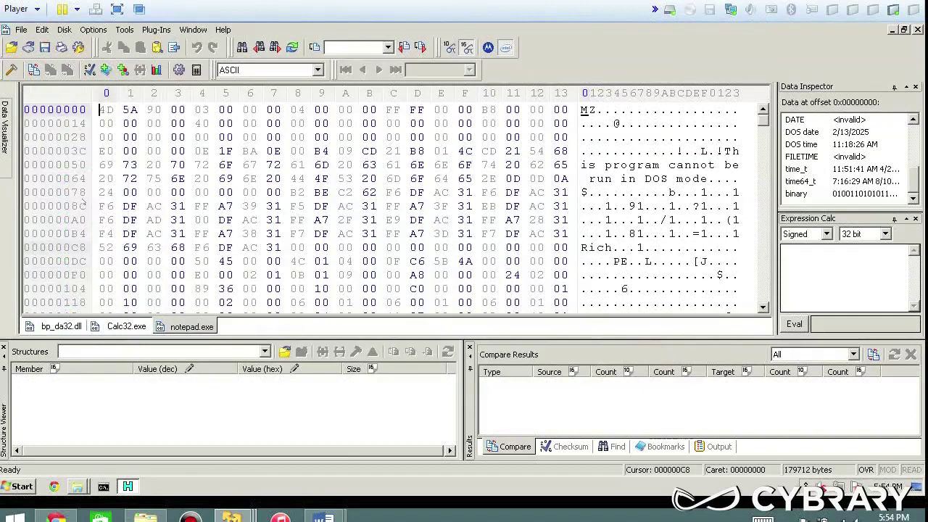
Step: Examine the byte pattern of notepad.exe in the Data Visualizer, moving through the file to offset 00001049
{"action": "mouse_move", "coordinate": [6, 131]}
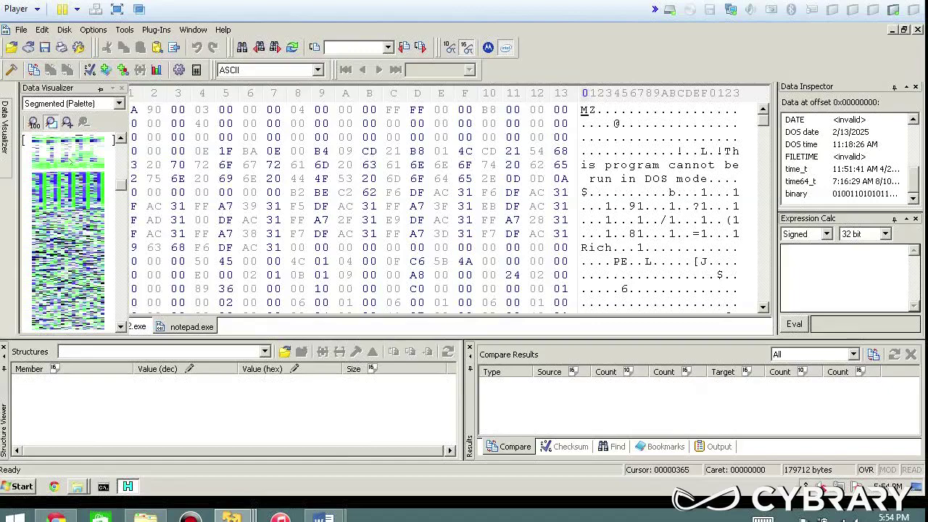
{"action": "mouse_move", "coordinate": [70, 171]}
{"action": "left_mouse_down"}
{"action": "mouse_move", "coordinate": [70, 195]}
{"action": "mouse_move", "coordinate": [65, 138]}
{"action": "mouse_move", "coordinate": [75, 166]}
{"action": "mouse_move", "coordinate": [73, 156]}
{"action": "mouse_move", "coordinate": [62, 316]}
{"action": "mouse_move", "coordinate": [75, 270]}
{"action": "mouse_move", "coordinate": [69, 221]}
{"action": "mouse_move", "coordinate": [68, 281]}
{"action": "left_mouse_up"}
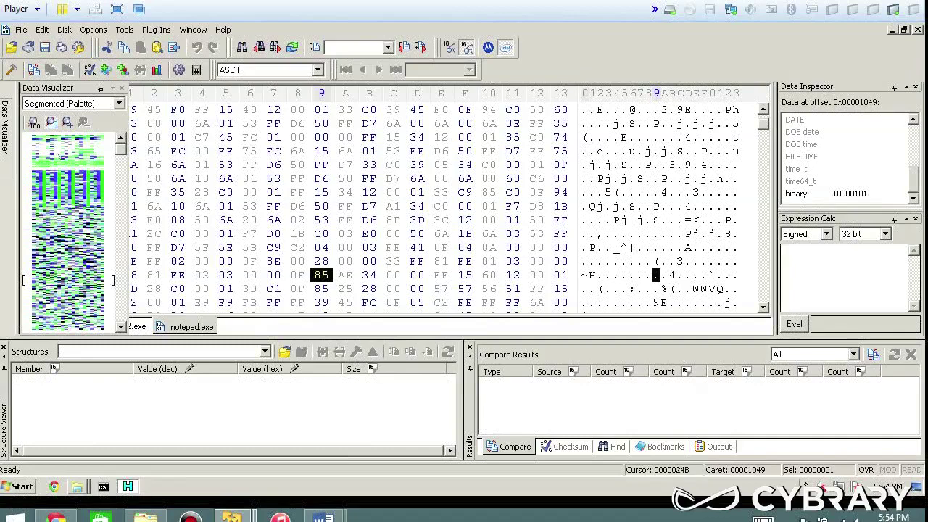
{"action": "scroll", "coordinate": [60, 160], "scroll_direction": "down", "scroll_amount": 1}
Step: Open the setupact text document from the Windows folder
{"action": "left_click", "coordinate": [21, 30]}
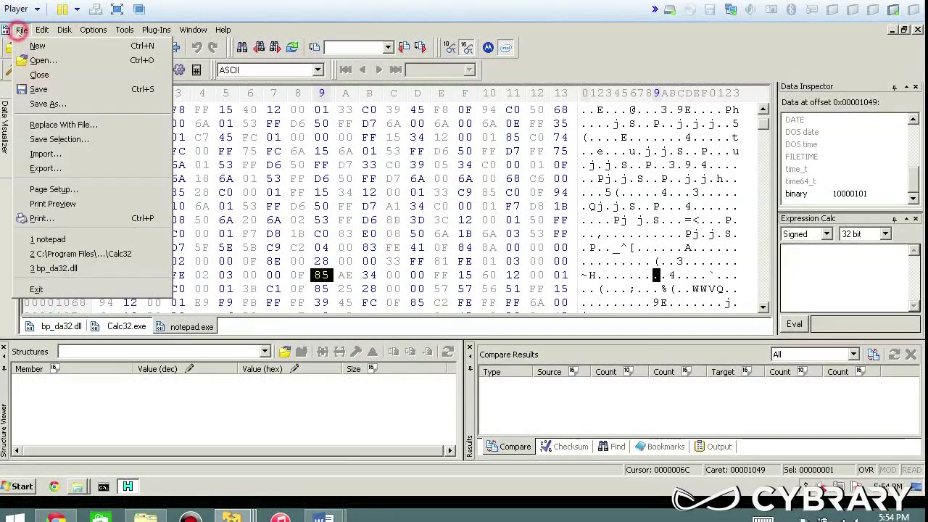
{"action": "left_click", "coordinate": [34, 60]}
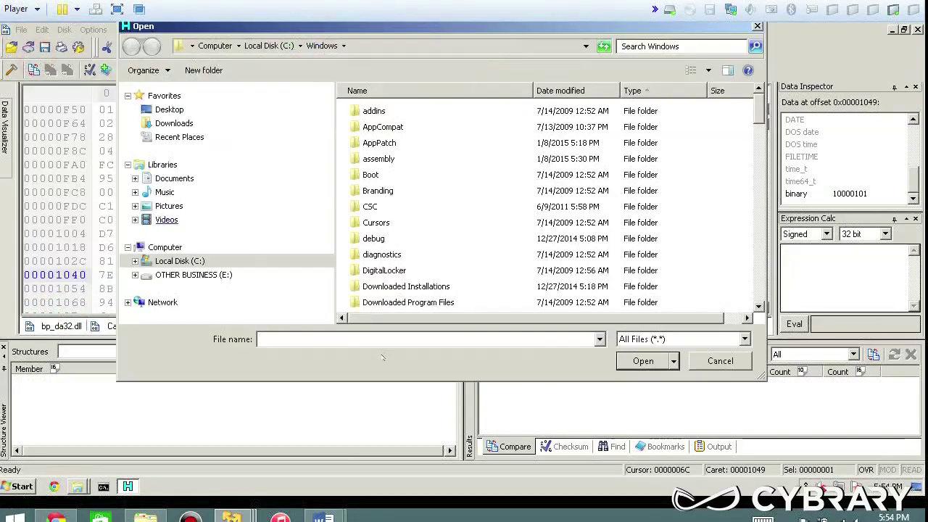
{"action": "left_click_drag", "start_coordinate": [760, 103], "coordinate": [773, 291]}
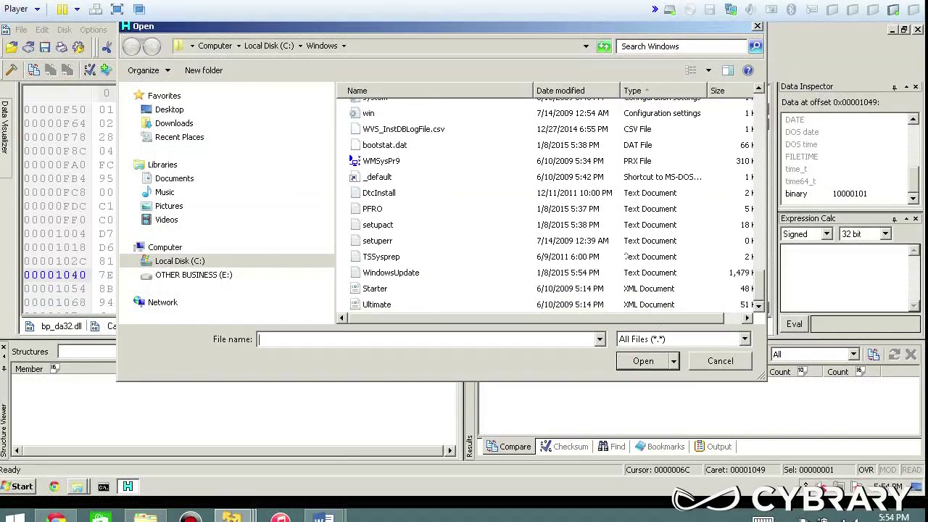
{"action": "left_click", "coordinate": [355, 225]}
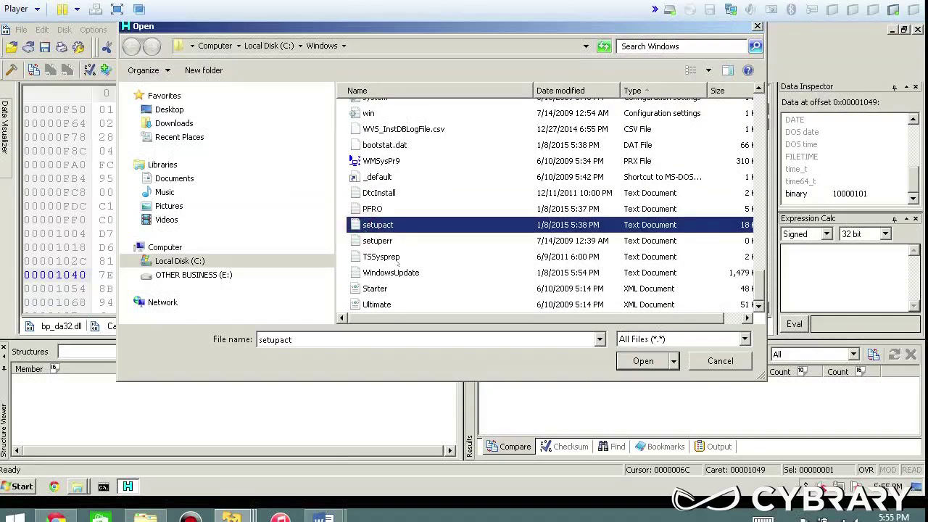
{"action": "left_click", "coordinate": [643, 360]}
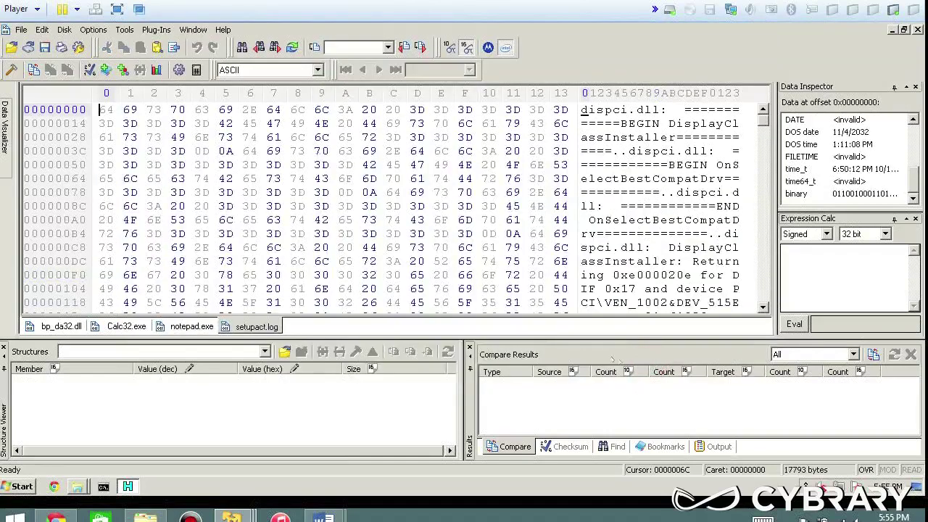
Step: Jump to offsets 0000042E and 000008A2 in setupact.log with the Data Visualizer
{"action": "mouse_move", "coordinate": [10, 128]}
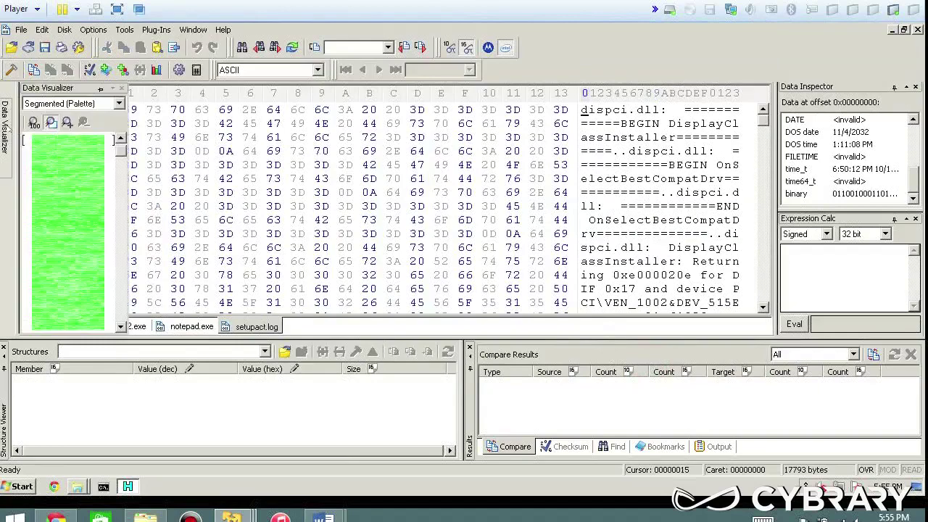
{"action": "scroll", "coordinate": [69, 176], "scroll_direction": "down", "scroll_amount": 1}
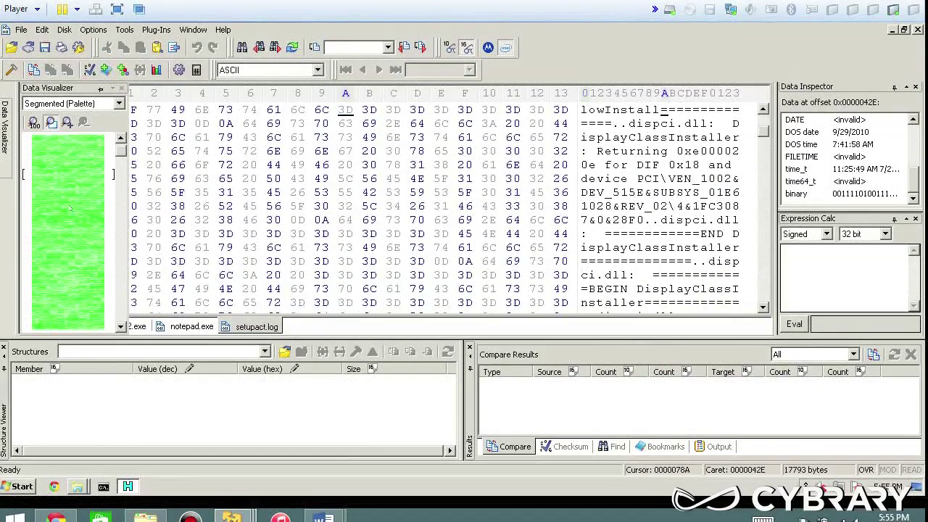
{"action": "left_click", "coordinate": [71, 208]}
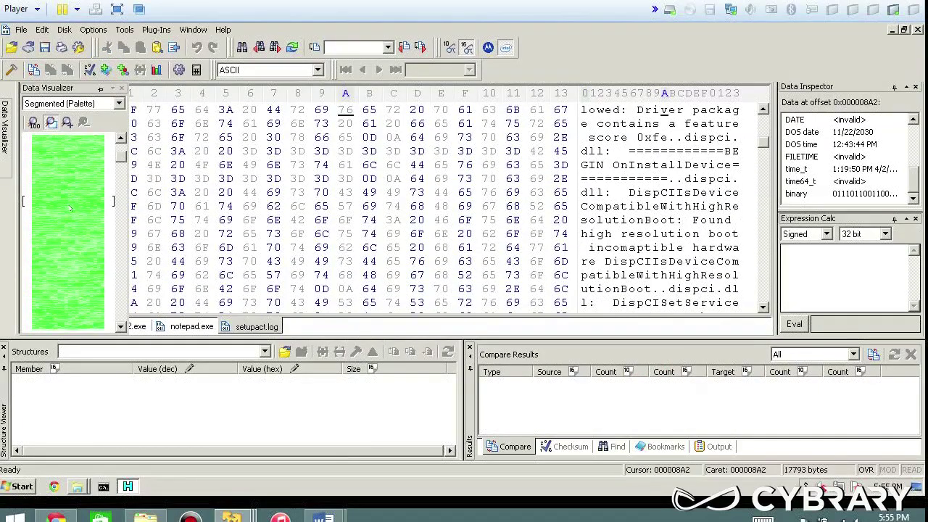
Step: Zoom in the Data Visualizer map of setupact.log four times and move the caret to offset 00000956
{"action": "left_click", "coordinate": [68, 122]}
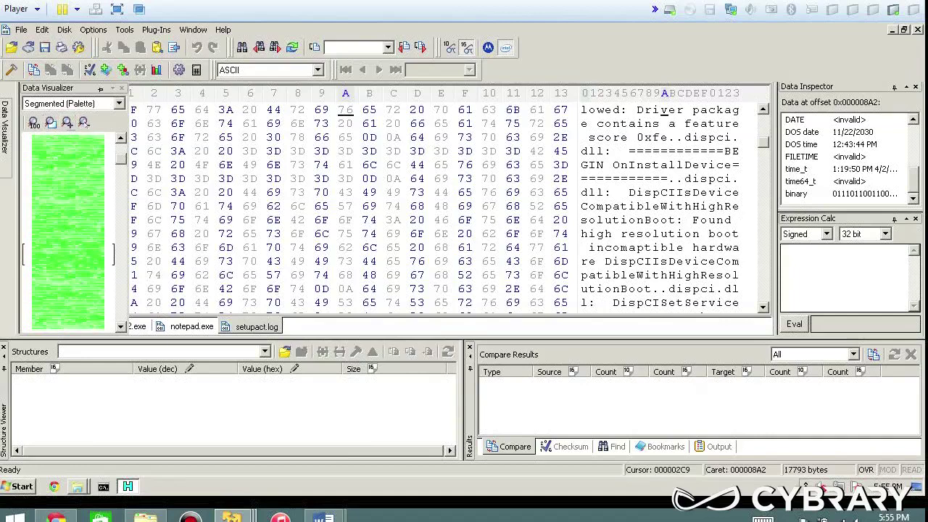
{"action": "left_click", "coordinate": [68, 123]}
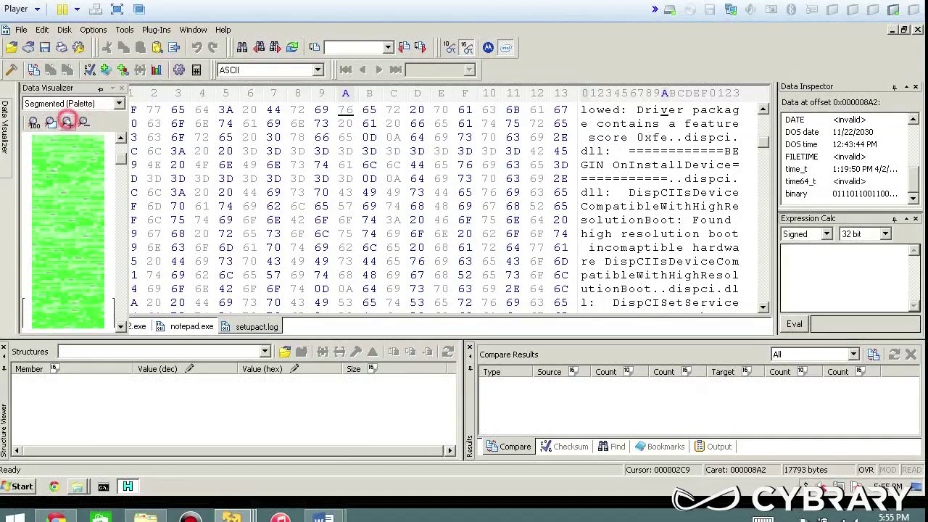
{"action": "left_click", "coordinate": [67, 122]}
{"action": "left_click", "coordinate": [68, 123]}
{"action": "left_click", "coordinate": [69, 187]}
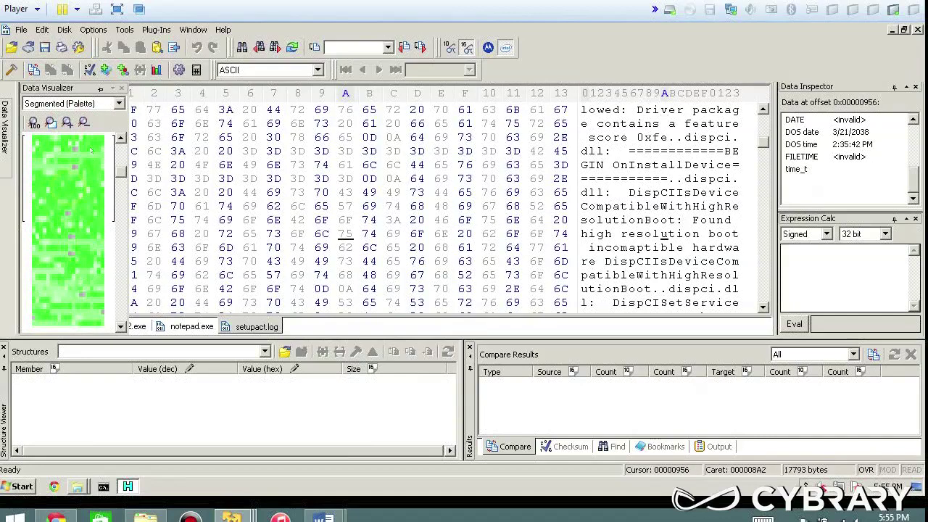
Step: Zoom the Data Visualizer map of setupact.log back out
{"action": "left_click", "coordinate": [83, 123]}
{"action": "left_click", "coordinate": [84, 122]}
{"action": "left_click", "coordinate": [83, 123]}
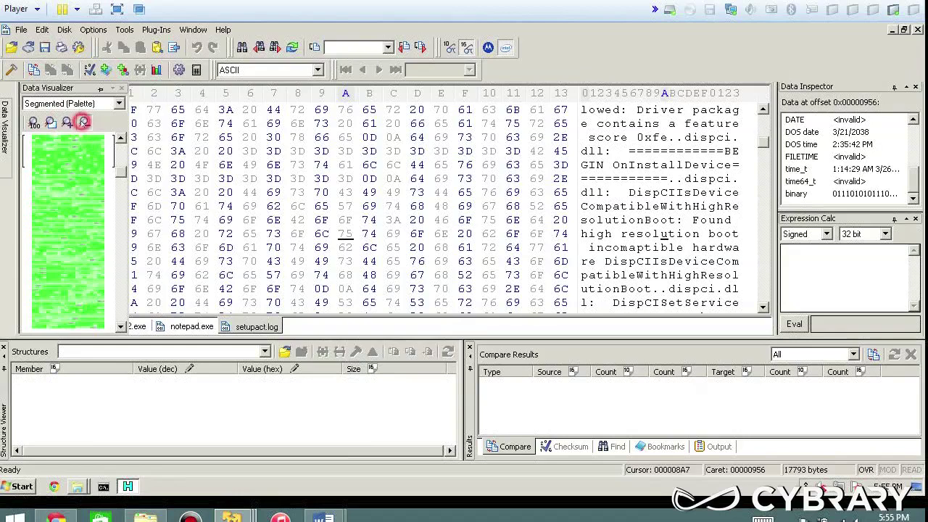
Step: Compare the 100% and fit-to-page zoom levels of the Data Visualizer map for setupact.log, ending on fit-to-page
{"action": "left_click", "coordinate": [83, 123]}
{"action": "left_click", "coordinate": [34, 123]}
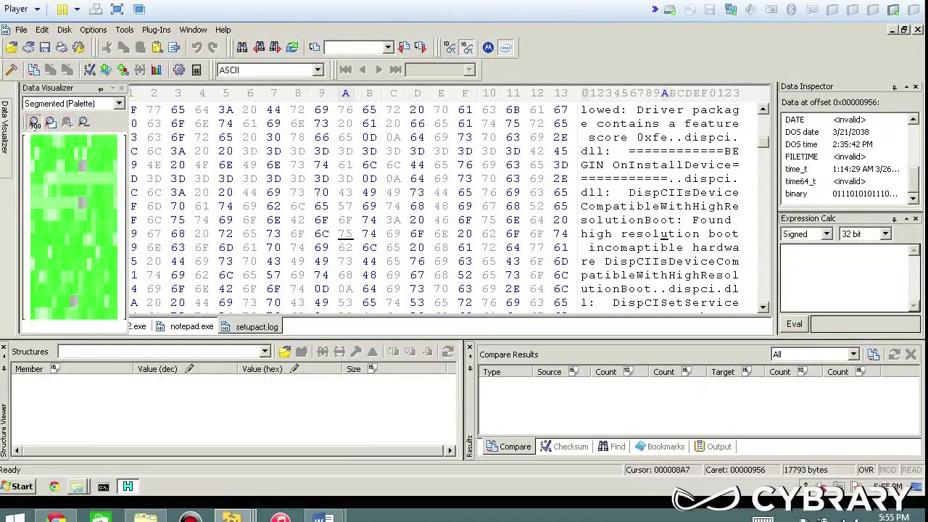
{"action": "left_click", "coordinate": [51, 122]}
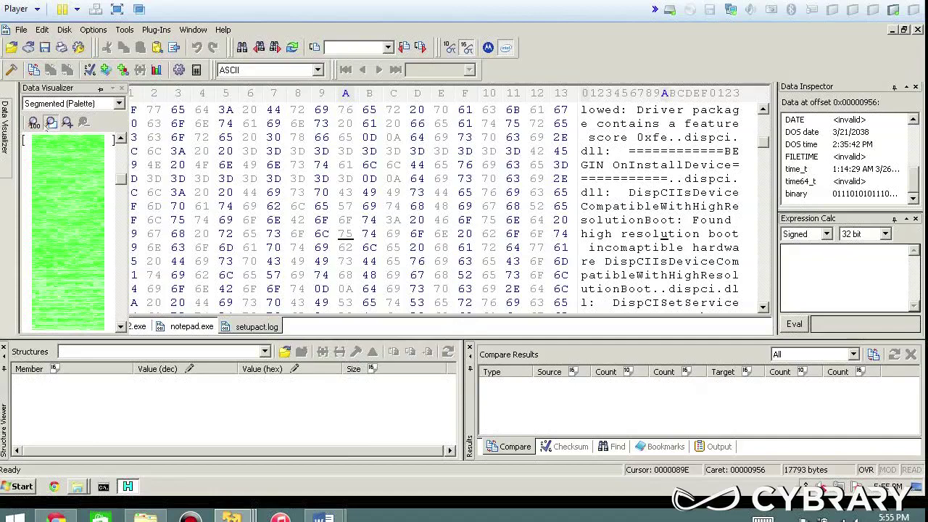
{"action": "left_click", "coordinate": [34, 122]}
{"action": "left_click", "coordinate": [51, 122]}
Step: Preview the Data Visualizer map in the Reverse Grey Scale and Grey Scale palettes, then return it to Segmented
{"action": "left_click", "coordinate": [119, 102]}
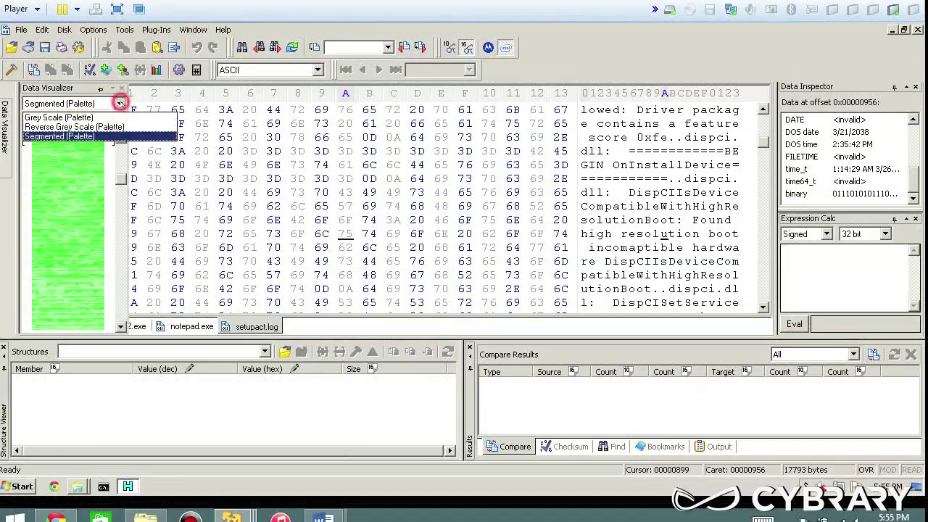
{"action": "left_click", "coordinate": [107, 123]}
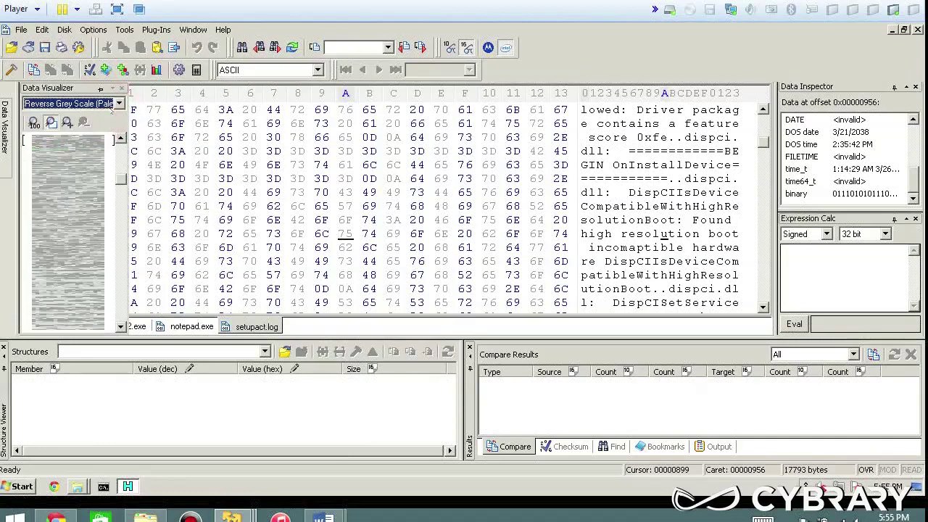
{"action": "left_click", "coordinate": [119, 103]}
{"action": "left_click", "coordinate": [93, 117]}
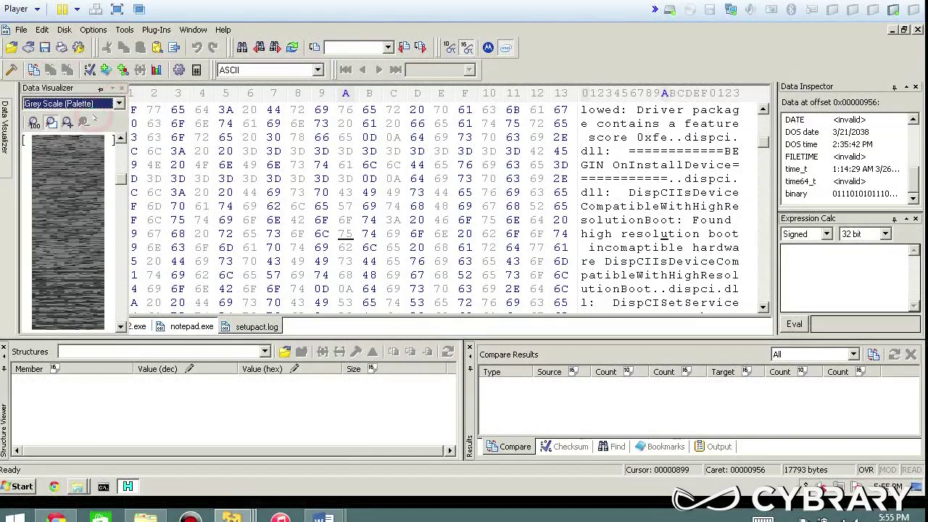
{"action": "left_click", "coordinate": [119, 103]}
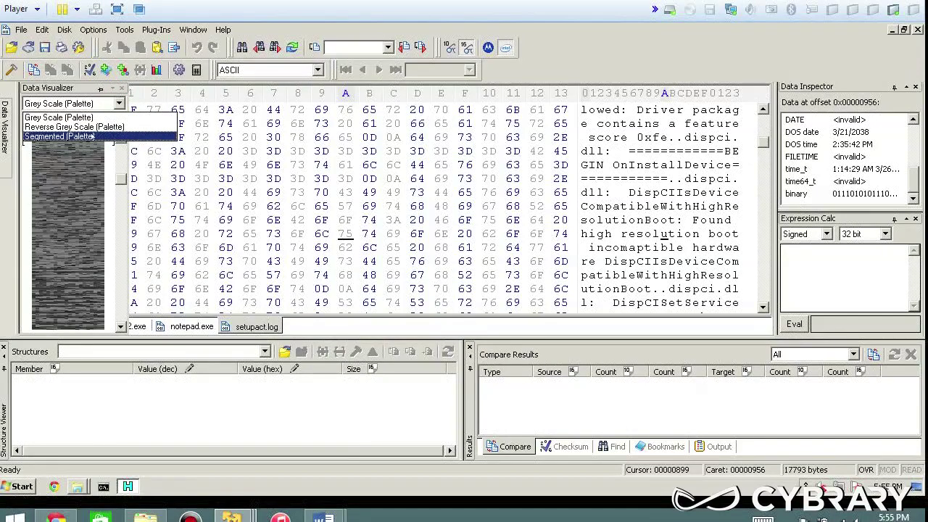
{"action": "left_click", "coordinate": [93, 137]}
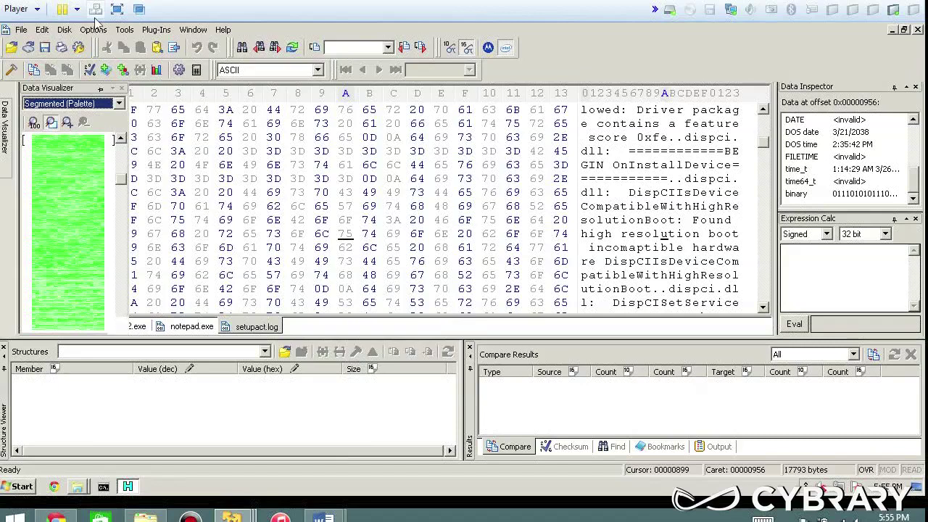
{"action": "mouse_move", "coordinate": [8, 138]}
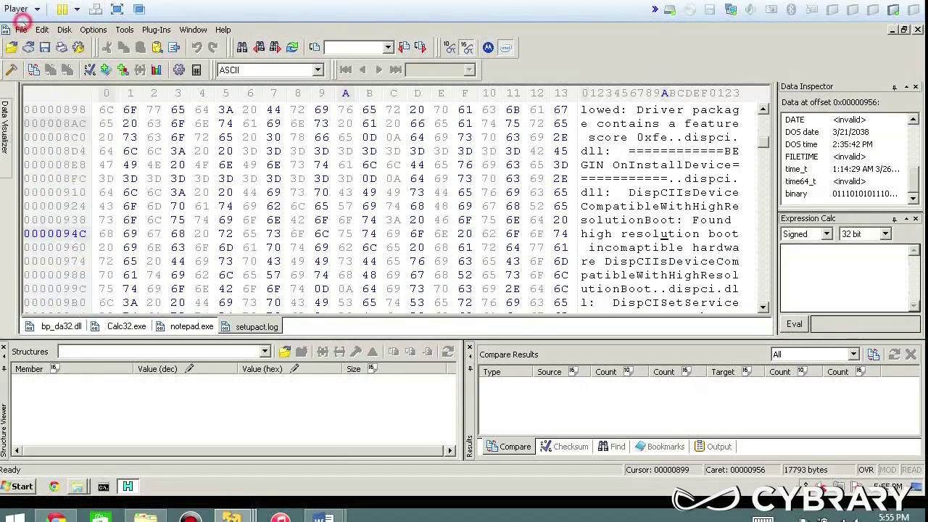
Step: Browse the contents of the Windows folder in the Open dialog for another file to inspect
{"action": "left_click", "coordinate": [21, 29]}
{"action": "left_click", "coordinate": [34, 67]}
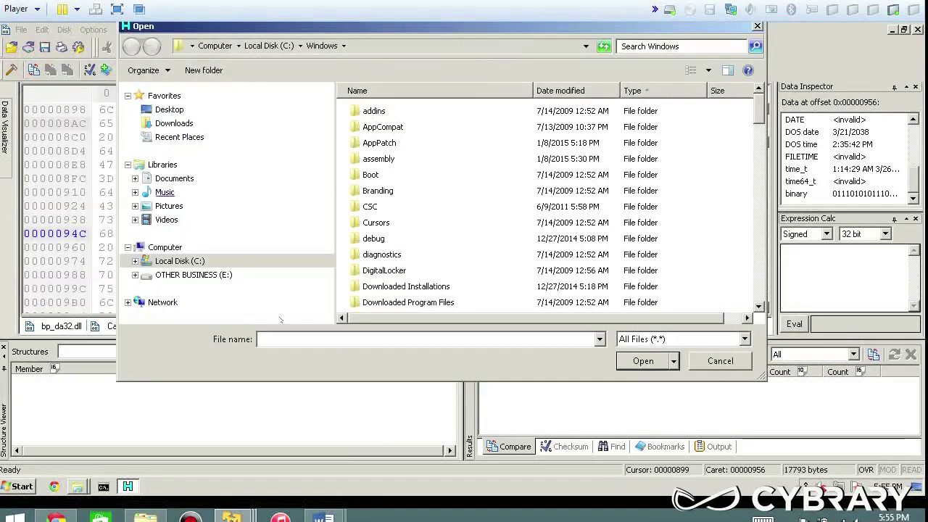
{"action": "scroll", "coordinate": [653, 116], "scroll_direction": "down", "scroll_amount": 20}
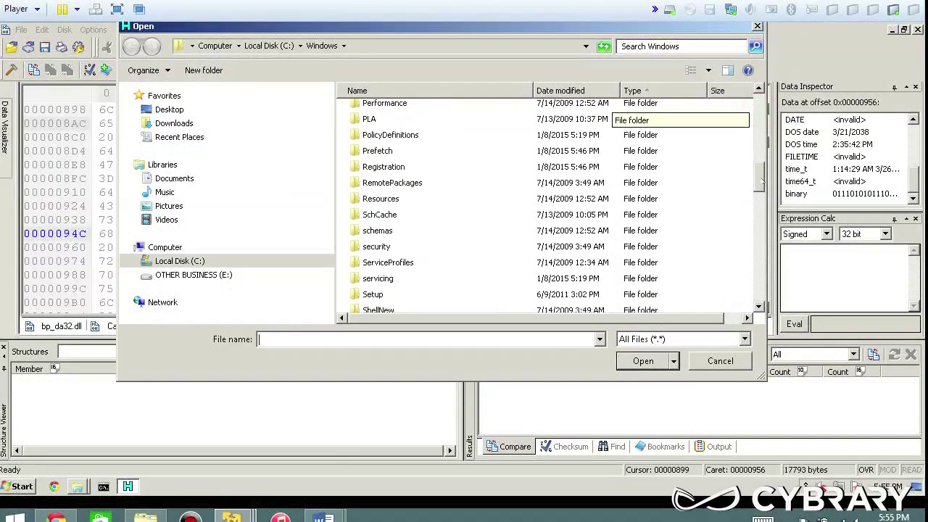
{"action": "scroll", "coordinate": [653, 116], "scroll_direction": "down", "scroll_amount": 3}
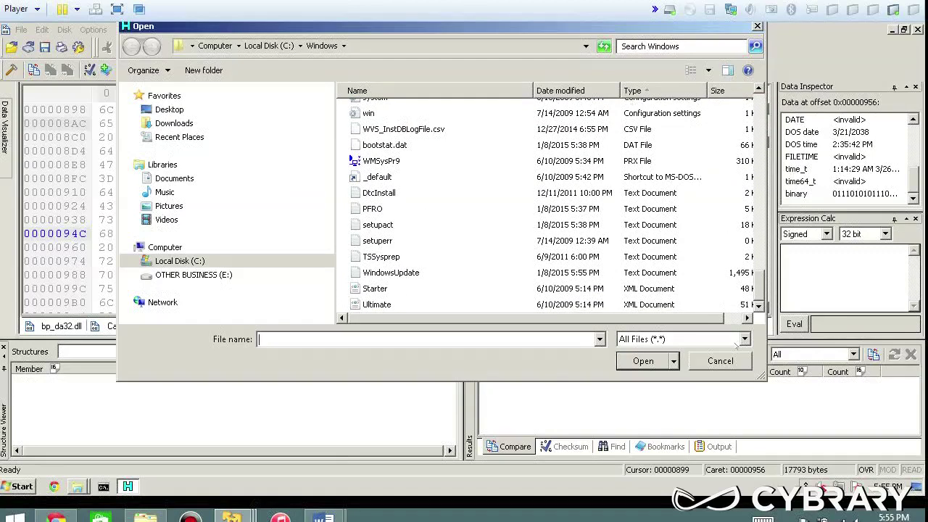
{"action": "scroll", "coordinate": [762, 295], "scroll_direction": "up", "scroll_amount": 20}
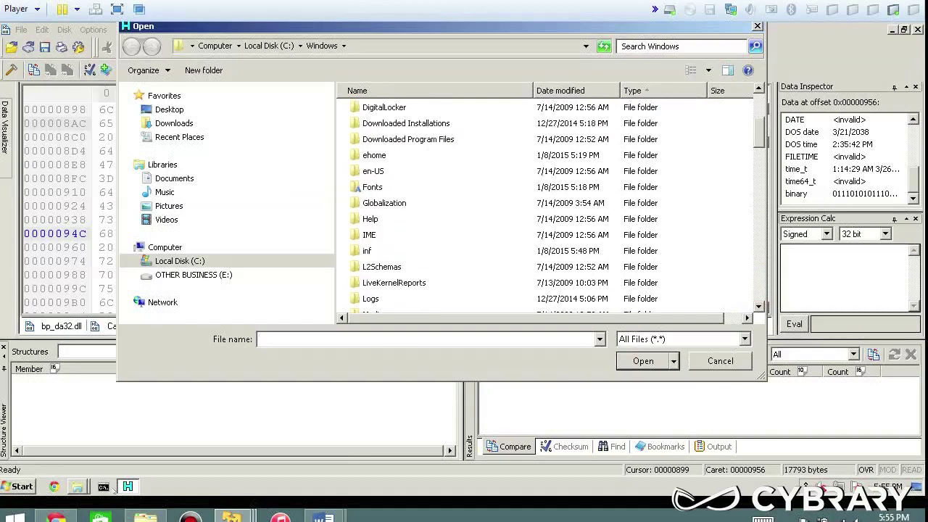
Step: Switch to Windows Explorer and search Local Disk (C:) for *.png files
{"action": "left_click", "coordinate": [84, 490]}
{"action": "left_click", "coordinate": [64, 442]}
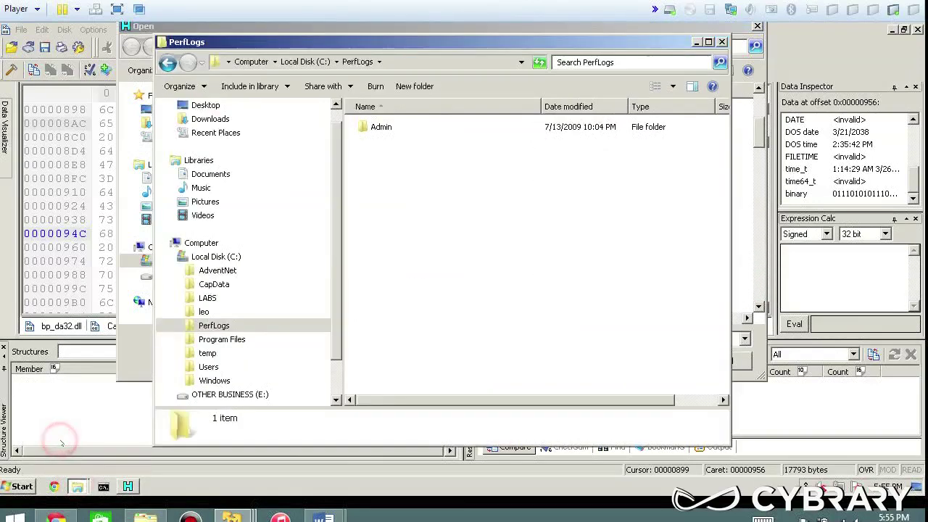
{"action": "left_click", "coordinate": [216, 256]}
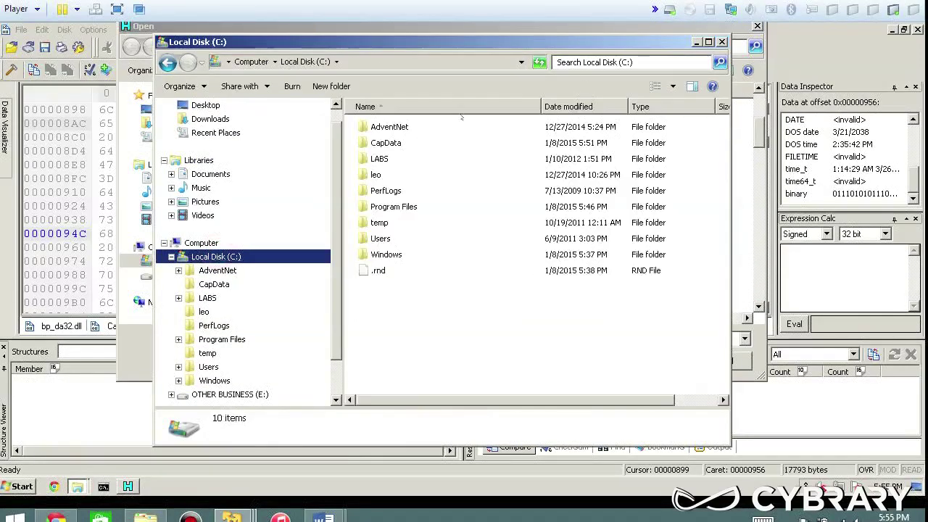
{"action": "left_click", "coordinate": [667, 61]}
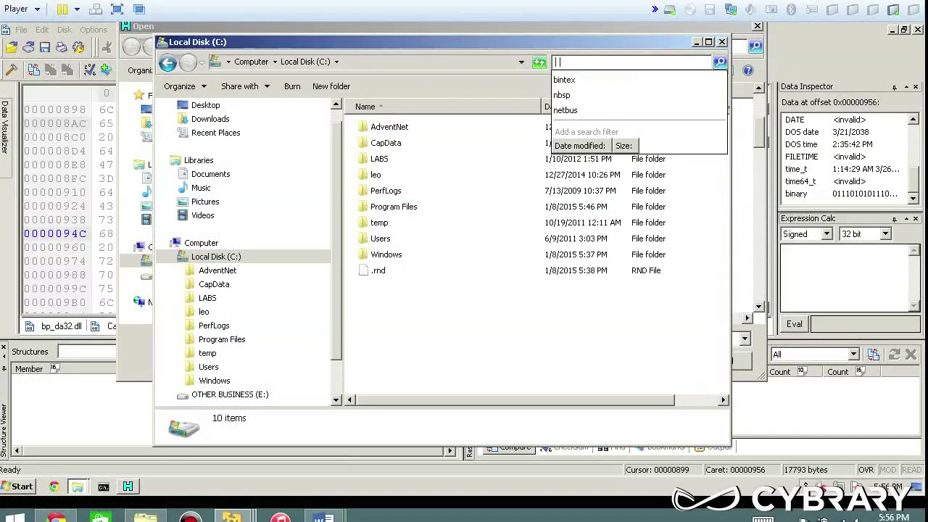
{"action": "type", "text": "*.png"}
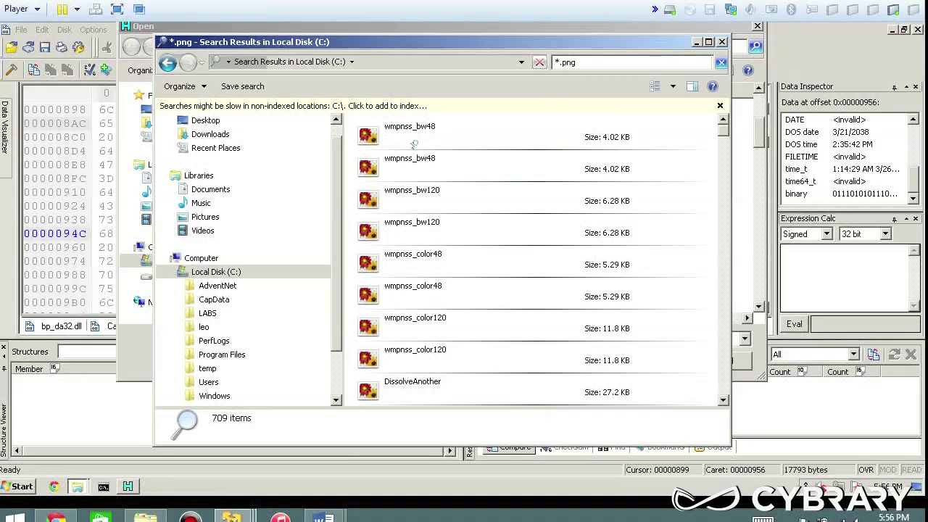
Step: View the properties of the first wmpnss_bw48 PNG image in the search results and close them
{"action": "left_click", "coordinate": [407, 133]}
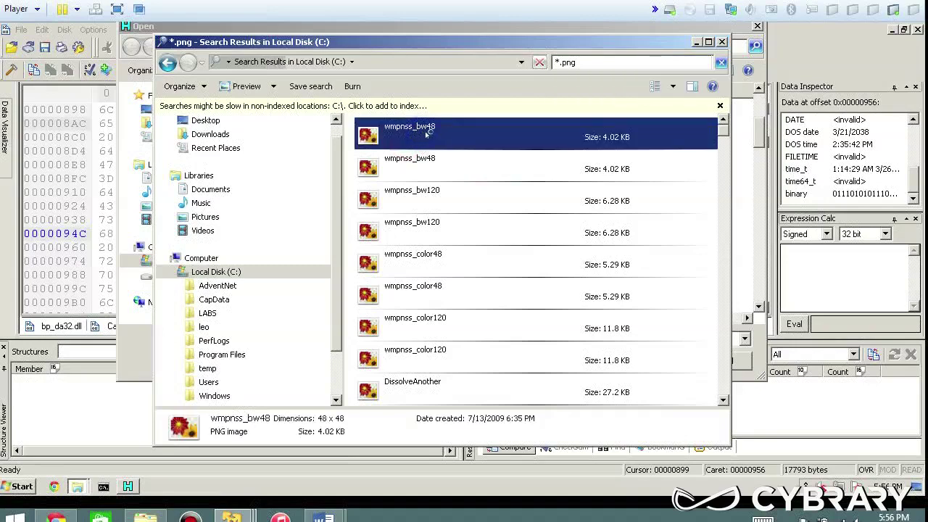
{"action": "right_click", "coordinate": [428, 132]}
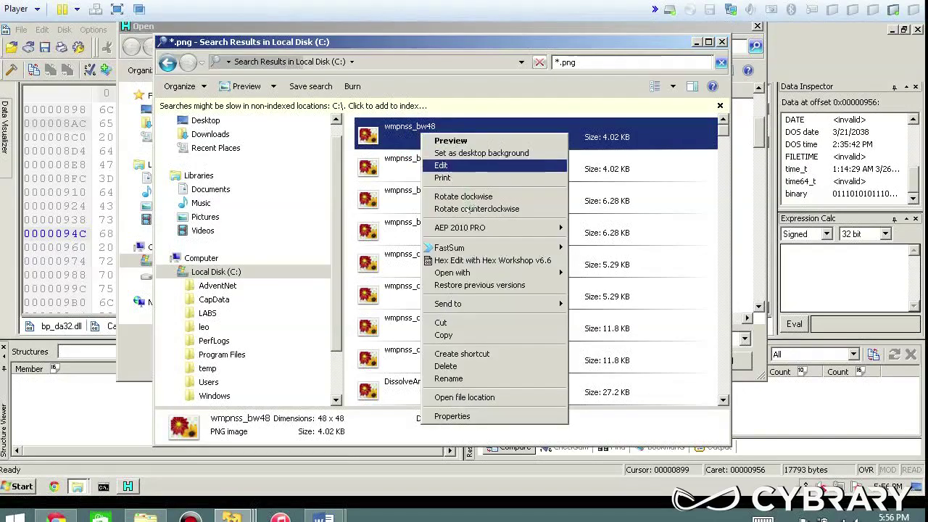
{"action": "left_click", "coordinate": [462, 416]}
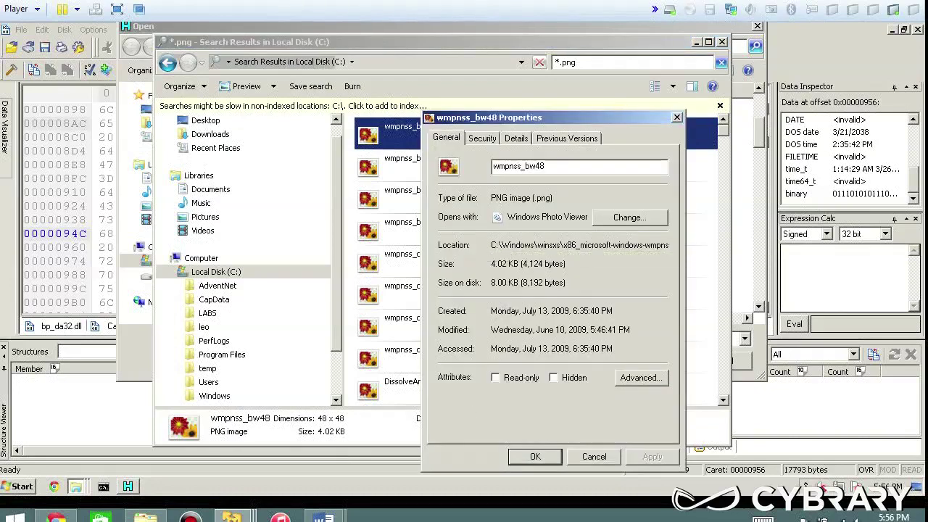
{"action": "left_click", "coordinate": [592, 457]}
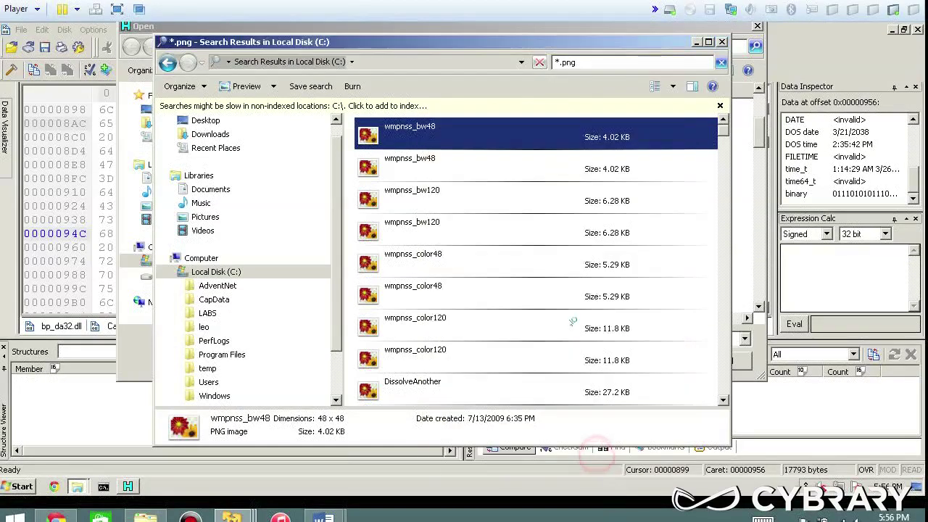
Step: Open the file location of the wmpnss_bw48 image and move its folder window aside
{"action": "right_click", "coordinate": [434, 128]}
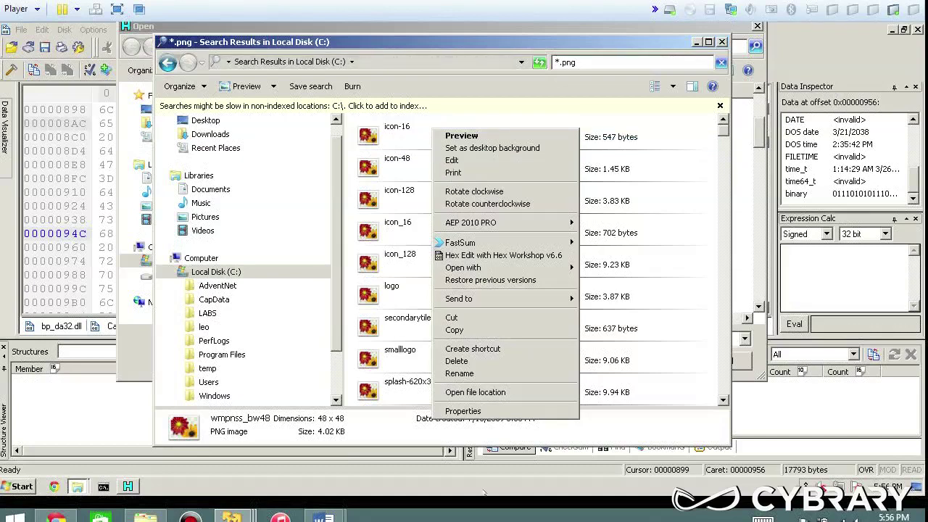
{"action": "left_click", "coordinate": [476, 392]}
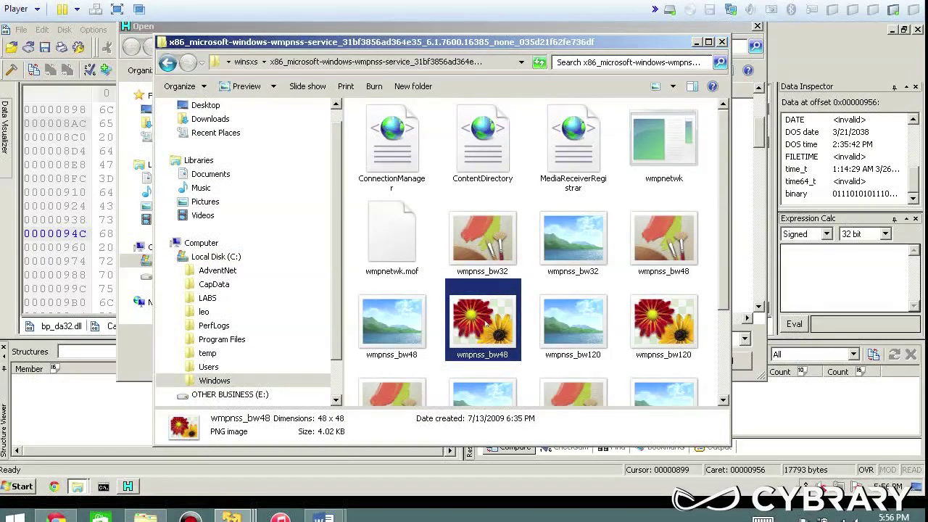
{"action": "left_click_drag", "start_coordinate": [517, 42], "coordinate": [448, 33]}
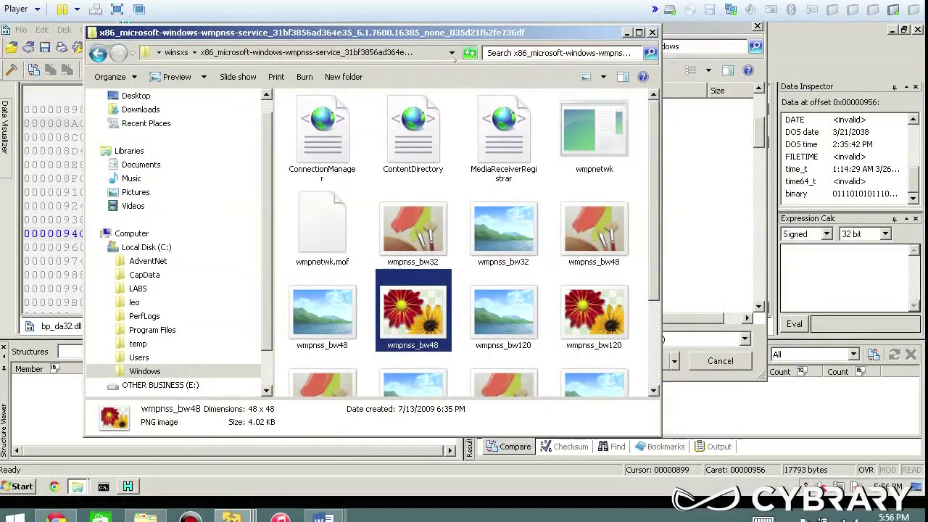
Step: Show the wmpnss service folder's full path as text and snap its window to the right half of the desktop
{"action": "left_click", "coordinate": [438, 54]}
{"action": "left_click", "coordinate": [208, 56]}
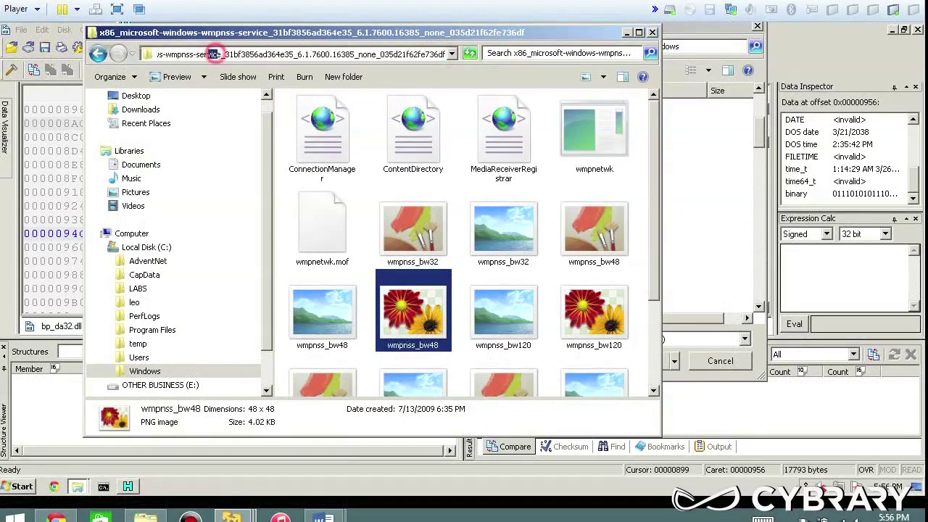
{"action": "key", "text": "shift+Home"}
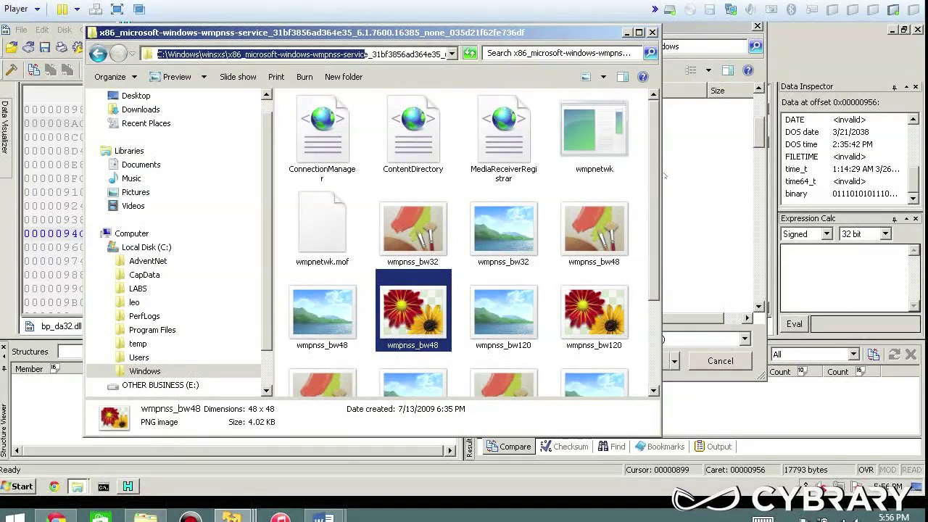
{"action": "left_click", "coordinate": [564, 34]}
{"action": "key", "text": "super+Right"}
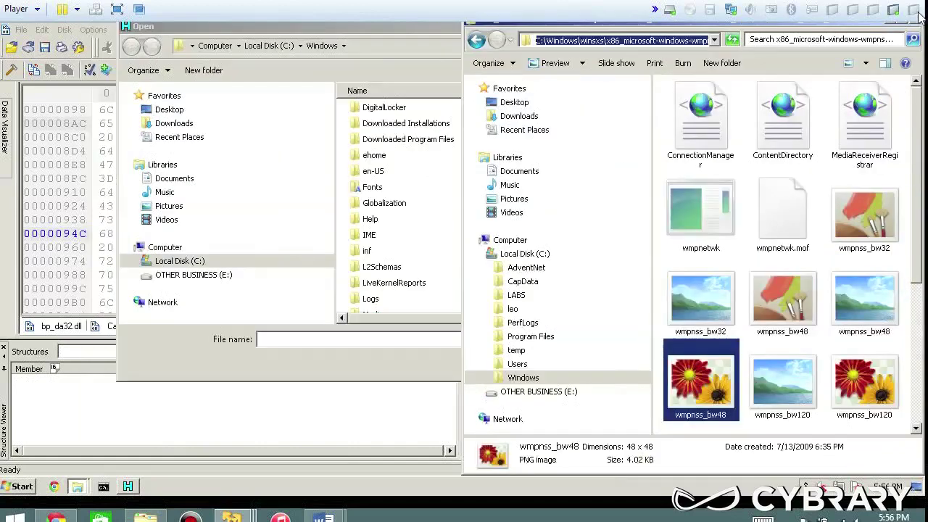
Step: Return to Hex Workshop, cancel the Open dialog and restore the maximized document windows to floating ones
{"action": "left_click", "coordinate": [402, 30]}
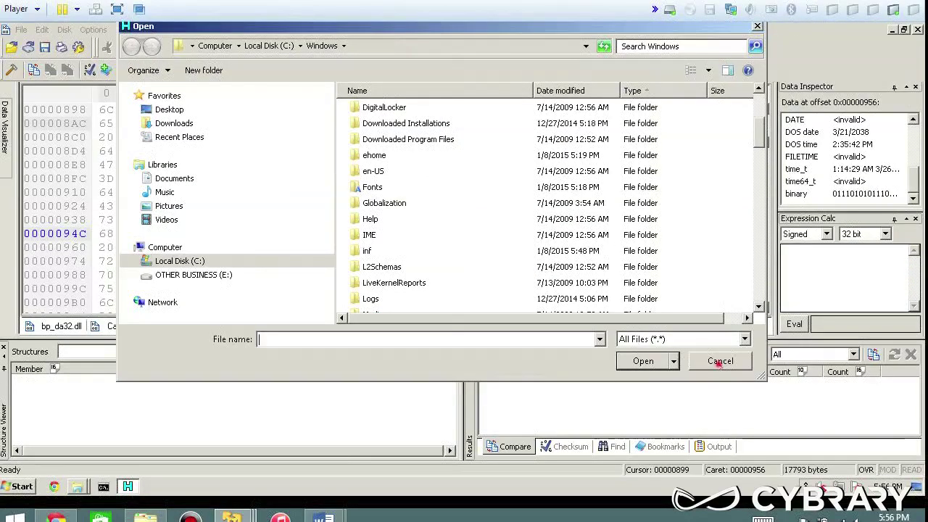
{"action": "left_click", "coordinate": [720, 361]}
{"action": "left_click", "coordinate": [904, 29]}
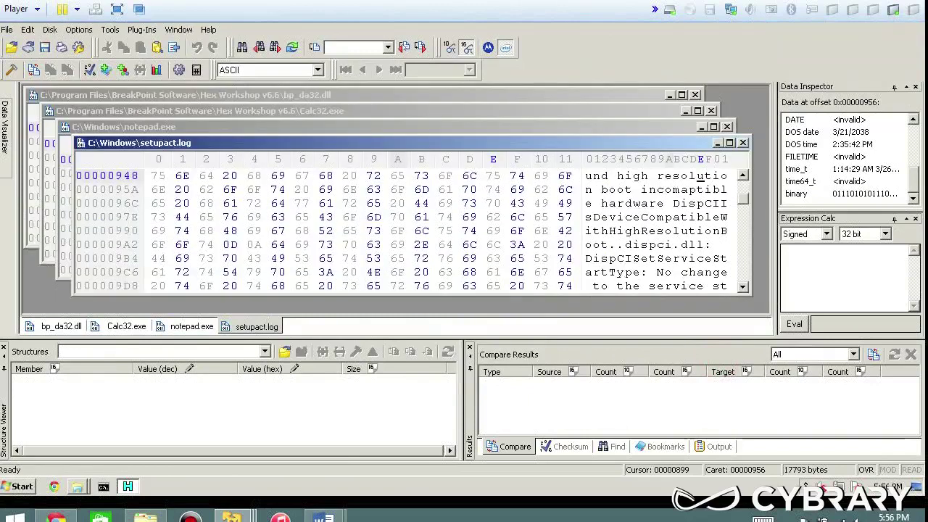
Step: Shift the find, compare and number-format tools farther along the upper toolbar row
{"action": "left_click_drag", "start_coordinate": [525, 28], "coordinate": [487, 34]}
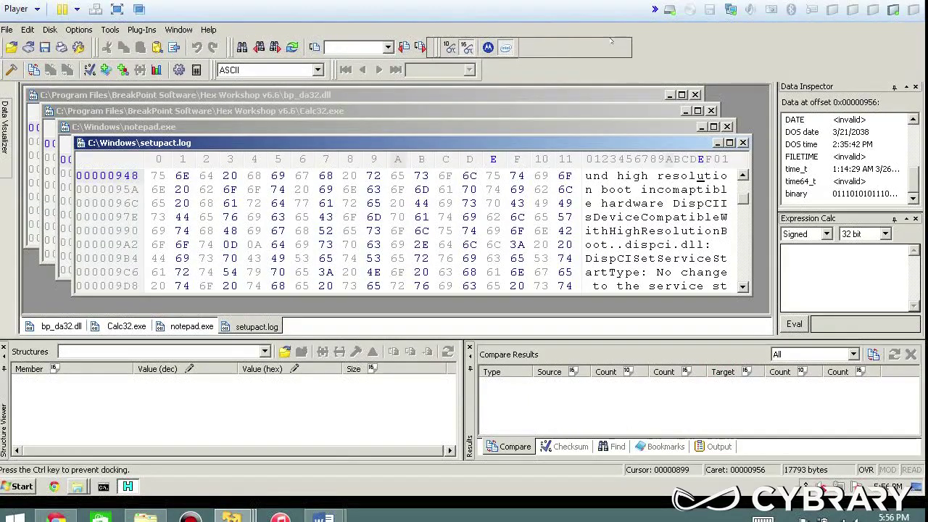
{"action": "left_click", "coordinate": [335, 31]}
{"action": "left_click", "coordinate": [260, 29]}
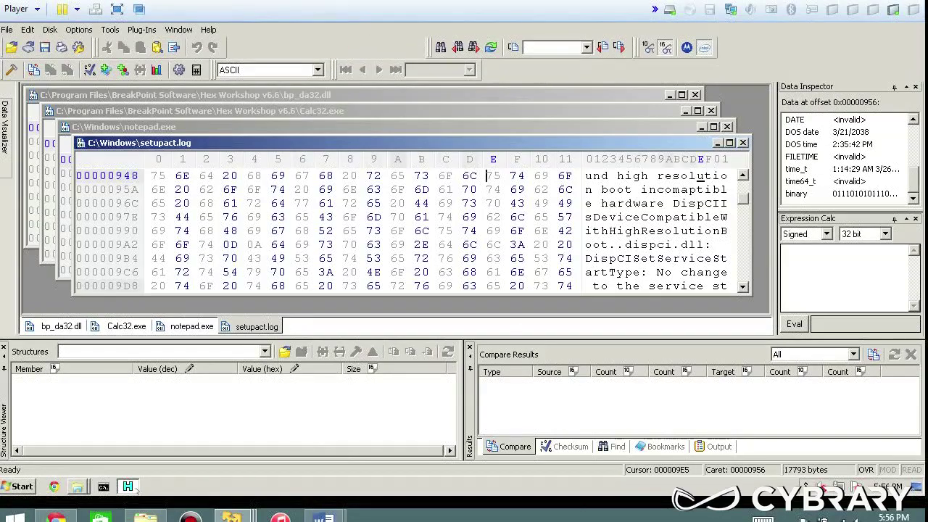
Step: Start opening a file in Hex Workshop, then show the wmpnss service folder's full path in its Explorer window
{"action": "left_click", "coordinate": [7, 30]}
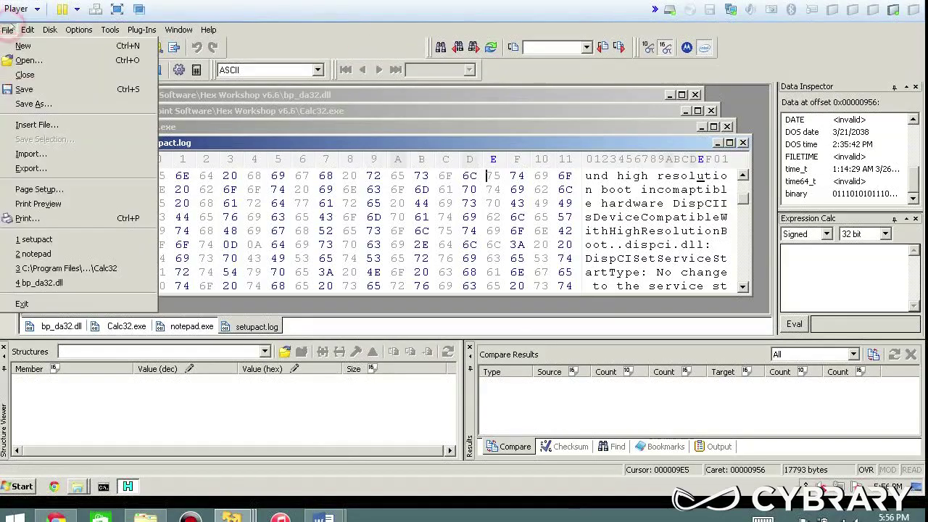
{"action": "left_click", "coordinate": [24, 61]}
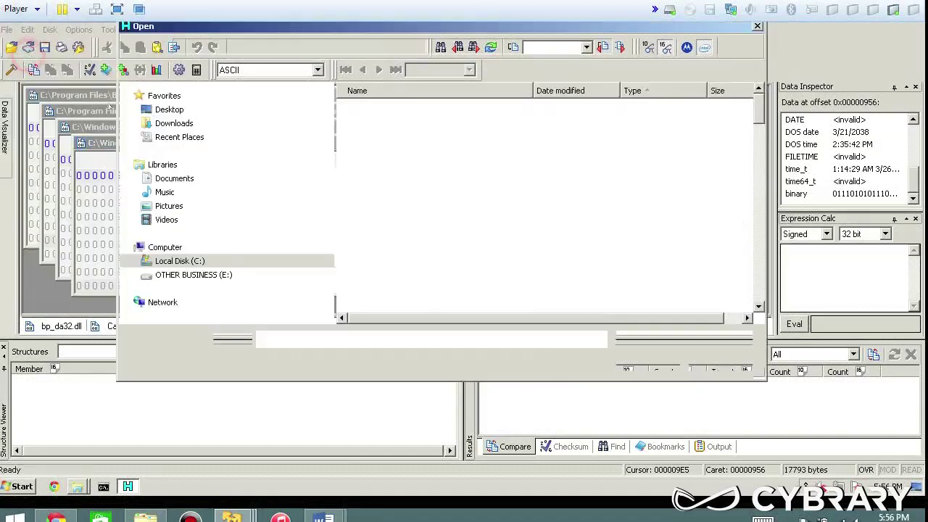
{"action": "left_click", "coordinate": [84, 482]}
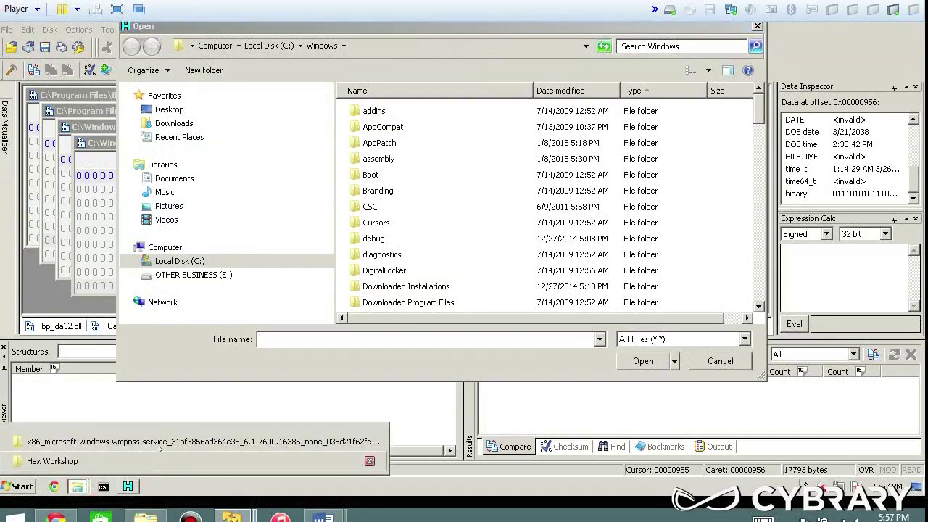
{"action": "left_click", "coordinate": [181, 438]}
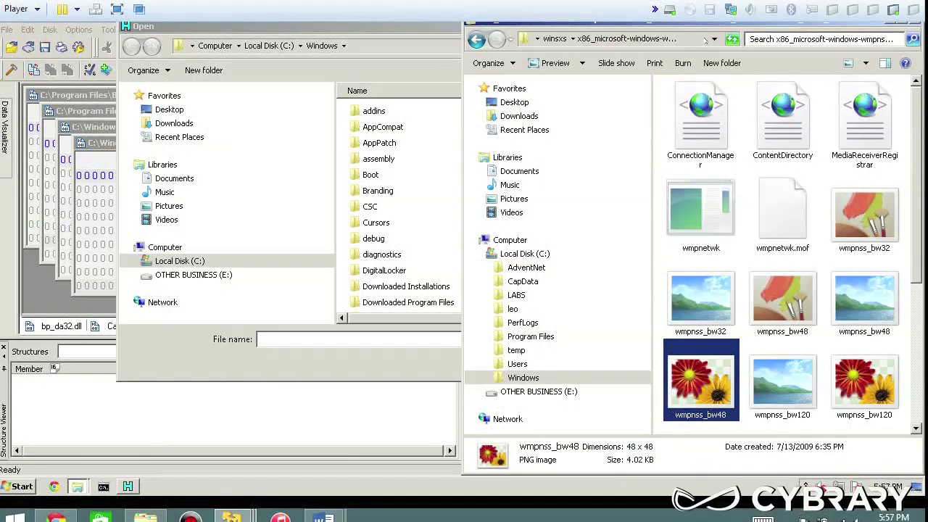
{"action": "left_click", "coordinate": [601, 41]}
{"action": "left_click", "coordinate": [601, 42]}
{"action": "double_click", "coordinate": [600, 41]}
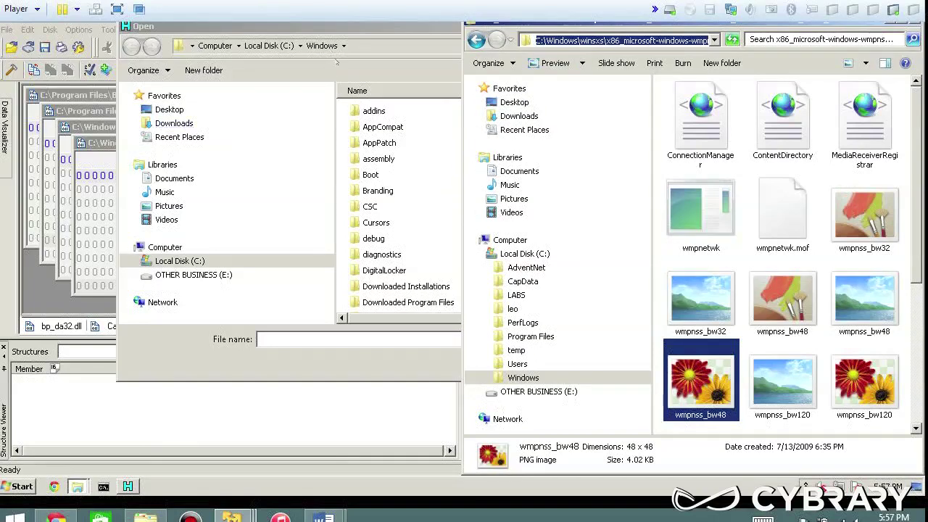
Step: Browse from the Windows folder to its winsxs subfolder in the Open dialog
{"action": "left_click", "coordinate": [382, 254]}
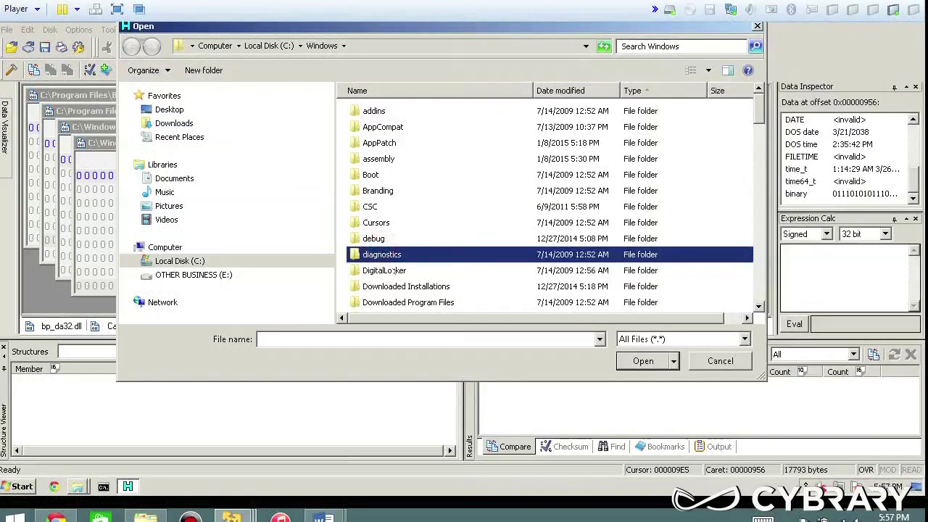
{"action": "scroll", "coordinate": [396, 276], "scroll_direction": "down", "scroll_amount": 4}
{"action": "scroll", "coordinate": [397, 286], "scroll_direction": "down", "scroll_amount": 20}
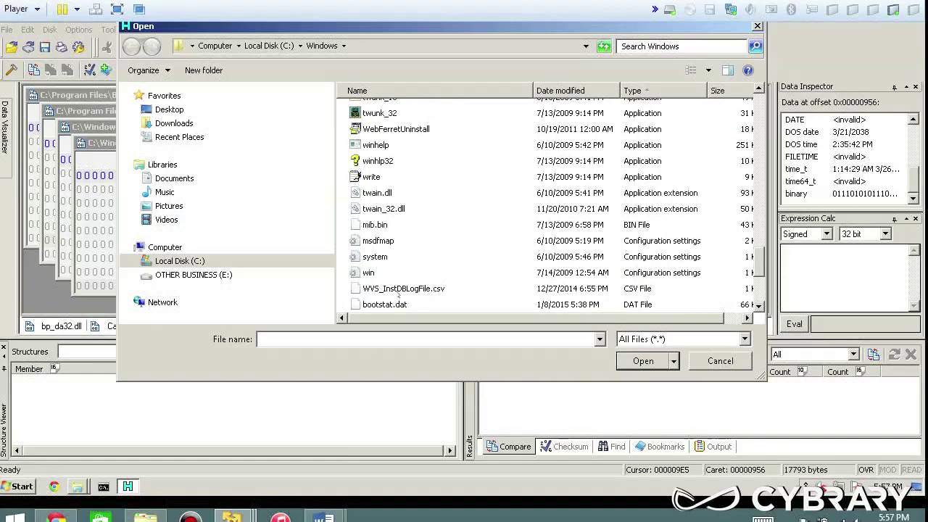
{"action": "scroll", "coordinate": [398, 292], "scroll_direction": "up", "scroll_amount": 10}
{"action": "scroll", "coordinate": [398, 292], "scroll_direction": "up", "scroll_amount": 1}
{"action": "double_click", "coordinate": [374, 202]}
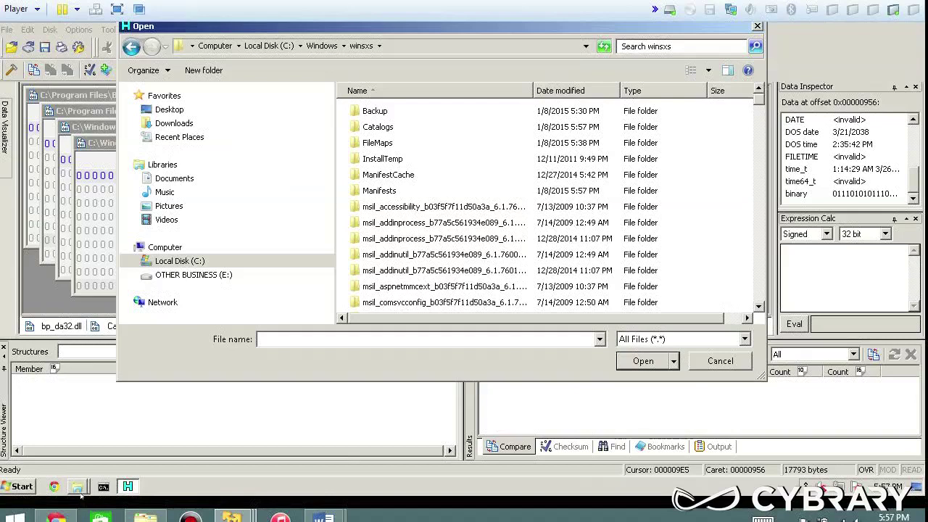
Step: Return to the Explorer window and check the wmpnss service folder's name in its full path
{"action": "mouse_move", "coordinate": [80, 493]}
{"action": "left_click", "coordinate": [135, 442]}
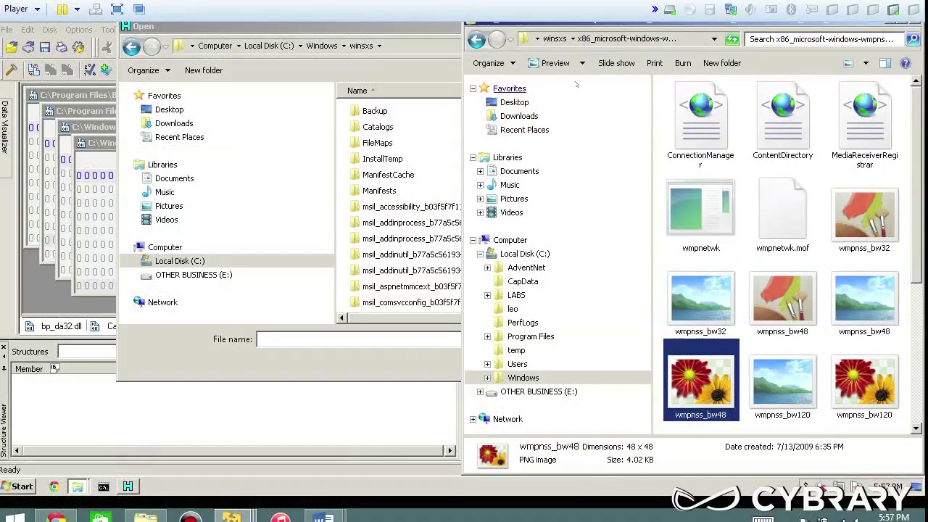
{"action": "left_click", "coordinate": [595, 40]}
{"action": "left_click", "coordinate": [595, 40]}
{"action": "left_click_drag", "start_coordinate": [556, 41], "coordinate": [476, 41]}
{"action": "left_click", "coordinate": [670, 37]}
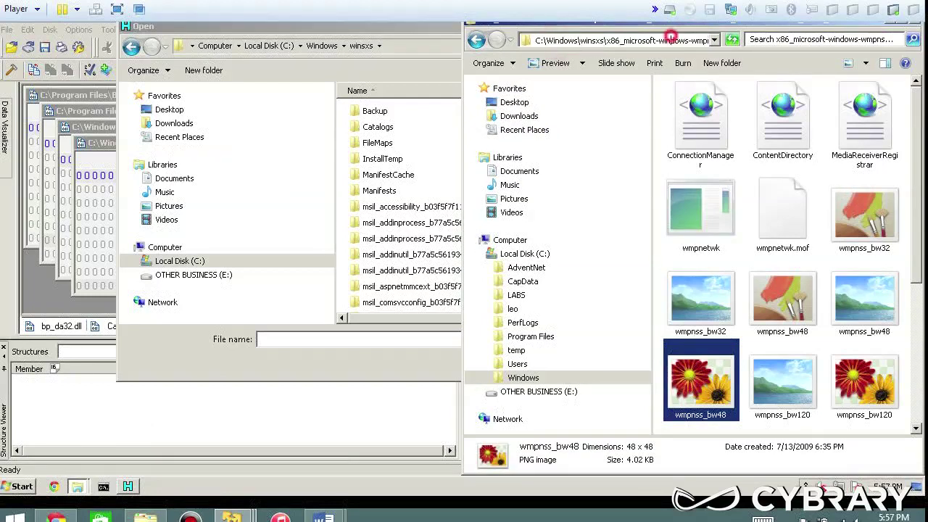
{"action": "left_click_drag", "start_coordinate": [606, 40], "coordinate": [659, 41]}
Step: Search the winsxs listing in the Open dialog for the wmpnss service folder
{"action": "left_click", "coordinate": [389, 257]}
{"action": "scroll", "coordinate": [389, 261], "scroll_direction": "down", "scroll_amount": 20}
{"action": "scroll", "coordinate": [388, 262], "scroll_direction": "down", "scroll_amount": 10}
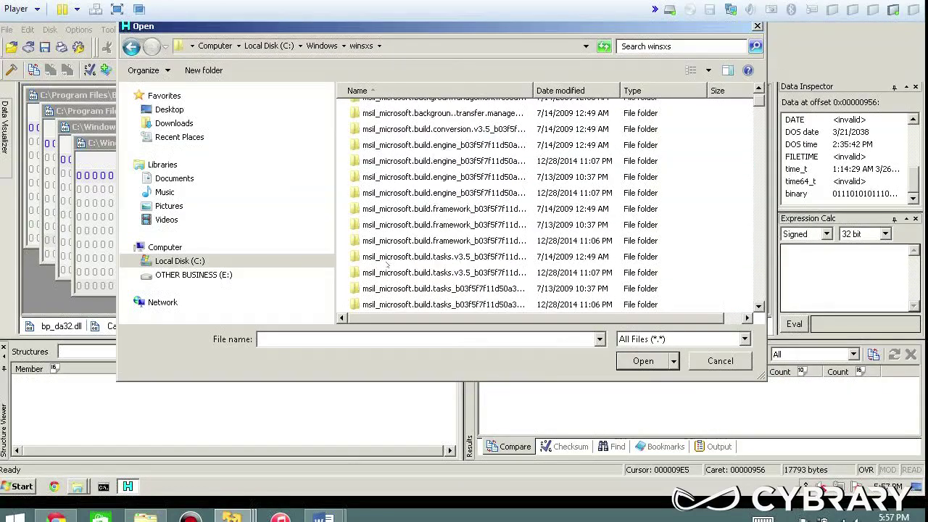
{"action": "left_click_drag", "start_coordinate": [759, 102], "coordinate": [759, 145]}
{"action": "left_click", "coordinate": [403, 170]}
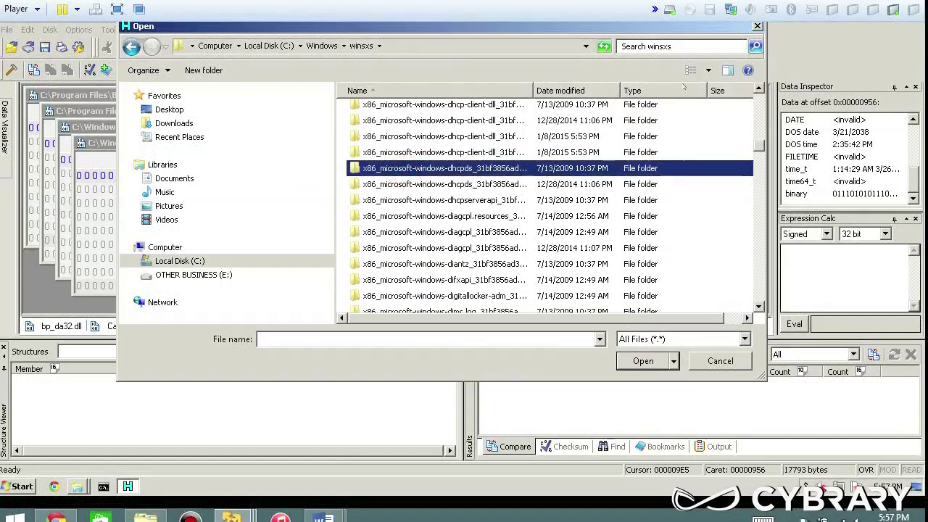
Step: Copy the wmpnss service folder's path from Explorer and use it to go to that folder in the Open dialog
{"action": "left_click", "coordinate": [77, 487]}
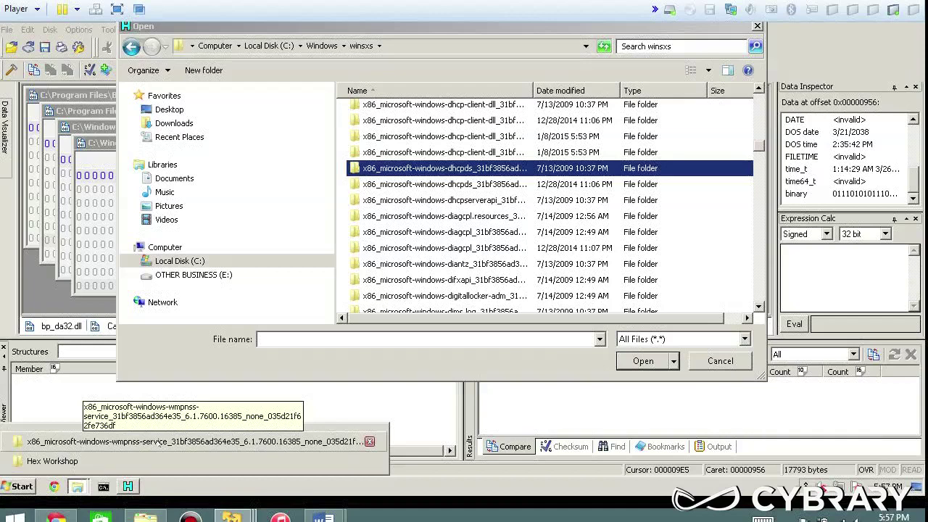
{"action": "left_click", "coordinate": [150, 443]}
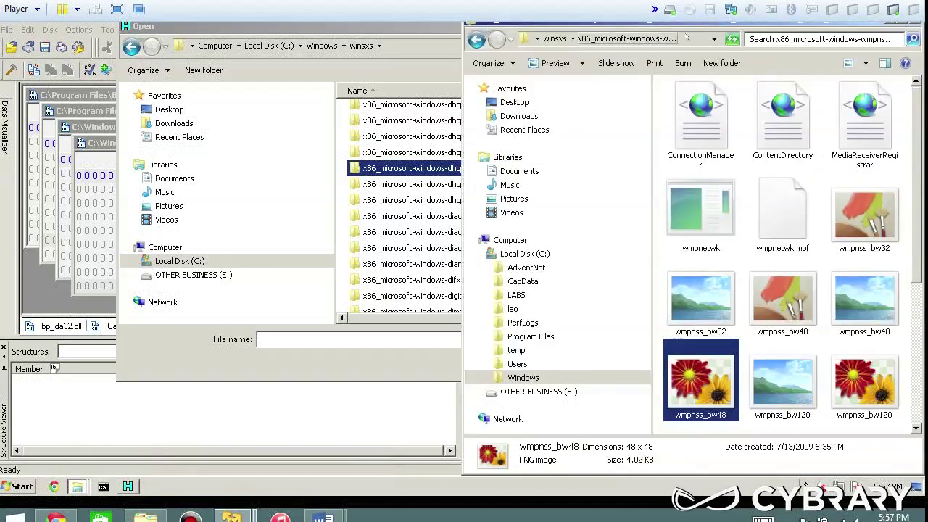
{"action": "left_click", "coordinate": [703, 41]}
{"action": "key", "text": "ctrl+c"}
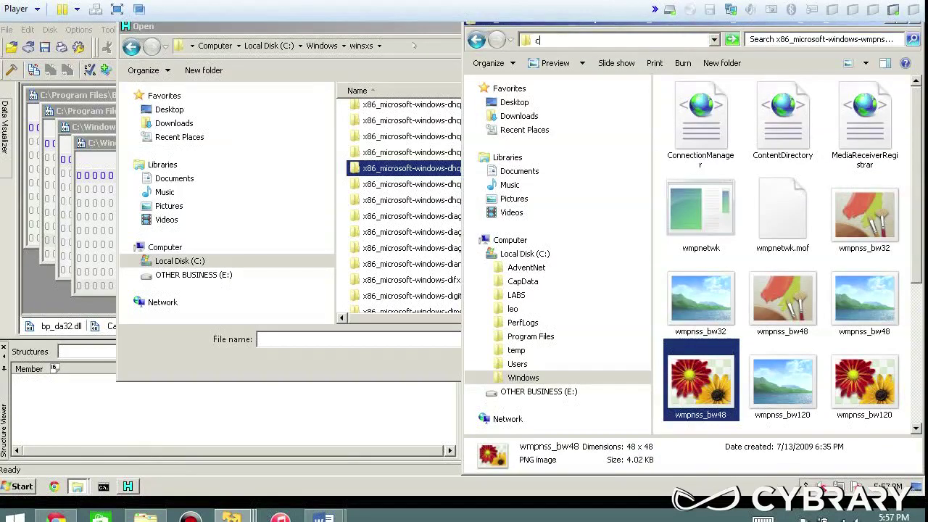
{"action": "left_click", "coordinate": [414, 44]}
{"action": "key", "text": "ctrl+v"}
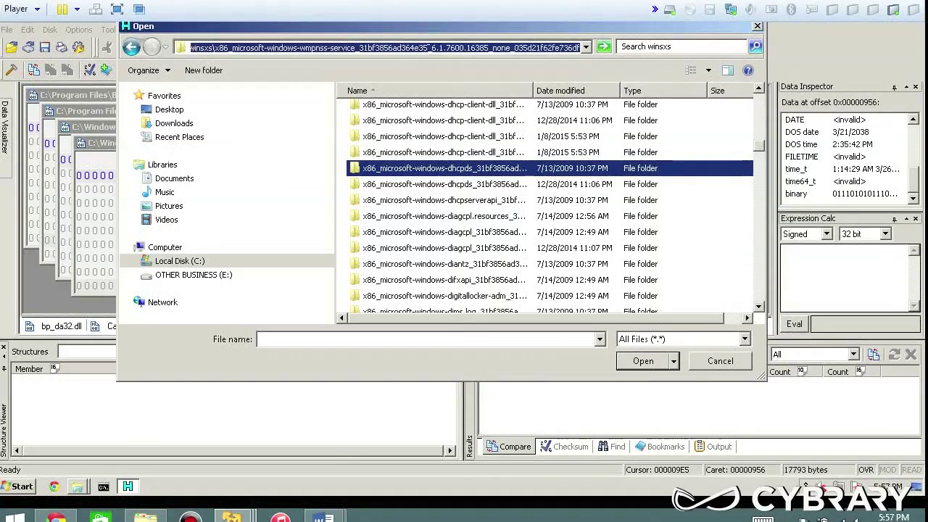
{"action": "key", "text": "Return"}
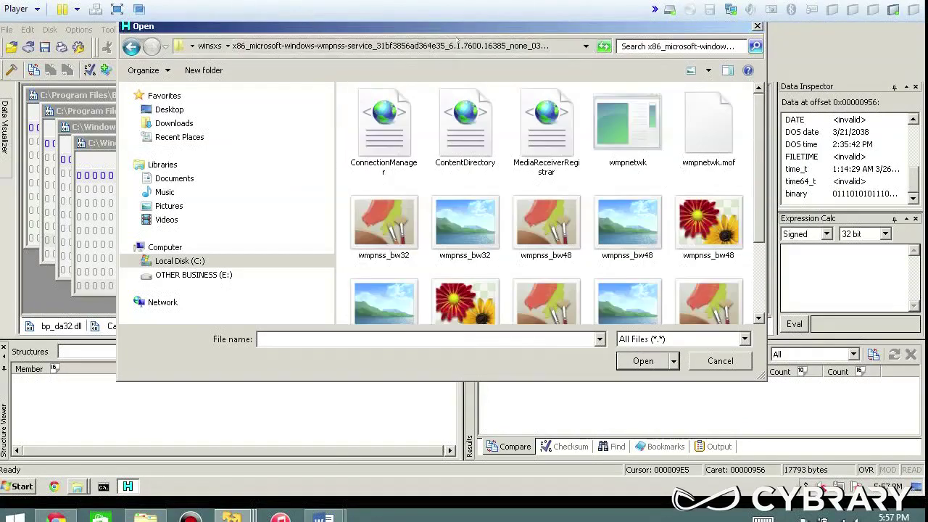
Step: Open the paintbrush image wmpnss_color32 from the wmpnss service folder
{"action": "left_click", "coordinate": [570, 48]}
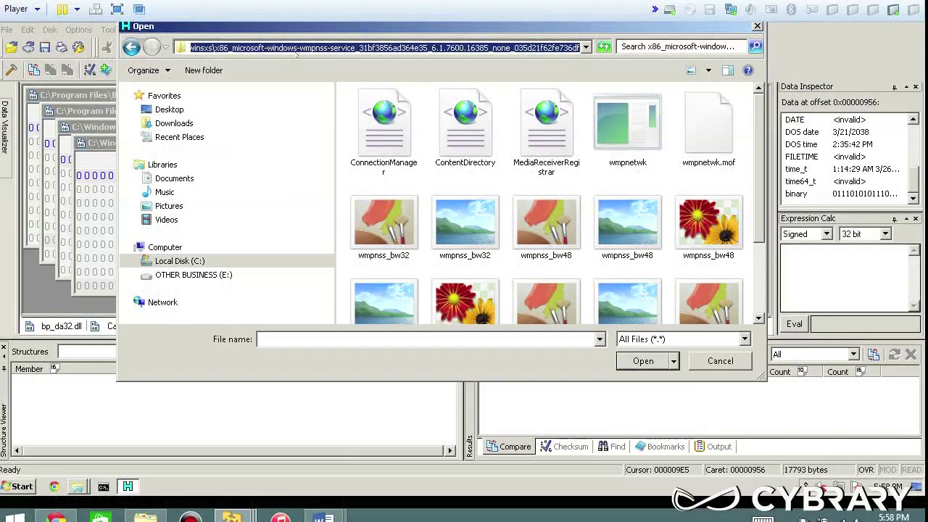
{"action": "left_click", "coordinate": [519, 227]}
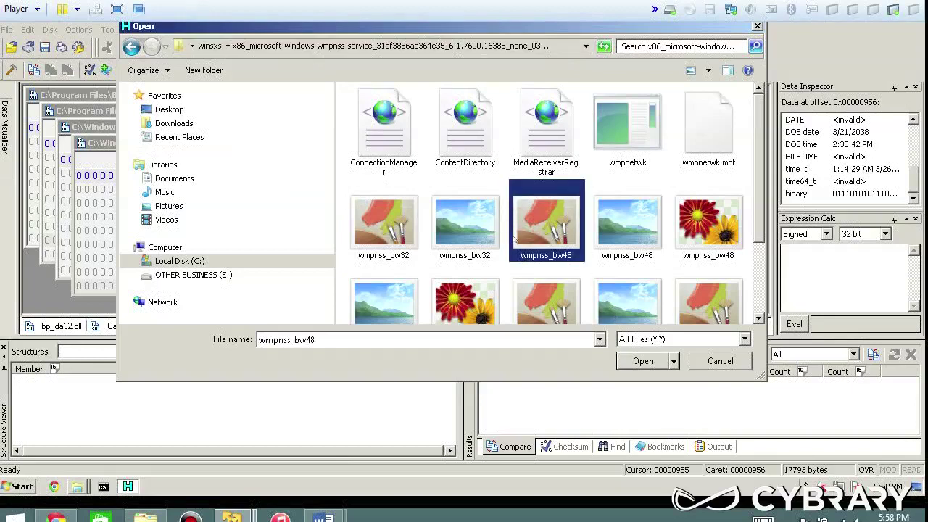
{"action": "left_click", "coordinate": [370, 220]}
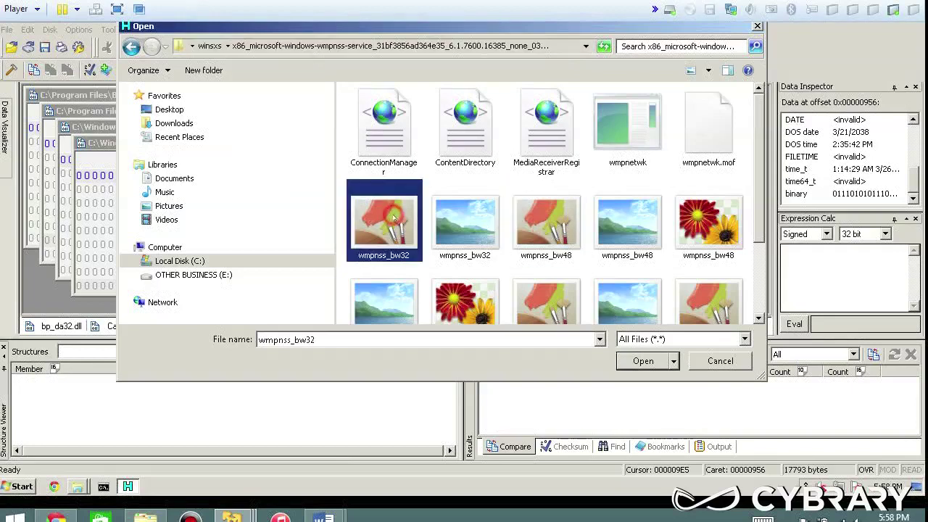
{"action": "left_click", "coordinate": [454, 224]}
{"action": "scroll", "coordinate": [457, 225], "scroll_direction": "down", "scroll_amount": 1}
{"action": "left_click", "coordinate": [524, 212]}
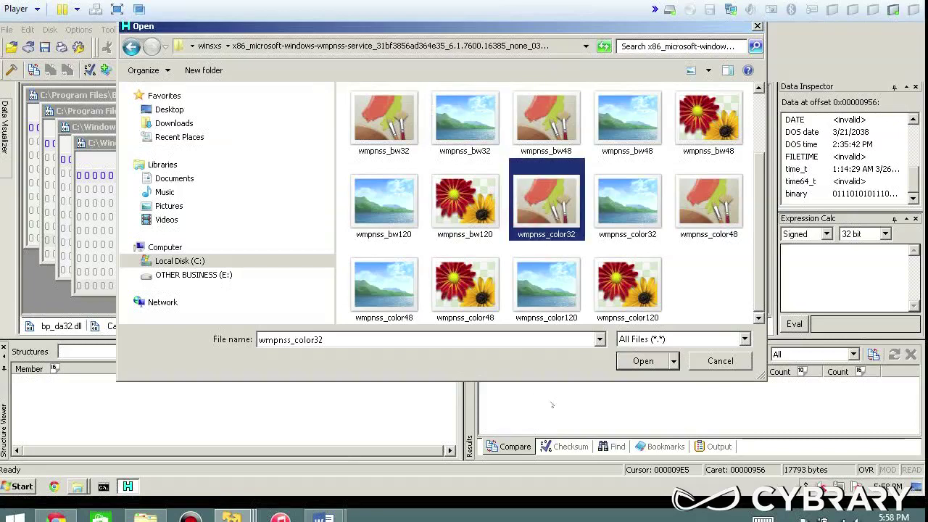
{"action": "left_click", "coordinate": [643, 361]}
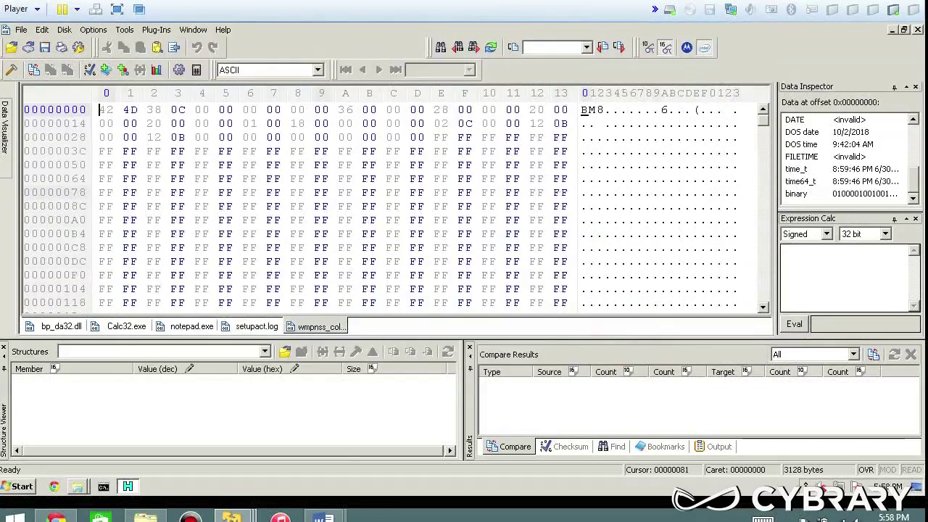
Step: Look at the image thumbnails in the Explorer window and return to the wmpnss_color32 hex view
{"action": "left_click", "coordinate": [764, 107]}
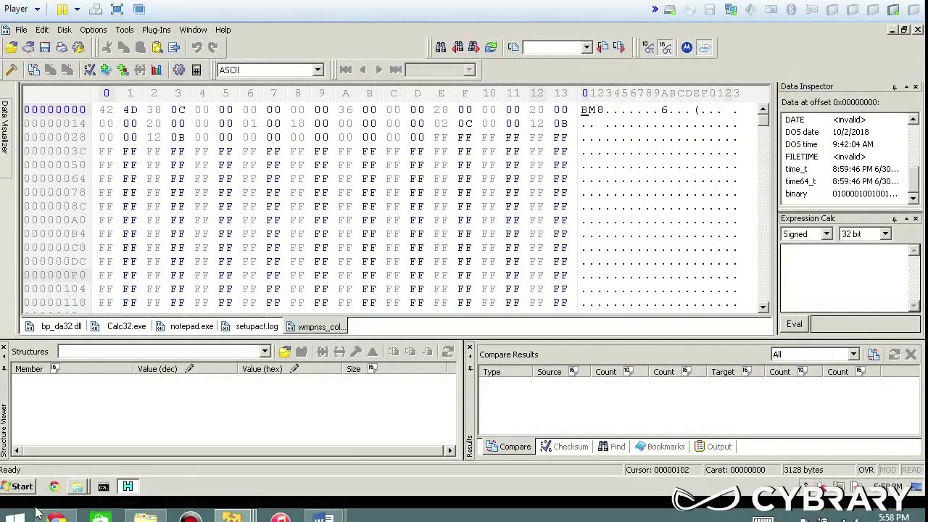
{"action": "right_click", "coordinate": [77, 486]}
{"action": "left_click", "coordinate": [140, 439]}
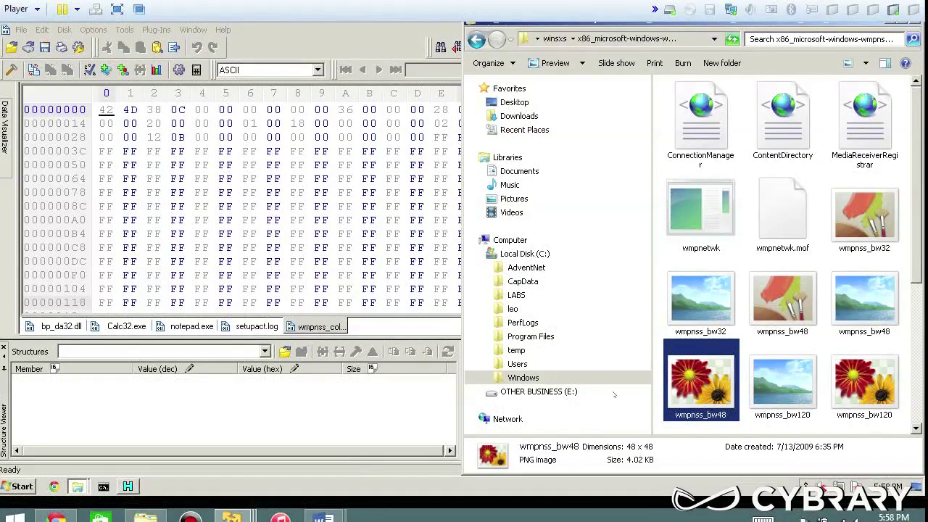
{"action": "left_click", "coordinate": [390, 330]}
{"action": "left_click", "coordinate": [380, 208]}
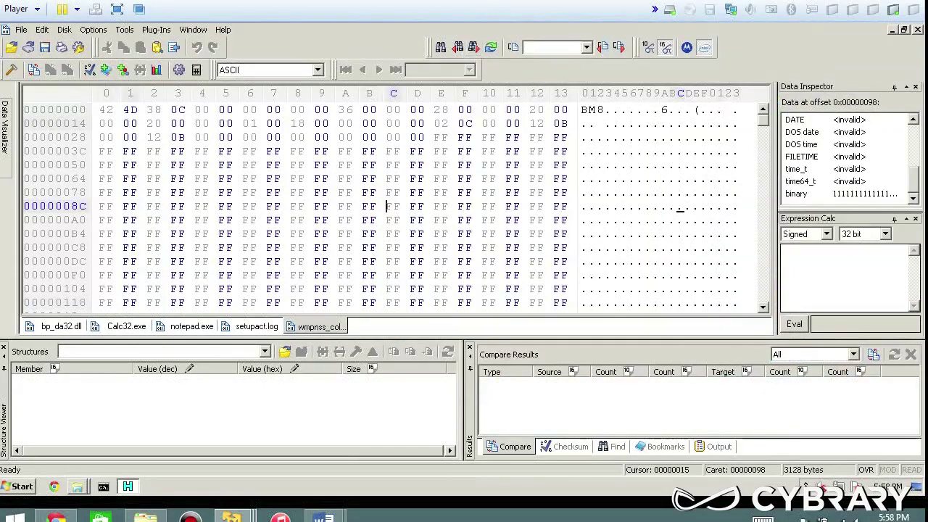
Step: Inspect the first bytes of wmpnss_color32 and their text characters using the Data Inspector
{"action": "left_click", "coordinate": [130, 110]}
{"action": "left_click", "coordinate": [798, 145]}
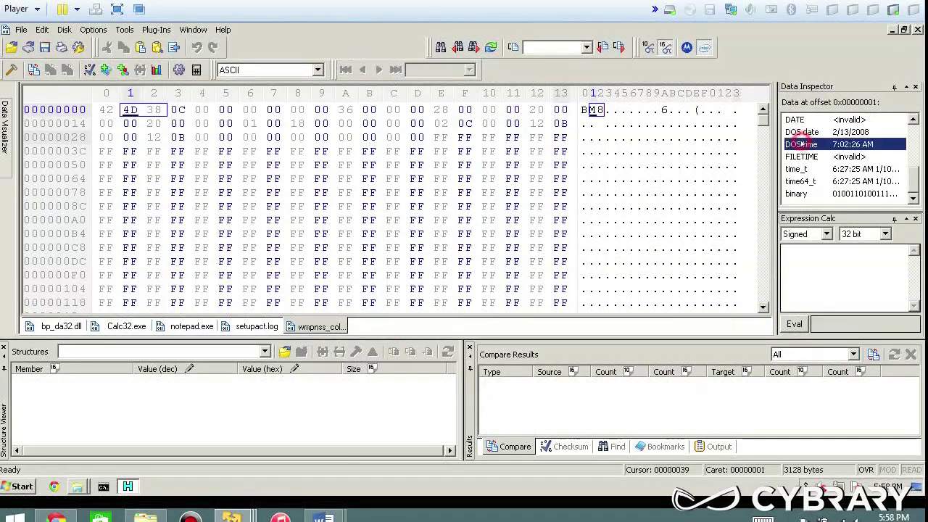
{"action": "mouse_move", "coordinate": [917, 183]}
{"action": "left_mouse_down"}
{"action": "mouse_move", "coordinate": [919, 138]}
{"action": "mouse_move", "coordinate": [916, 188]}
{"action": "left_mouse_up"}
{"action": "left_click", "coordinate": [635, 109]}
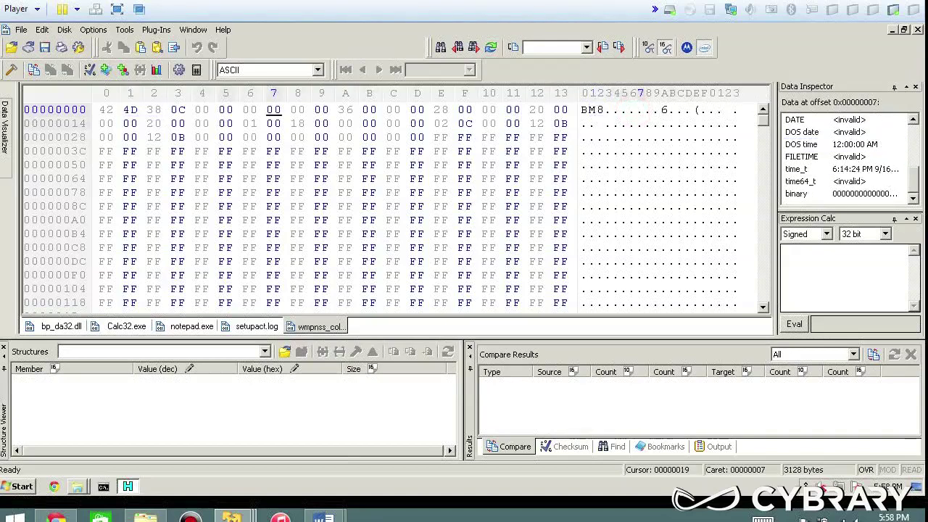
{"action": "left_click", "coordinate": [600, 109]}
{"action": "scroll", "coordinate": [600, 110], "scroll_direction": "down", "scroll_amount": 1}
{"action": "scroll", "coordinate": [600, 110], "scroll_direction": "up", "scroll_amount": 1}
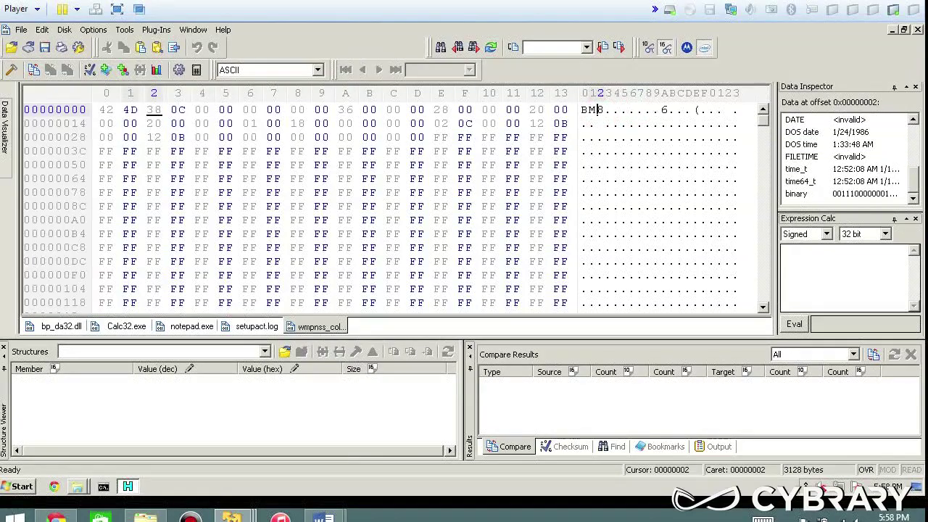
{"action": "left_click", "coordinate": [582, 109]}
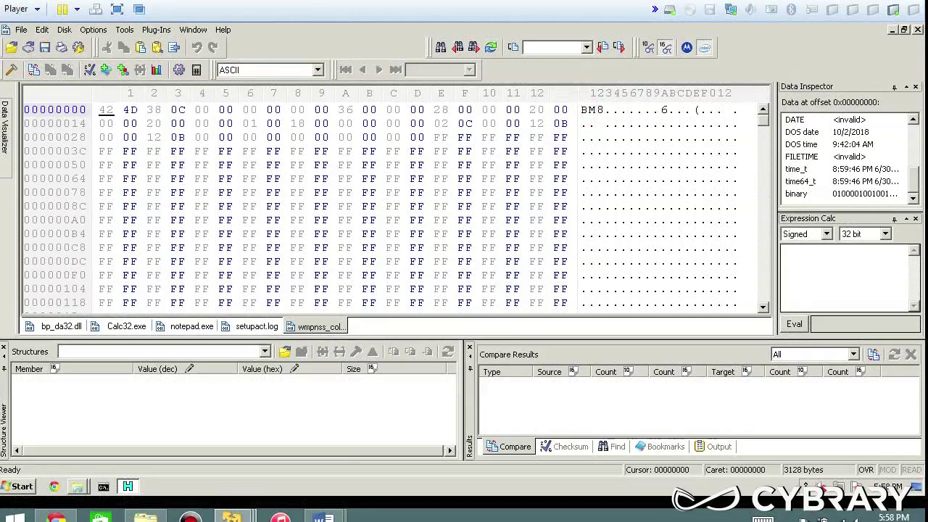
Step: Highlight all the header bytes ahead of the FF data, then narrow the selection to the leading BM8 characters
{"action": "left_click_drag", "start_coordinate": [425, 138], "coordinate": [106, 110]}
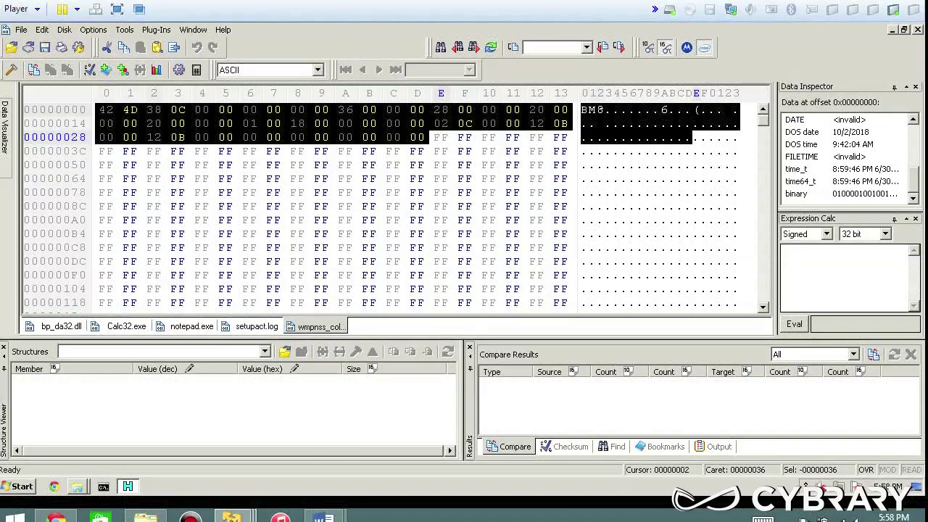
{"action": "left_click", "coordinate": [317, 325]}
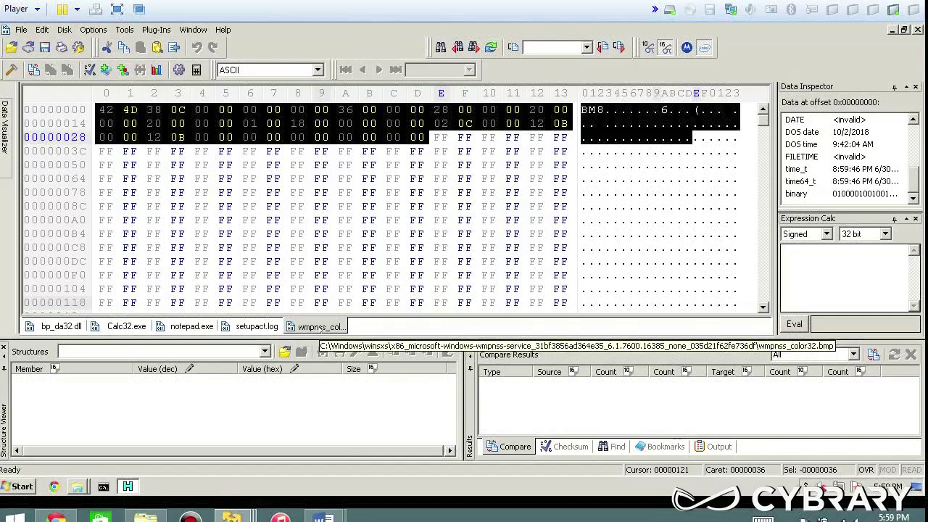
{"action": "left_click", "coordinate": [592, 115]}
{"action": "left_click_drag", "start_coordinate": [582, 109], "coordinate": [604, 111]}
Step: Review the remaining hex data down to the end of wmpnss_color32 and return to its first row
{"action": "scroll", "coordinate": [130, 151], "scroll_direction": "down", "scroll_amount": 9}
{"action": "scroll", "coordinate": [131, 151], "scroll_direction": "down", "scroll_amount": 13}
{"action": "scroll", "coordinate": [130, 151], "scroll_direction": "down", "scroll_amount": 13}
{"action": "scroll", "coordinate": [130, 151], "scroll_direction": "down", "scroll_amount": 10}
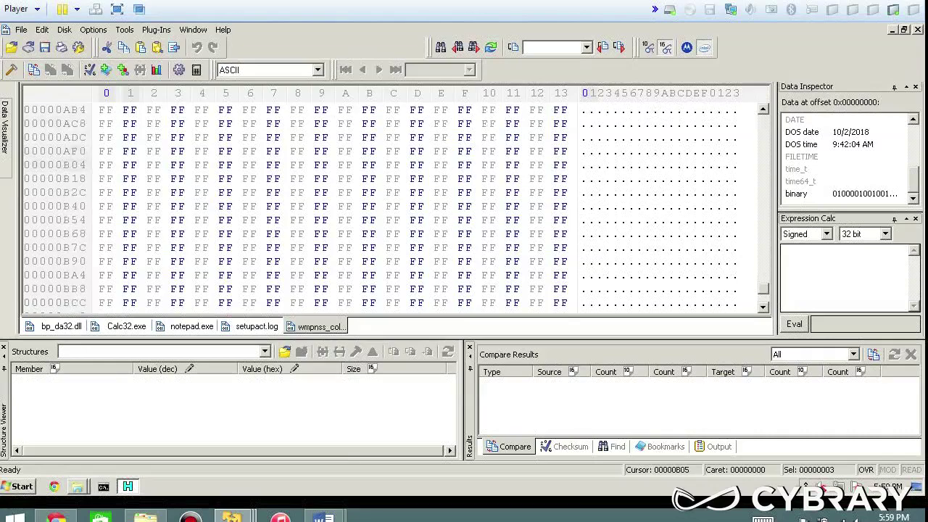
{"action": "scroll", "coordinate": [131, 159], "scroll_direction": "down", "scroll_amount": 2}
{"action": "left_click_drag", "start_coordinate": [760, 297], "coordinate": [775, 102]}
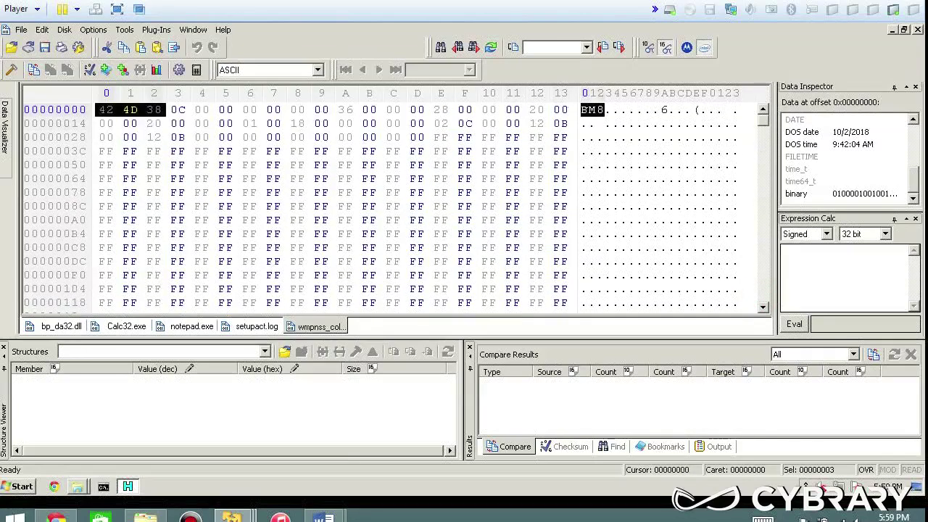
Step: Switch to the Explorer folder, open the wmpnss_bw48 flower image in the image viewer and browse through the following images
{"action": "left_click", "coordinate": [76, 486]}
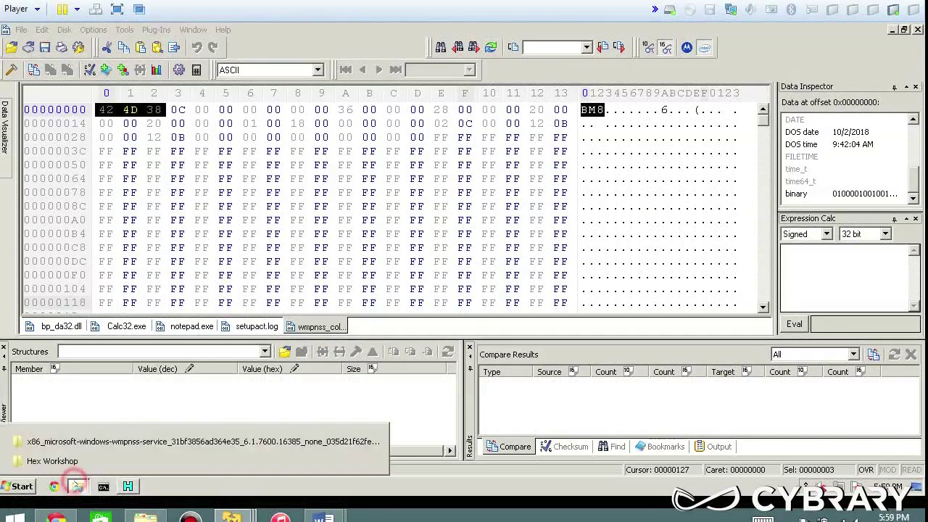
{"action": "left_click", "coordinate": [321, 441]}
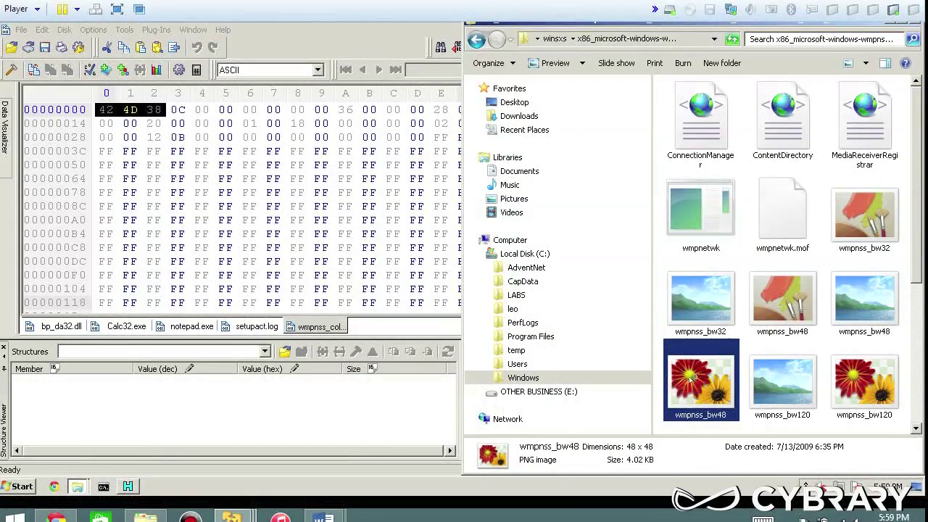
{"action": "double_click", "coordinate": [691, 380]}
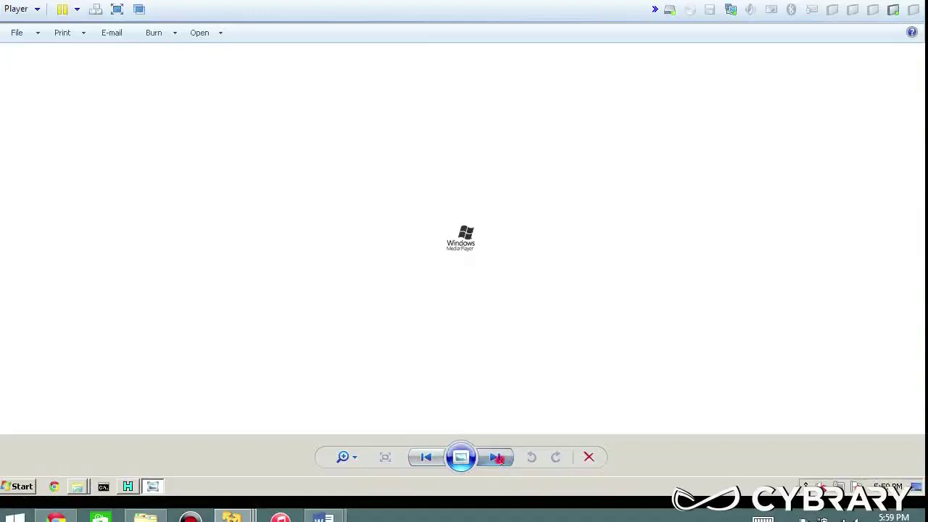
{"action": "left_click", "coordinate": [497, 457]}
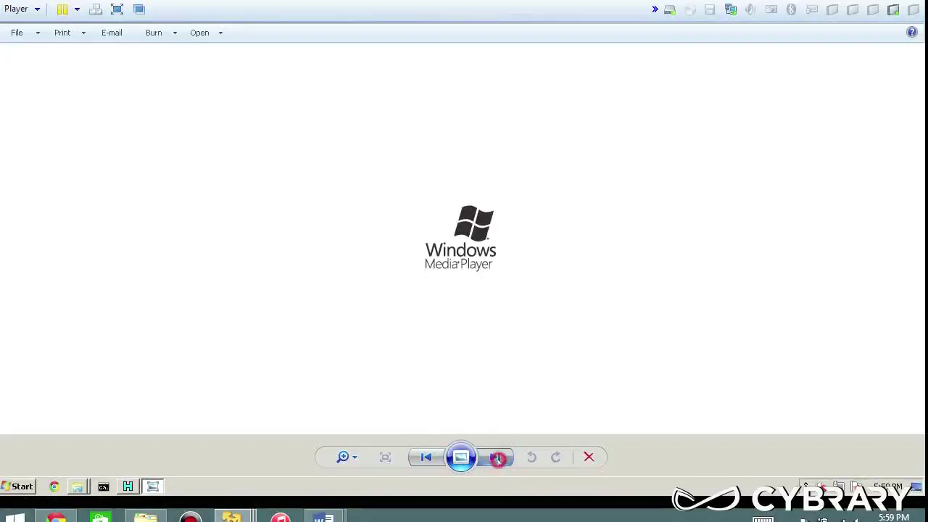
{"action": "left_click", "coordinate": [498, 458]}
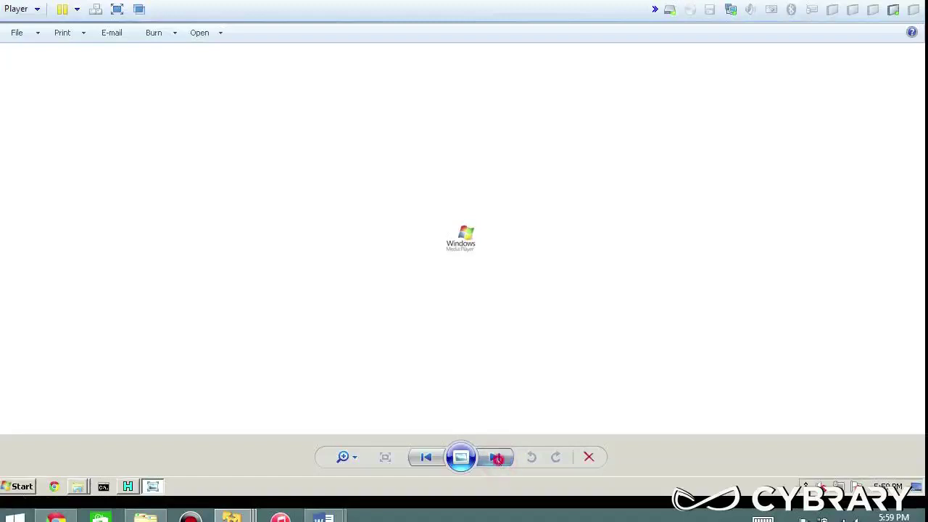
{"action": "left_click", "coordinate": [498, 457]}
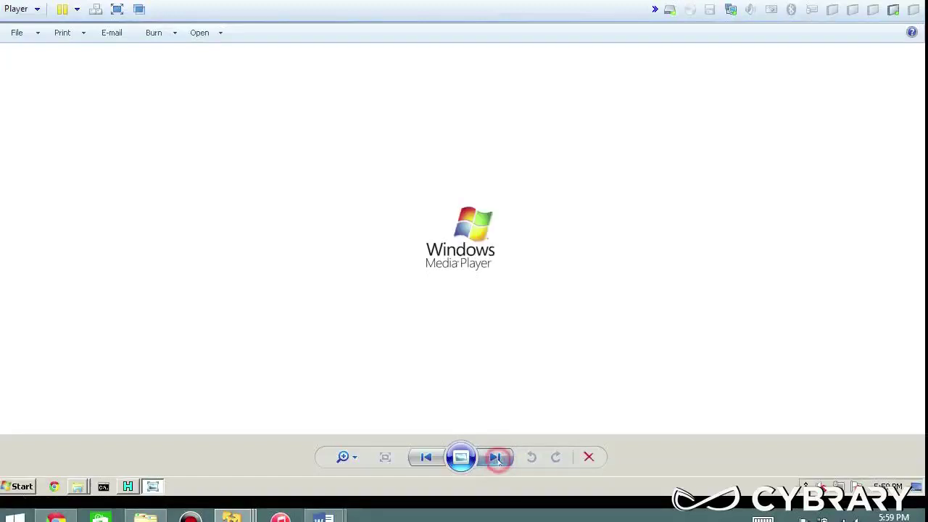
{"action": "left_click", "coordinate": [498, 459]}
{"action": "left_click", "coordinate": [497, 459]}
{"action": "left_click", "coordinate": [498, 458]}
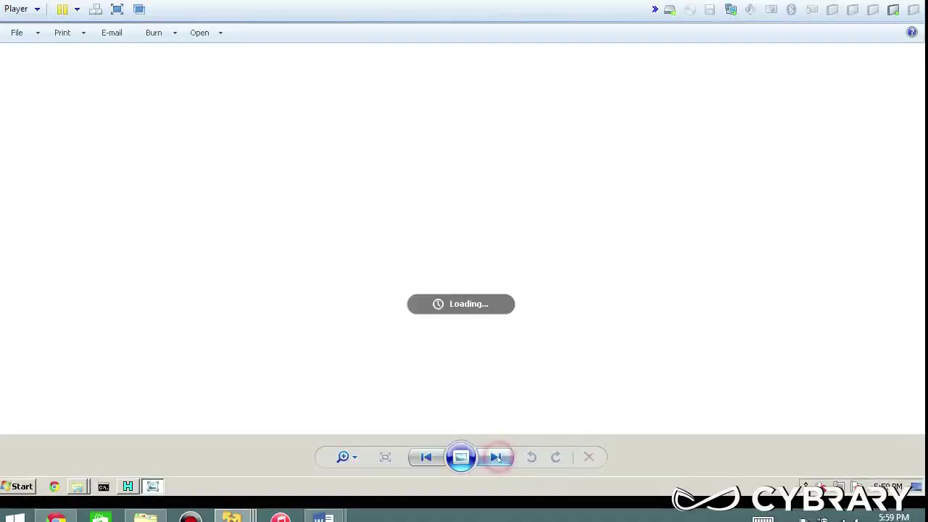
{"action": "left_click", "coordinate": [498, 458]}
{"action": "left_click", "coordinate": [497, 458]}
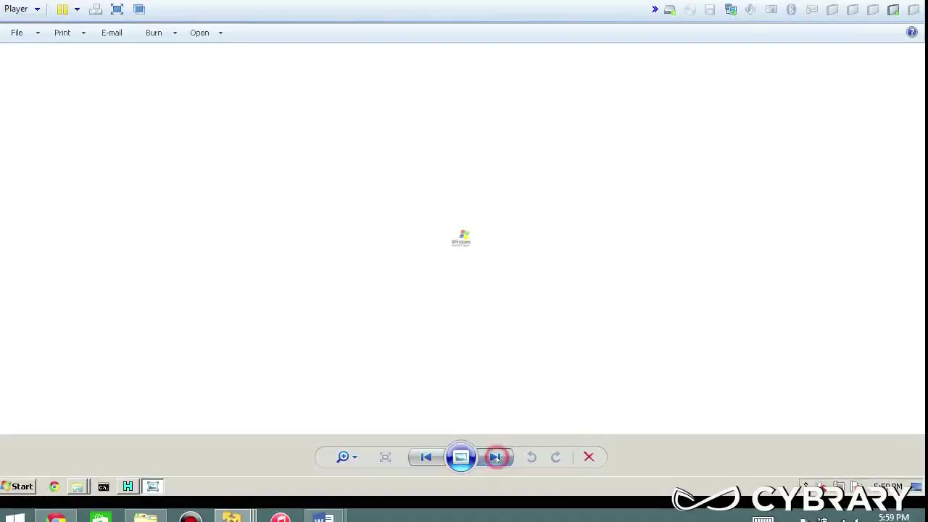
{"action": "left_click", "coordinate": [498, 459]}
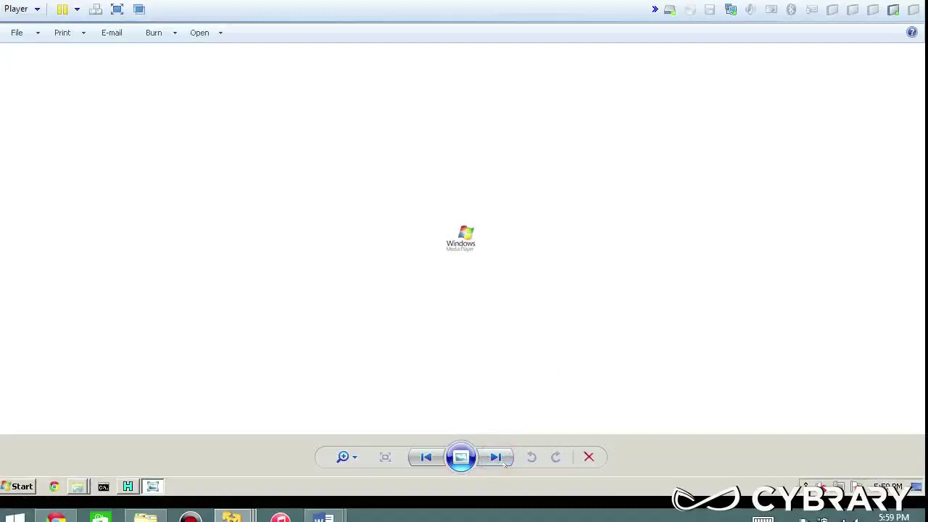
Step: Minimize the image viewer and return to the wmpnss_color32 hex view in Hex Workshop
{"action": "left_click", "coordinate": [153, 486]}
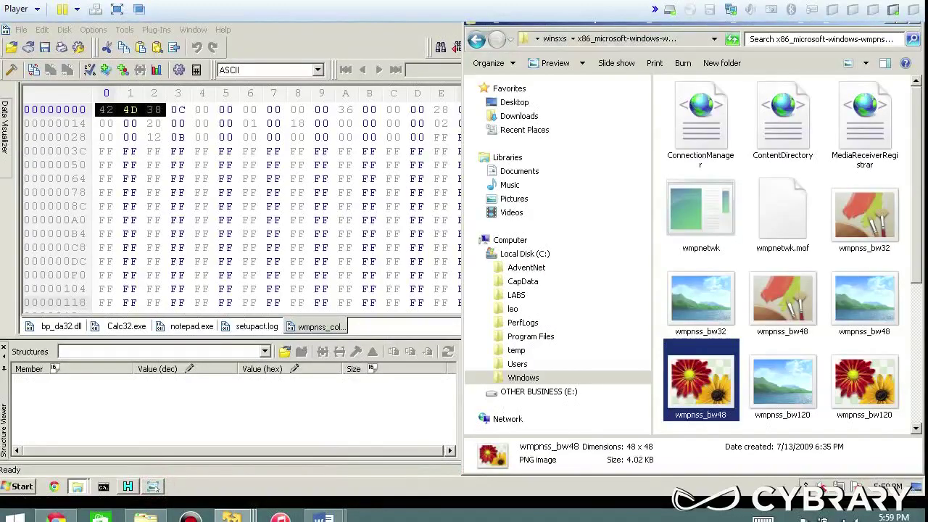
{"action": "double_click", "coordinate": [421, 29]}
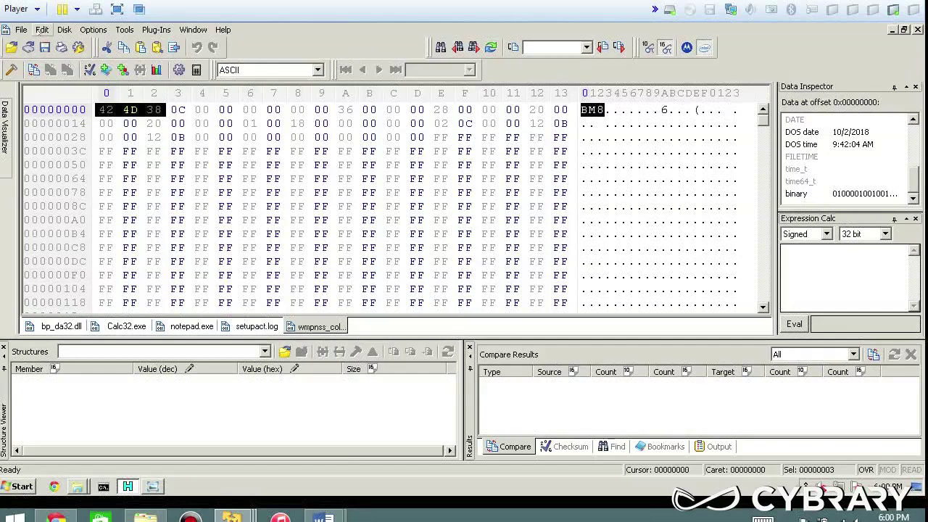
{"action": "left_click", "coordinate": [22, 29]}
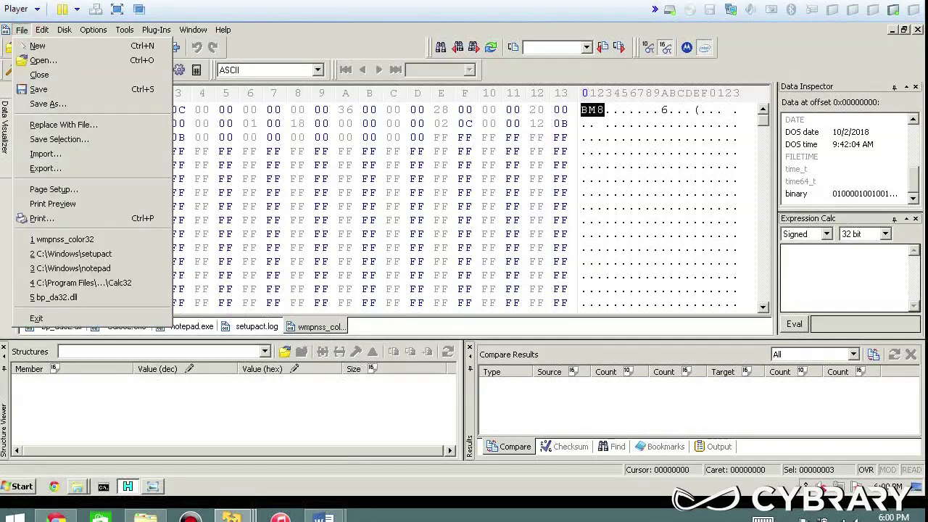
{"action": "left_click", "coordinate": [249, 207]}
Step: Look at the open files bp_da32.dll, Calc32.exe, notepad.exe and setupact.log in turn, ending on wmpnss_color32
{"action": "left_click", "coordinate": [45, 326]}
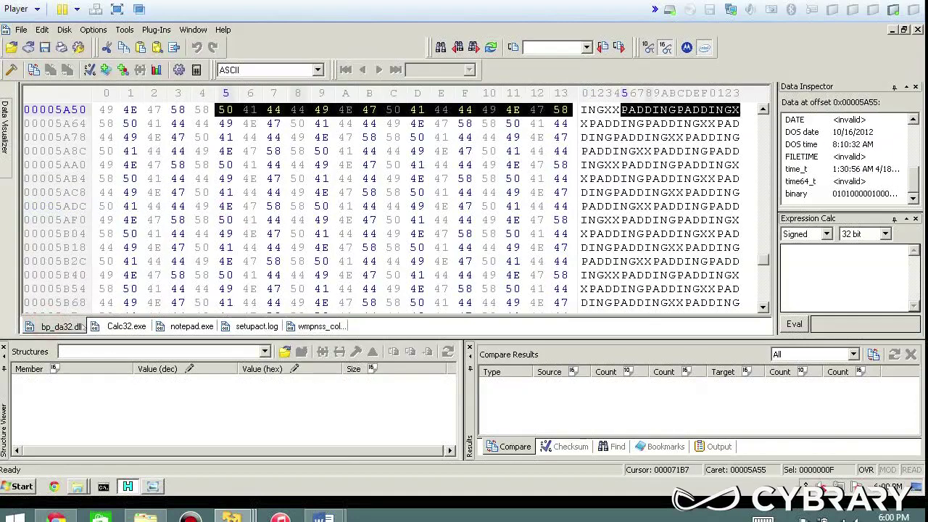
{"action": "left_click", "coordinate": [127, 326]}
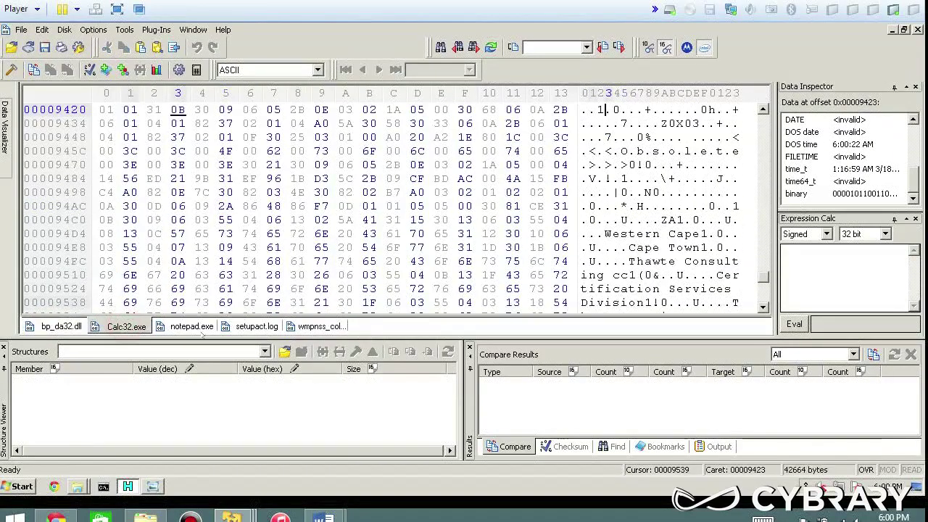
{"action": "left_click", "coordinate": [190, 327]}
{"action": "left_click", "coordinate": [255, 326]}
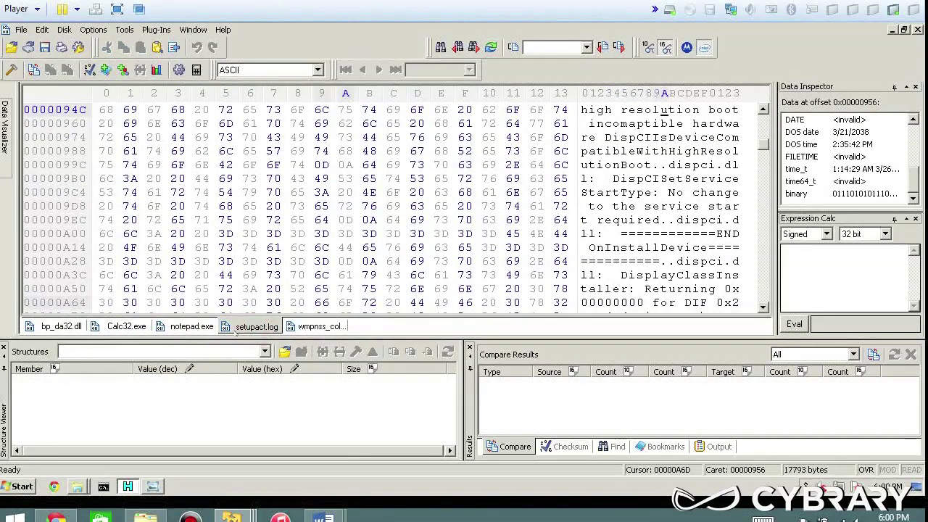
{"action": "left_click", "coordinate": [319, 327]}
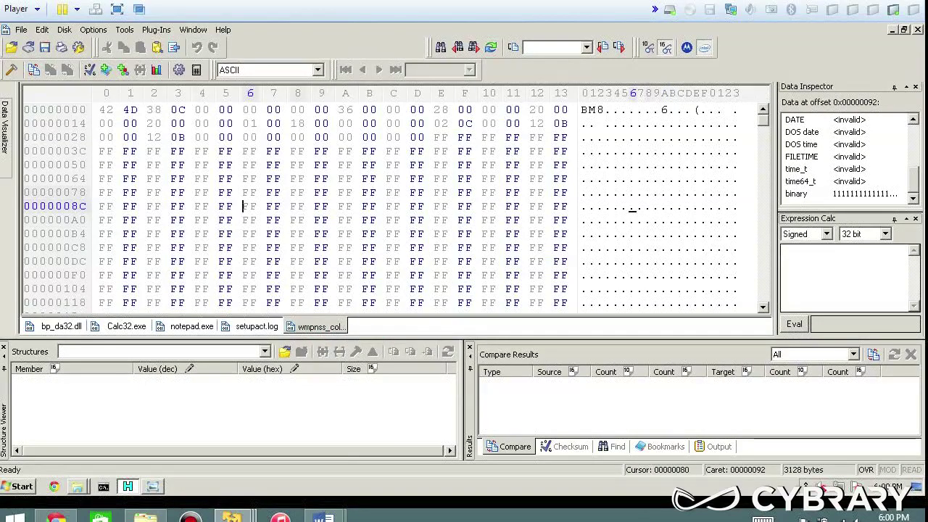
Step: Examine the hex data and text characters of wmpnss_color32 beyond its header, down past offset 000007E4
{"action": "scroll", "coordinate": [297, 193], "scroll_direction": "down", "scroll_amount": 3}
{"action": "scroll", "coordinate": [298, 192], "scroll_direction": "down", "scroll_amount": 8}
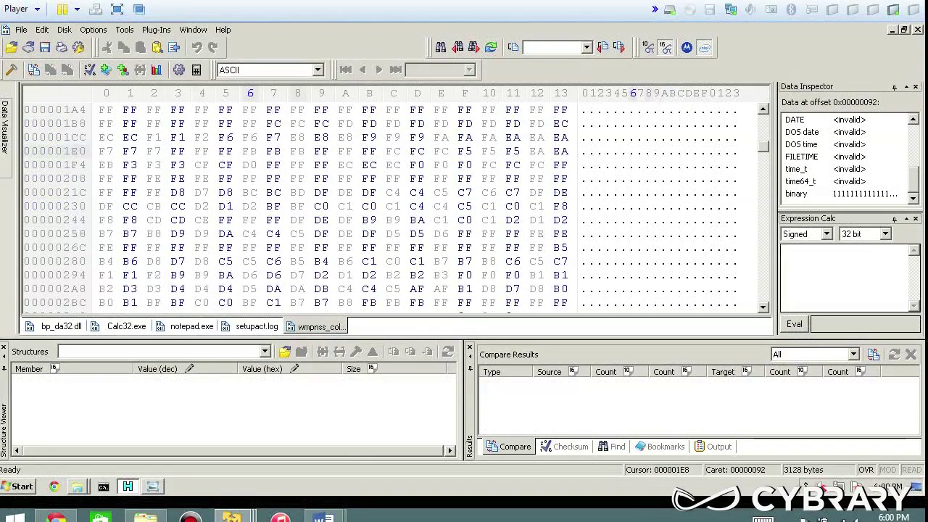
{"action": "scroll", "coordinate": [297, 192], "scroll_direction": "down", "scroll_amount": 10}
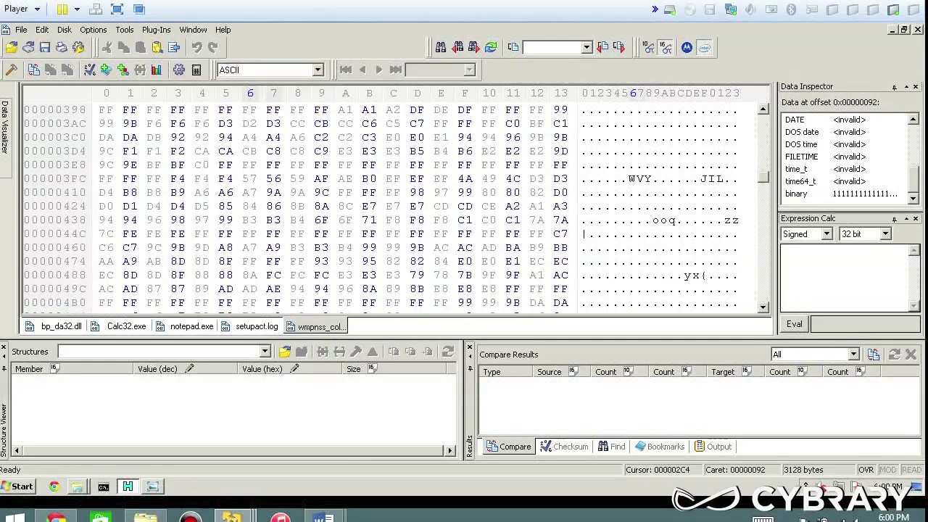
{"action": "scroll", "coordinate": [298, 192], "scroll_direction": "down", "scroll_amount": 5}
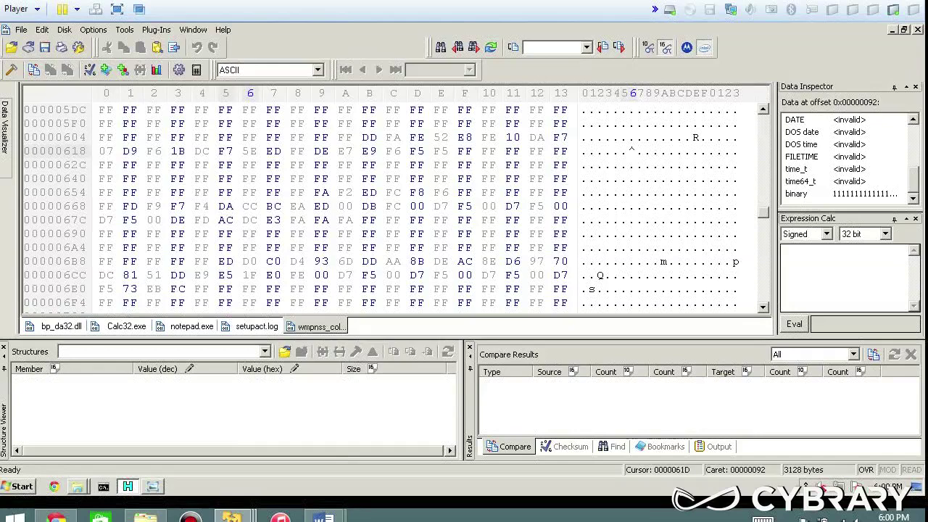
{"action": "left_click", "coordinate": [202, 137]}
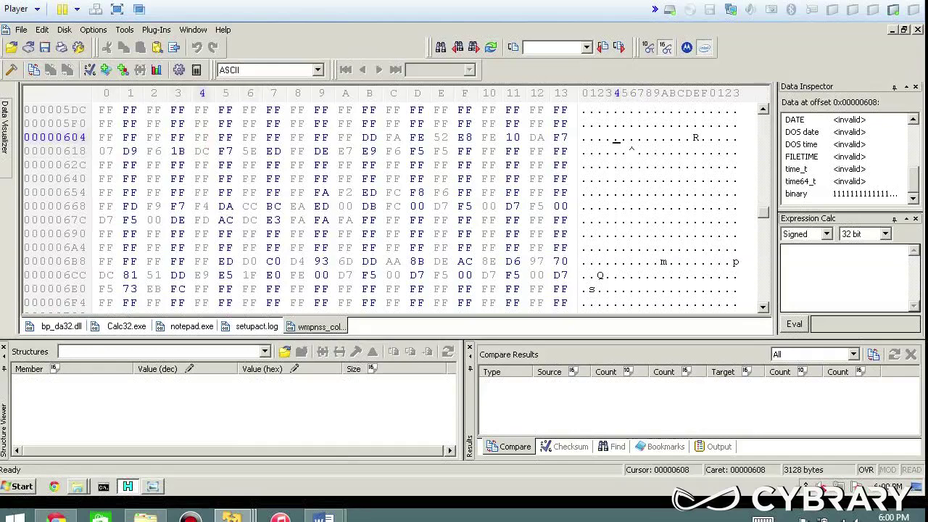
{"action": "scroll", "coordinate": [631, 150], "scroll_direction": "down", "scroll_amount": 9}
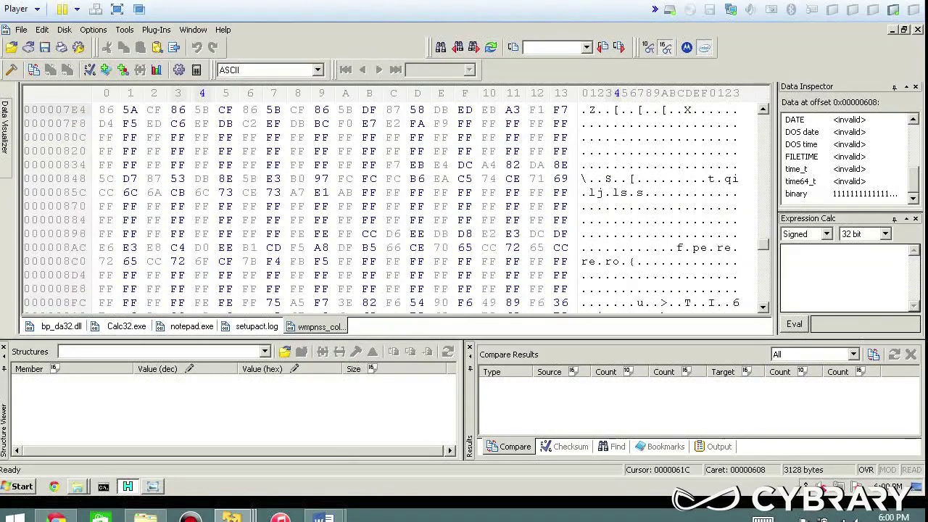
{"action": "scroll", "coordinate": [630, 150], "scroll_direction": "down", "scroll_amount": 2}
Step: Generate the character distribution for wmpnss_color32.bmp and inspect the occurrences chart around character 0xCB
{"action": "left_click", "coordinate": [156, 69]}
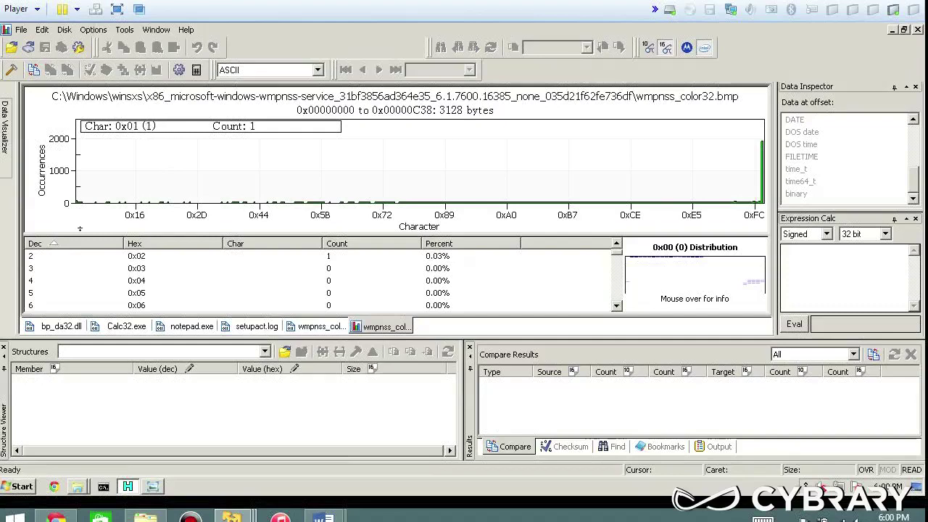
{"action": "left_click", "coordinate": [33, 69]}
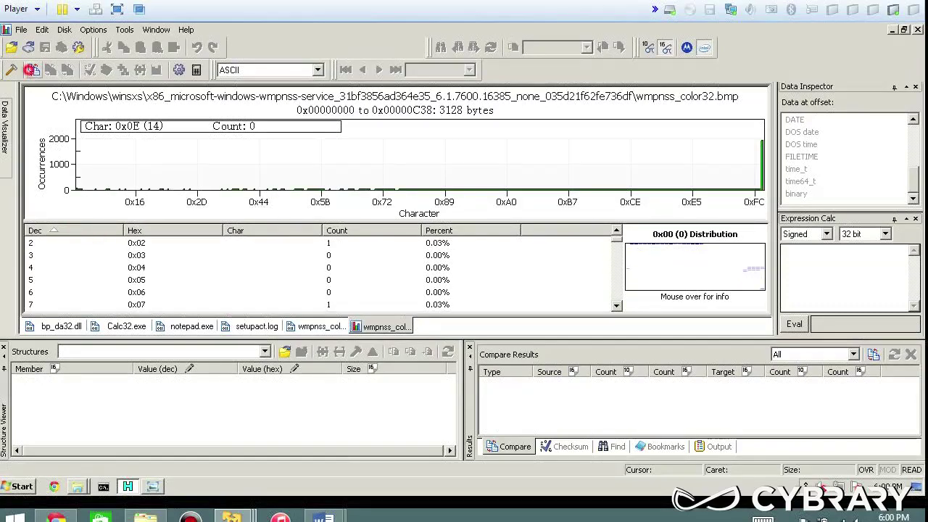
{"action": "left_click", "coordinate": [623, 151]}
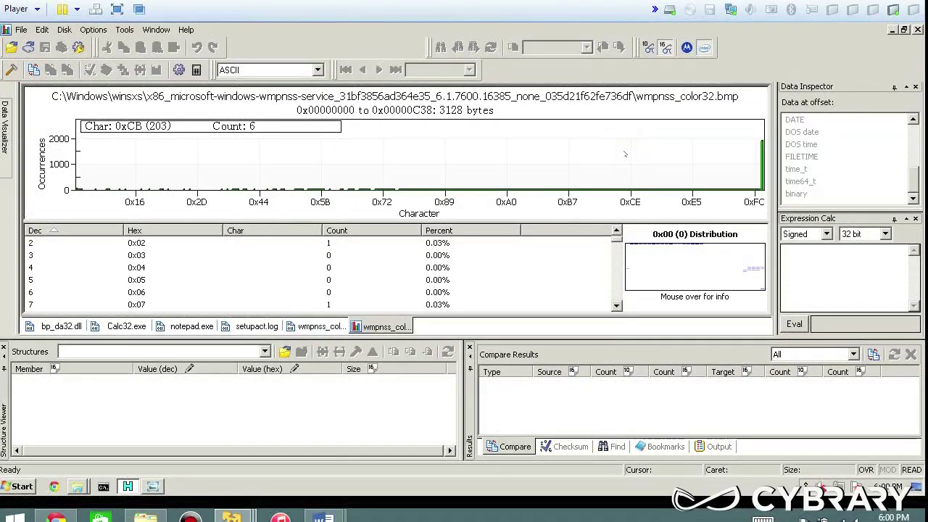